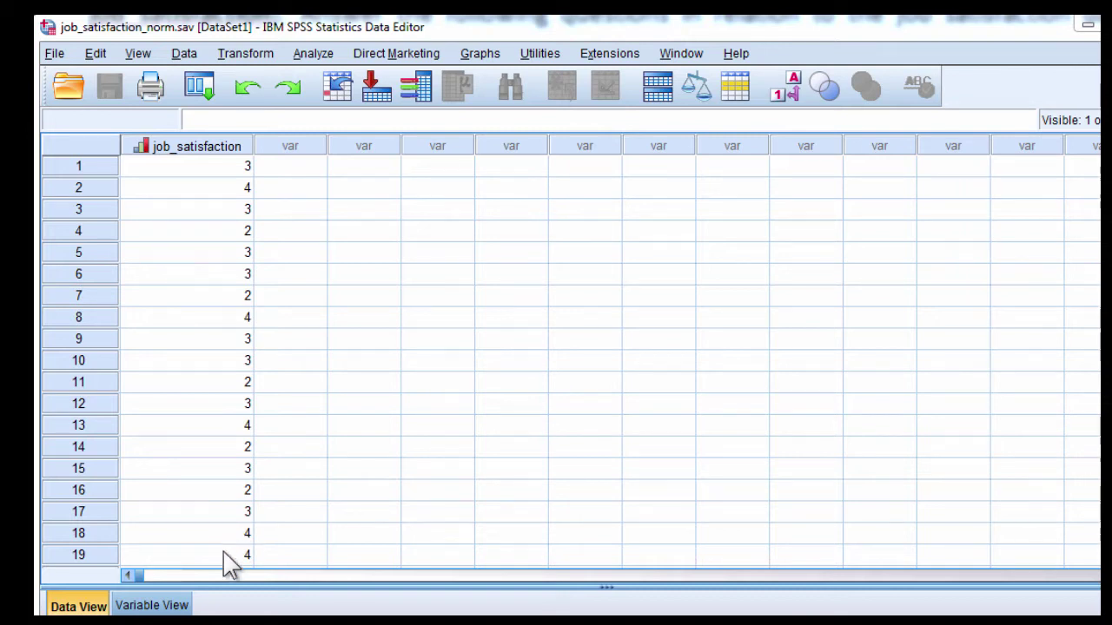
In Variable View, review the job_satisfaction value labels for values 3, 4 and 5, then close them.
left_click(182, 602)
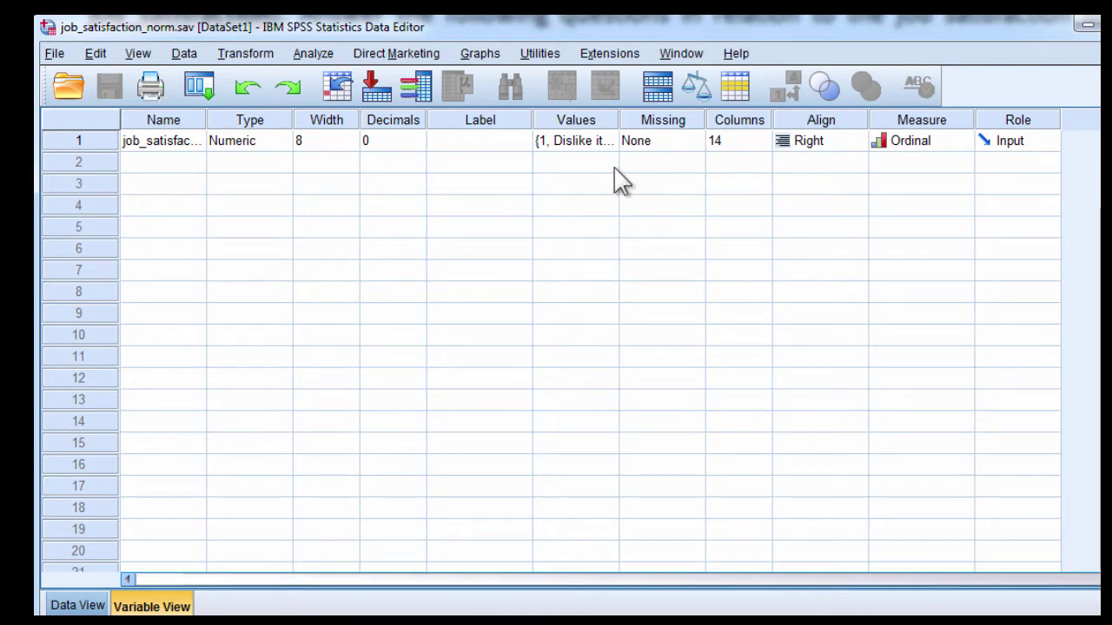
left_click(613, 146)
left_click(614, 144)
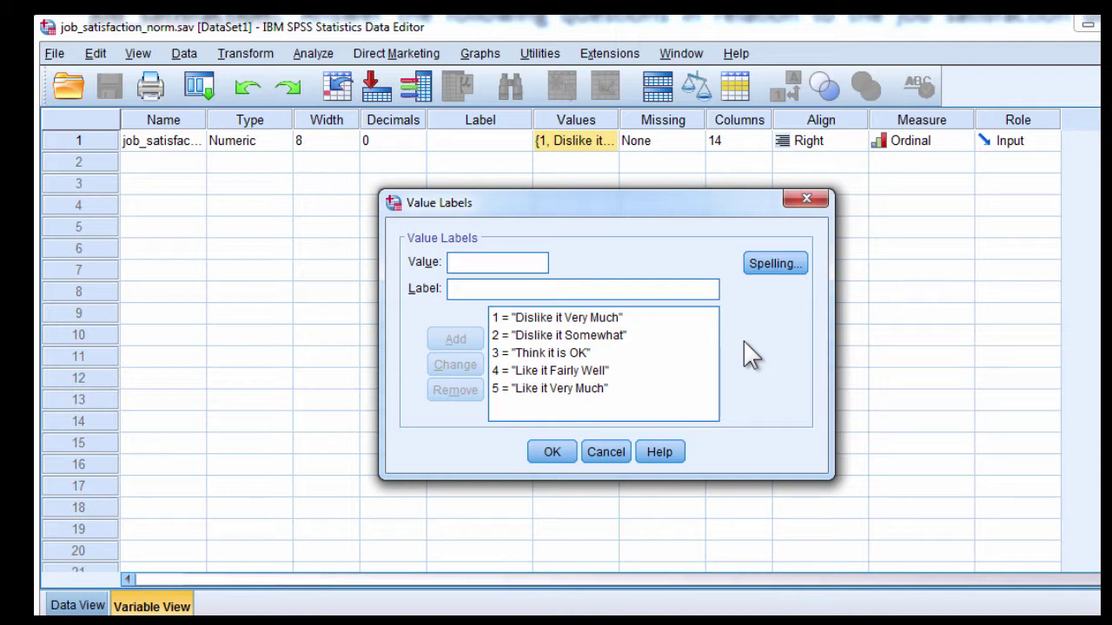
left_click(605, 354)
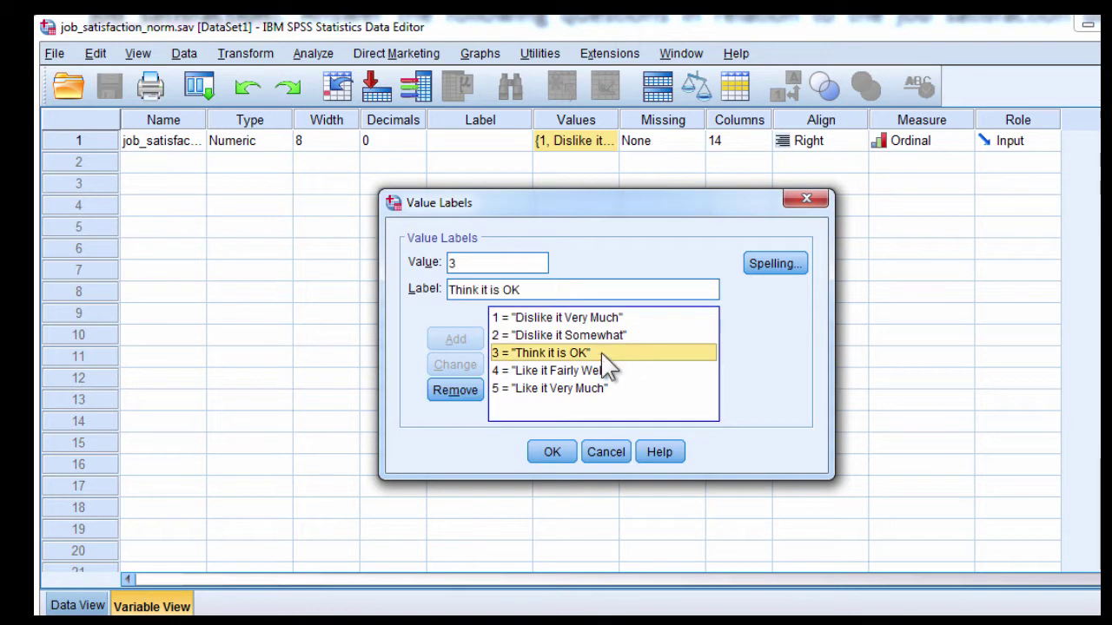
left_click(604, 374)
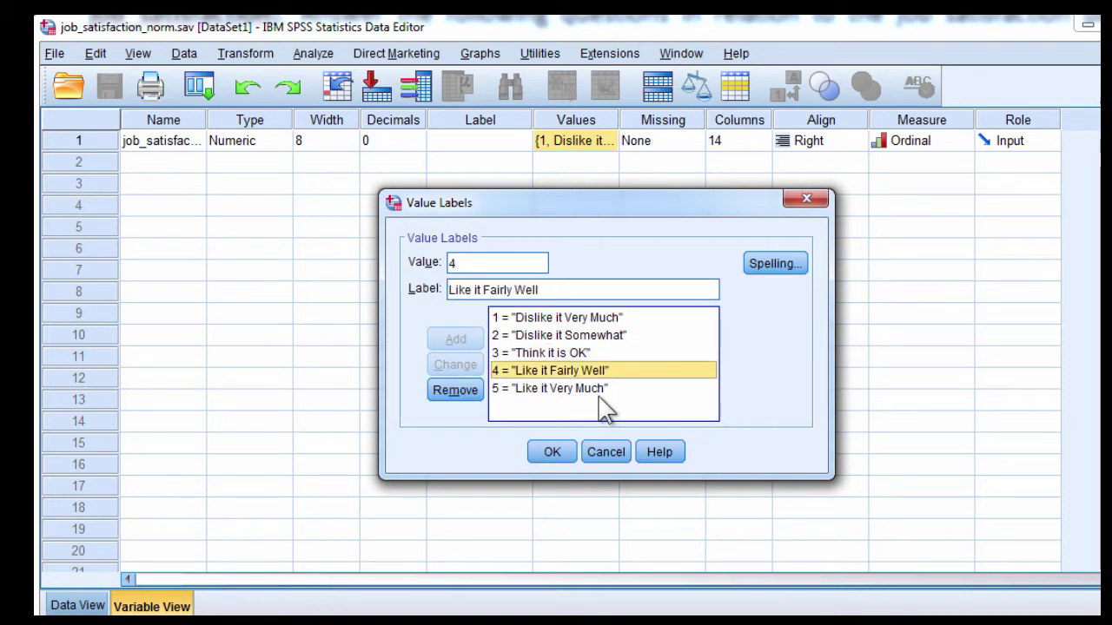
left_click(598, 391)
left_click(540, 458)
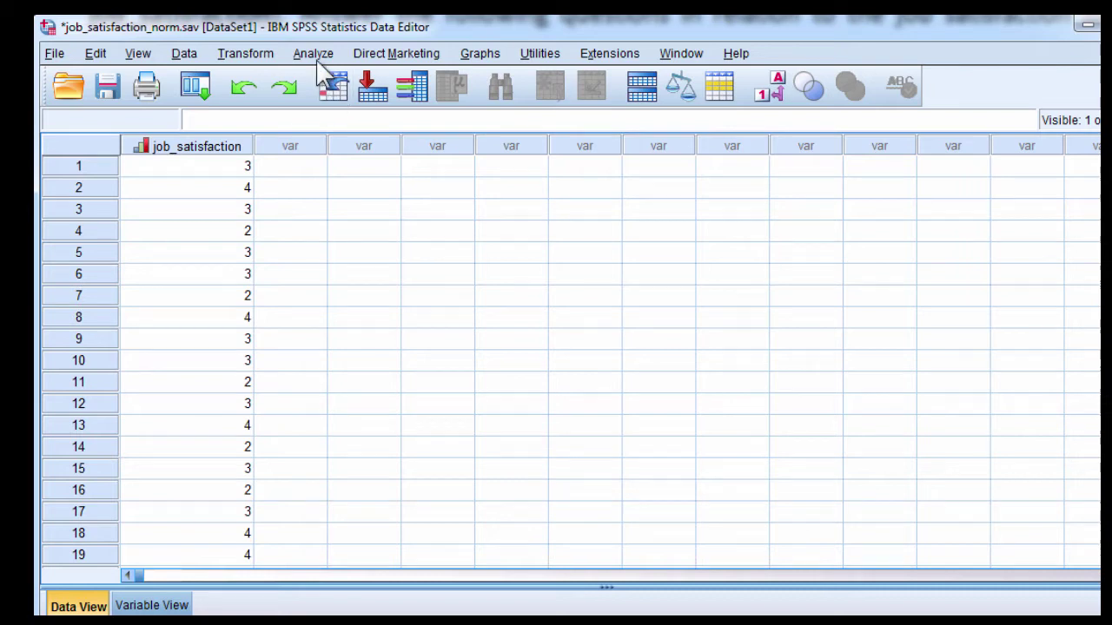
Start Analyze > Descriptive Statistics > Explore with job_satisfaction as the dependent variable.
left_click(315, 54)
mouse_move(353, 105)
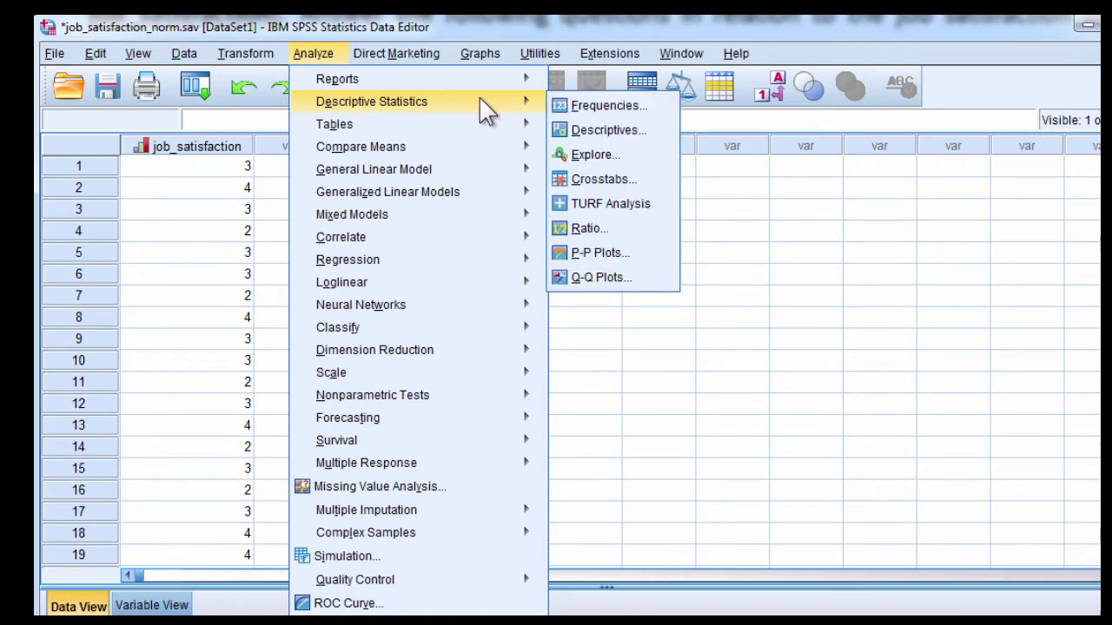
mouse_move(382, 54)
mouse_move(315, 51)
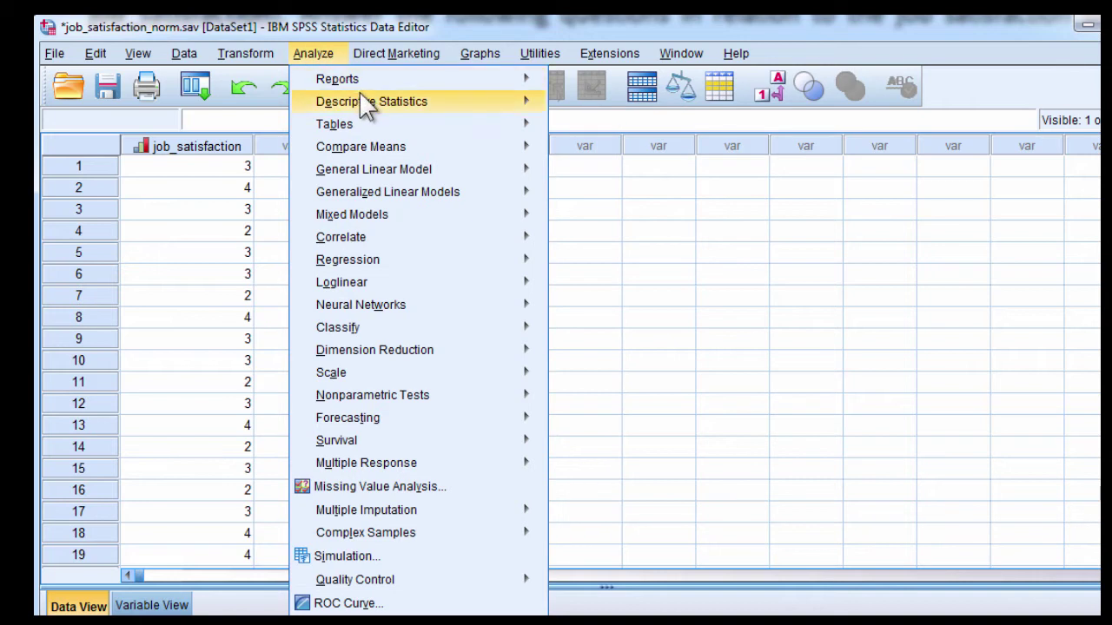
mouse_move(425, 108)
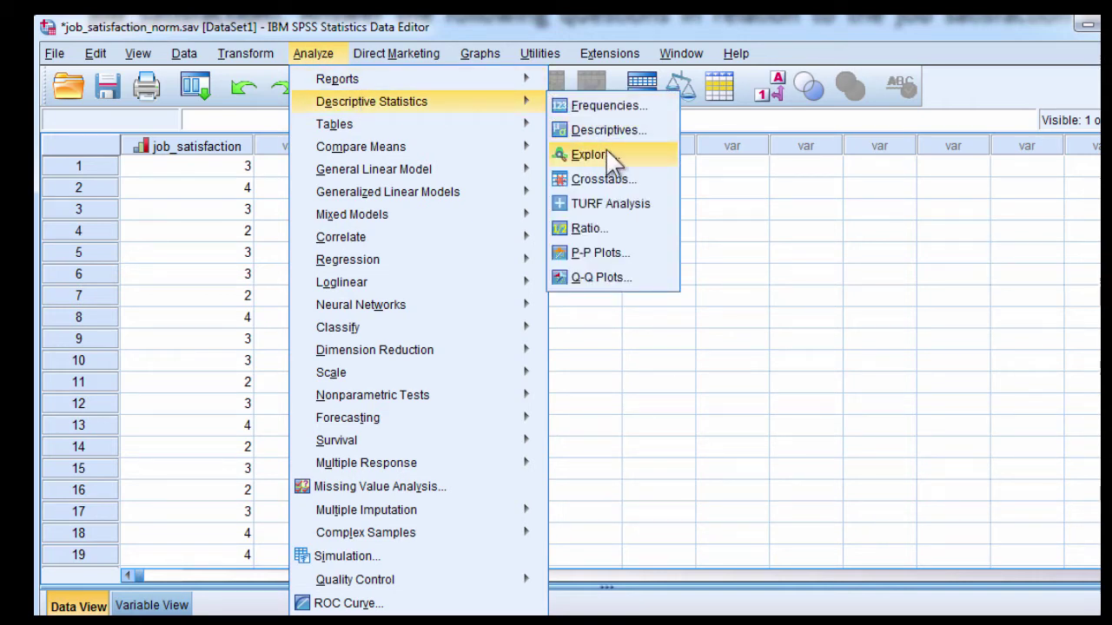
left_click(643, 157)
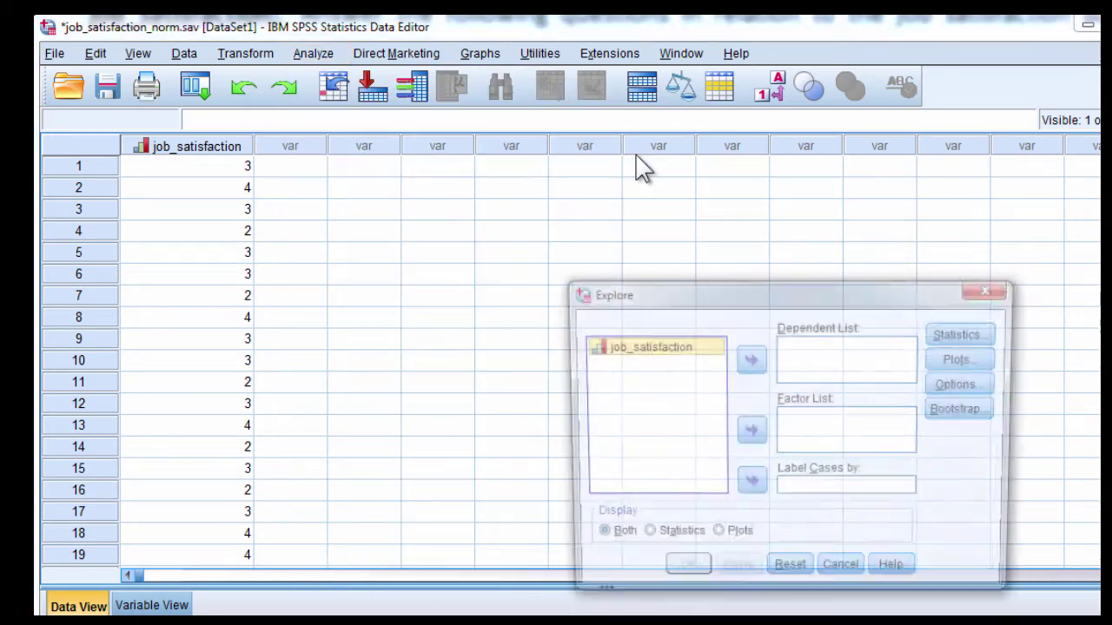
left_click_drag(666, 288, 580, 162)
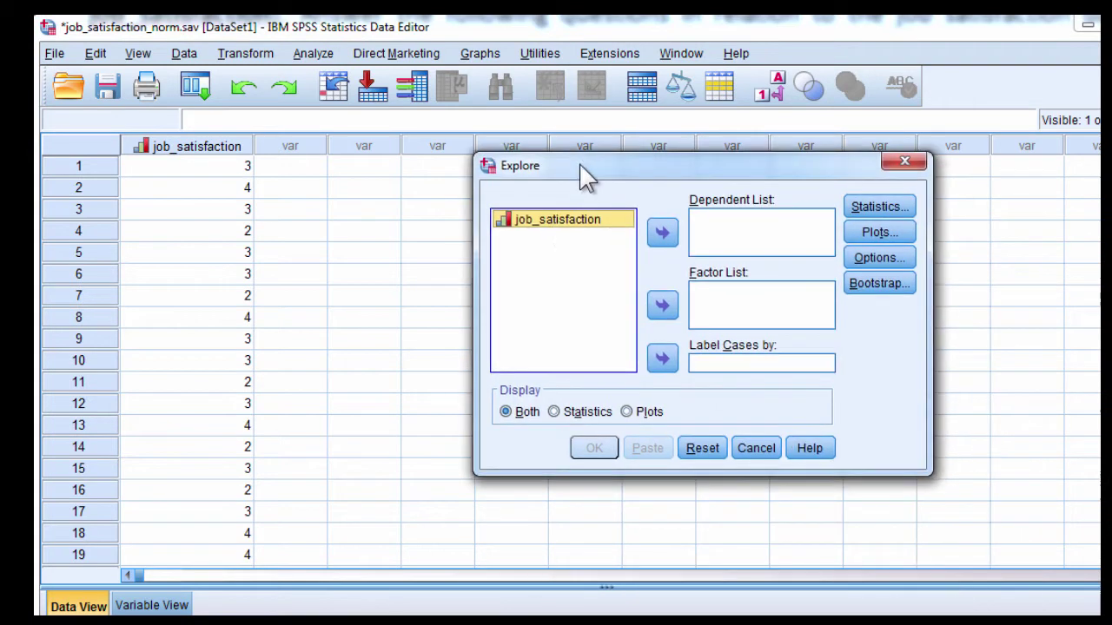
left_click(664, 236)
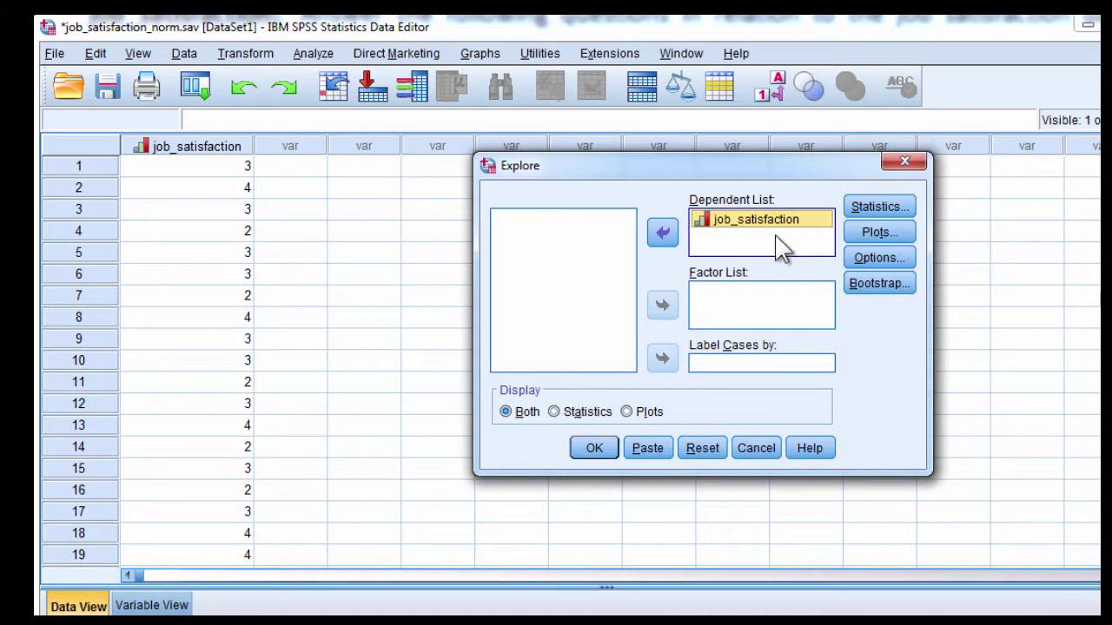
Keep Explore statistics at Descriptives with a 95% interval, and missing values excluded listwise.
left_click(858, 207)
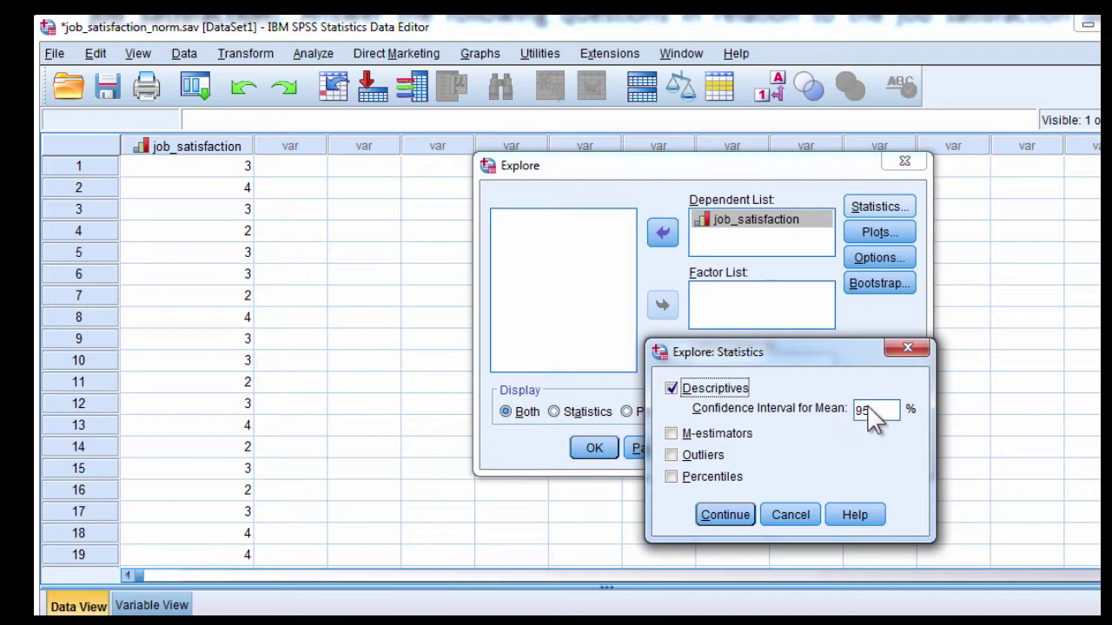
left_click(720, 516)
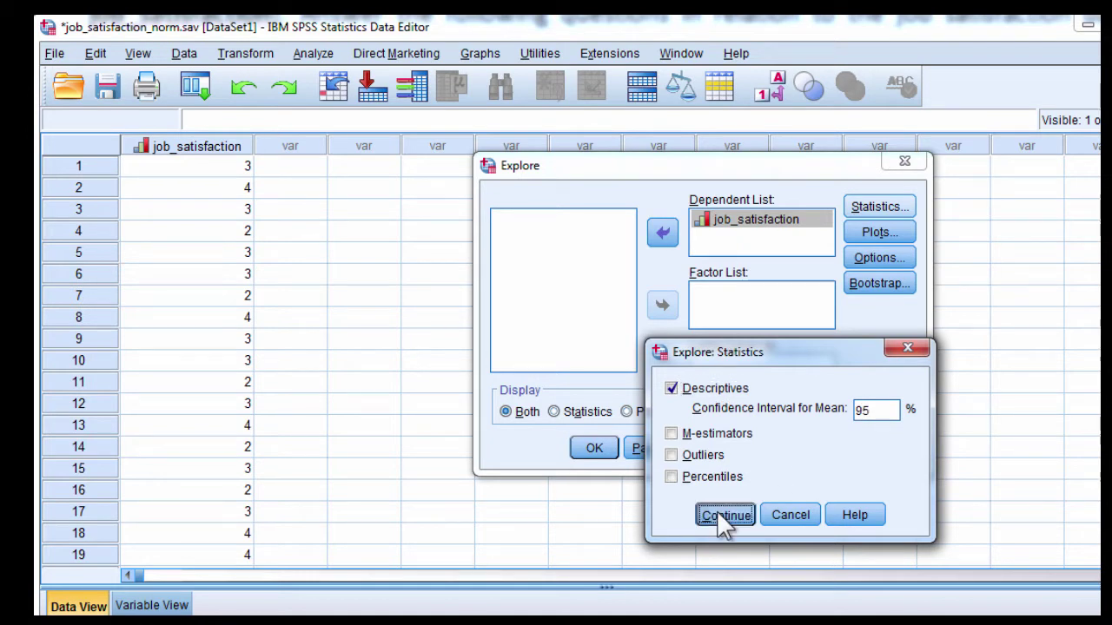
left_click(861, 262)
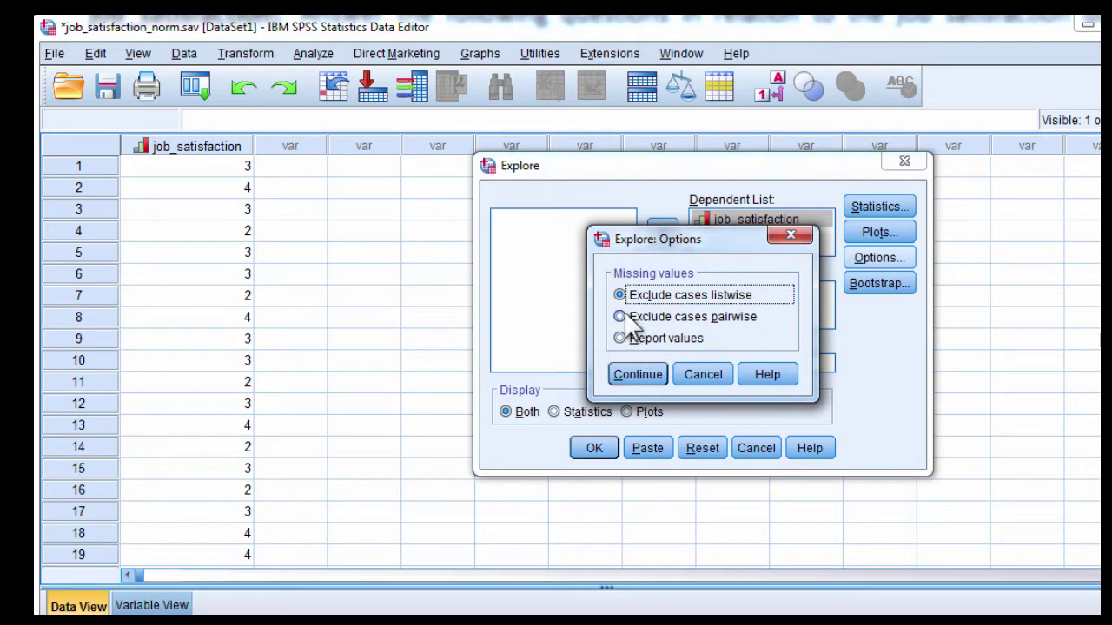
left_click(647, 378)
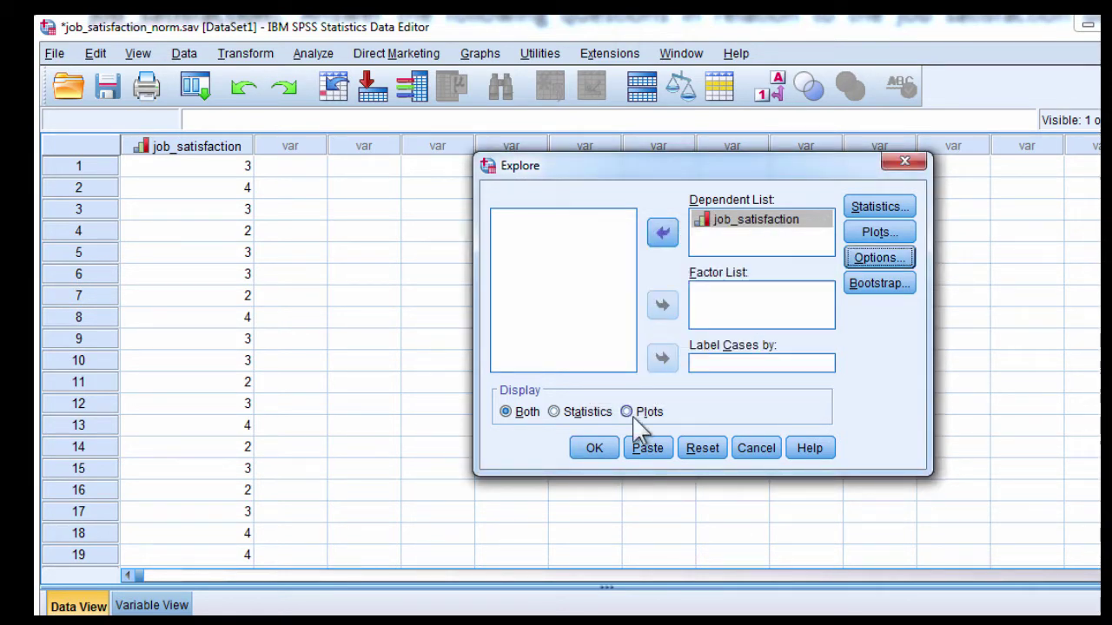
Run Explore and select the Descriptives table showing mean 2.90, skewness -.211 and kurtosis -.858.
left_click(589, 452)
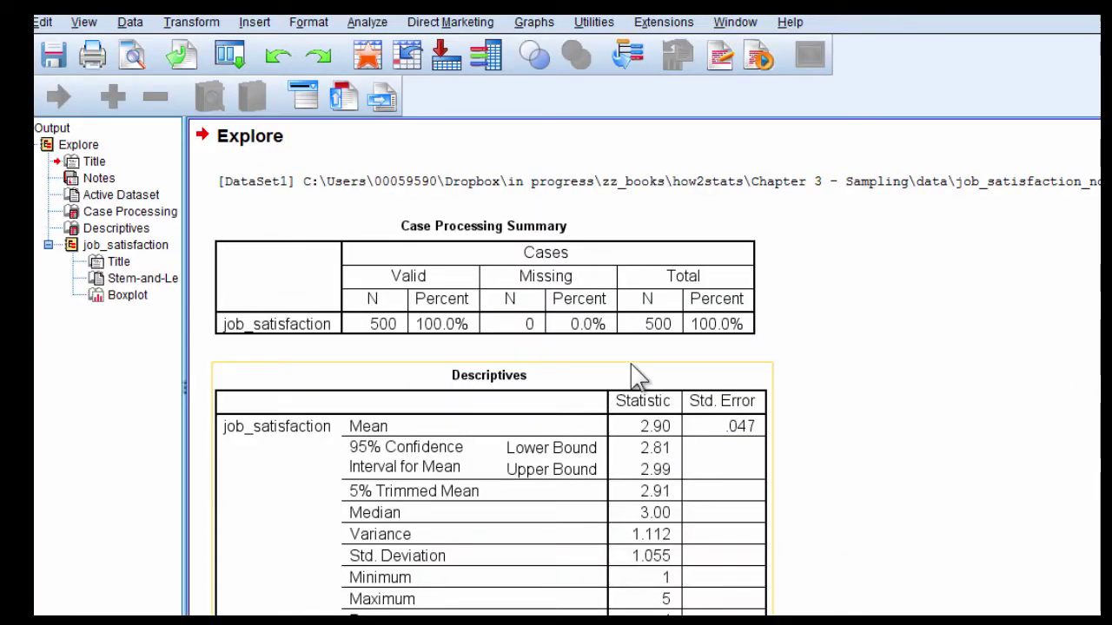
scroll(770, 417, "down", 2)
left_click(644, 415)
scroll(888, 411, "down", 2)
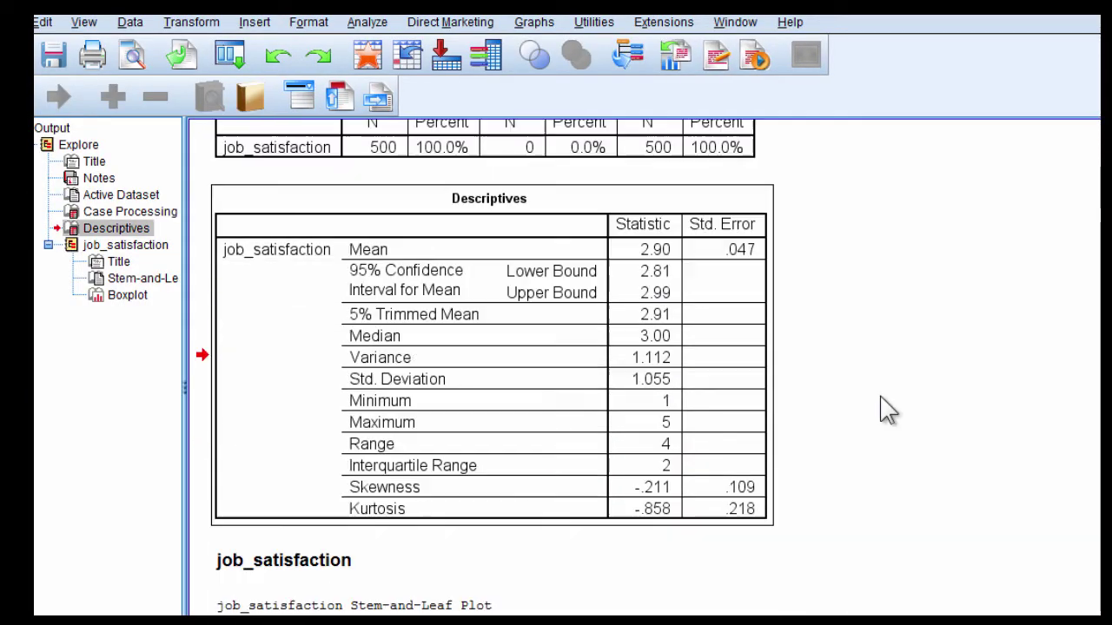
scroll(886, 410, "up", 2)
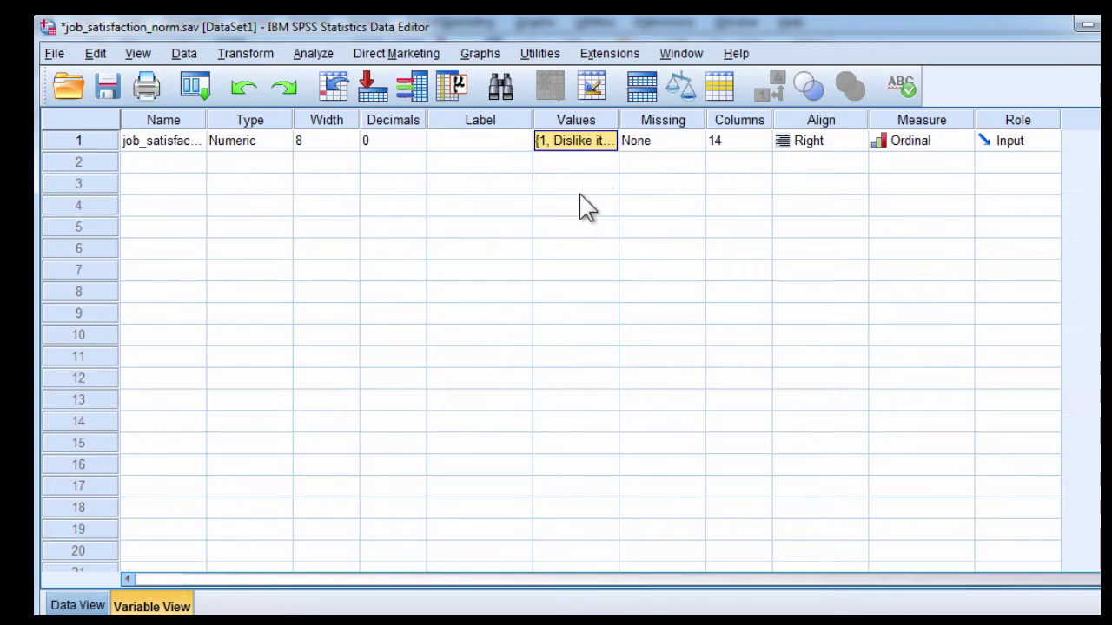
Reopen the job_satisfaction value labels, note 'Think it is OK' for 3, and close unchanged.
left_click(608, 145)
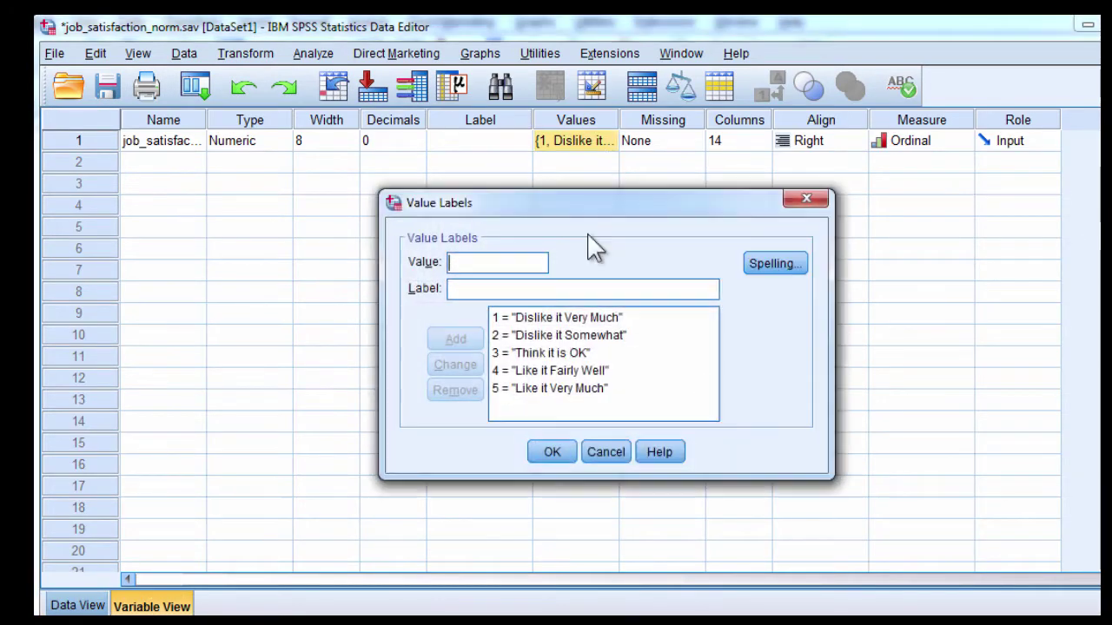
left_click(502, 353)
left_click(804, 203)
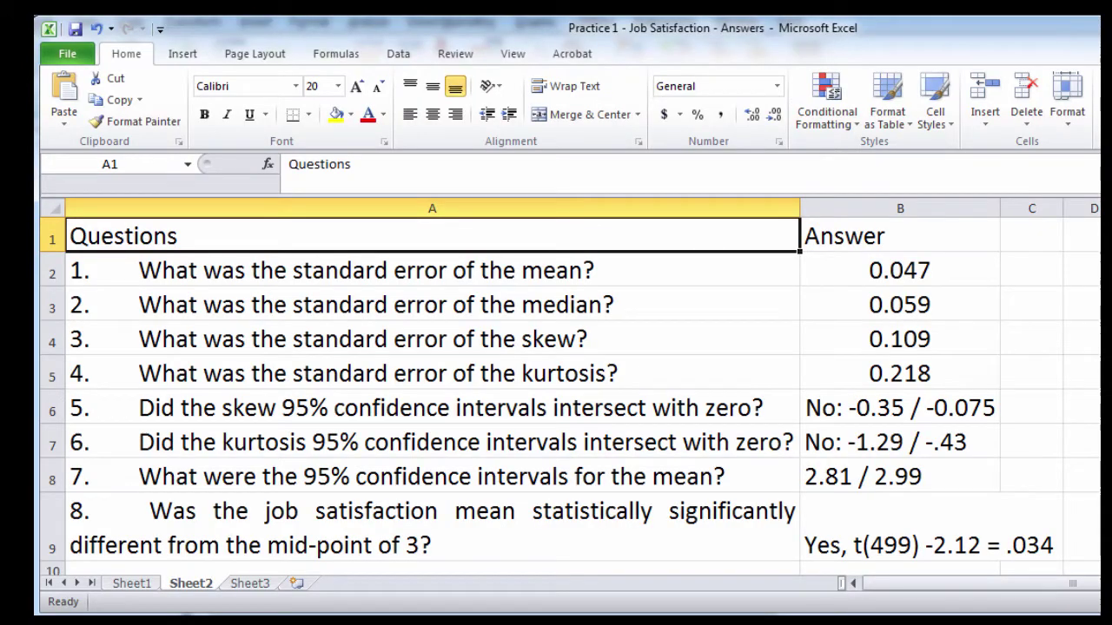
Select the question about the median's standard error on the Excel answer sheet.
left_click(384, 301)
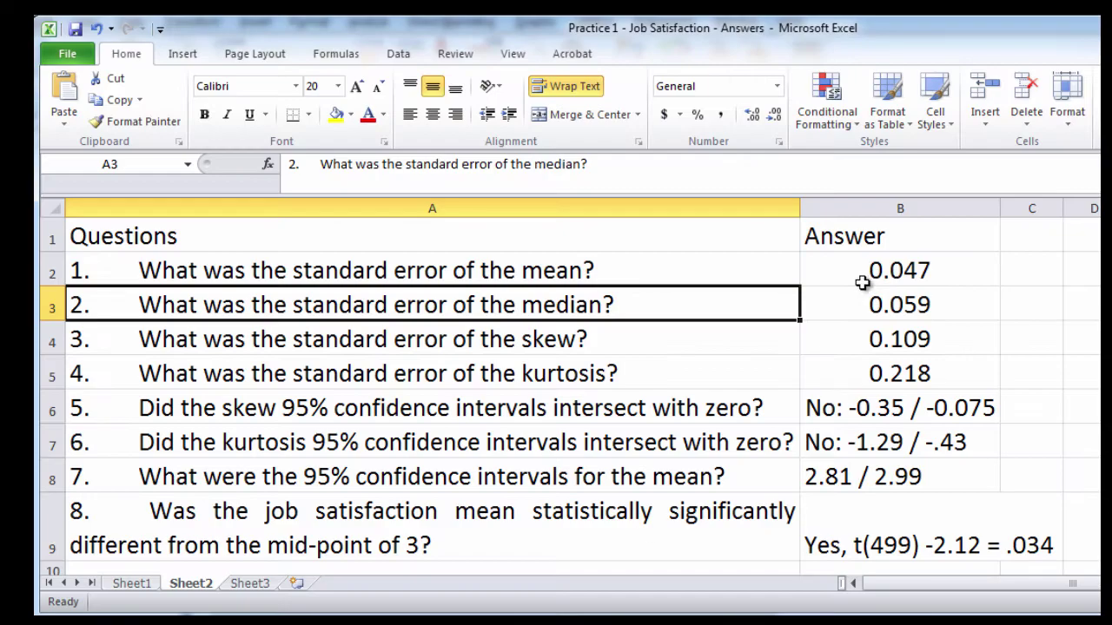
Verify in Calculator that 1.253 × 0.047 = 0.058891, matching the median's standard error 0.059.
left_click(859, 276)
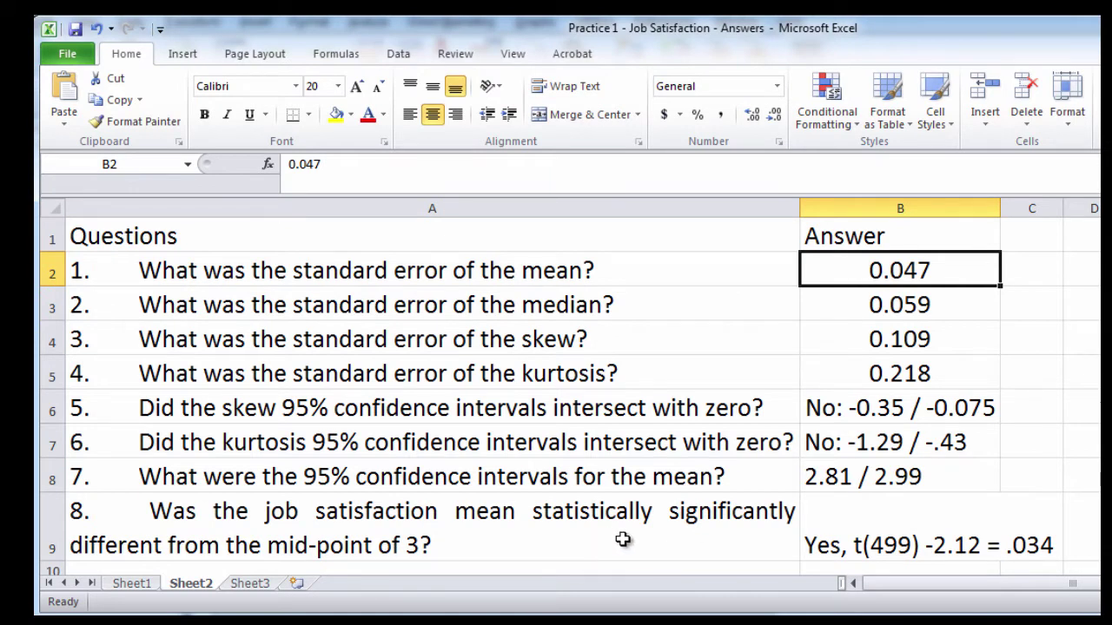
key("Down")
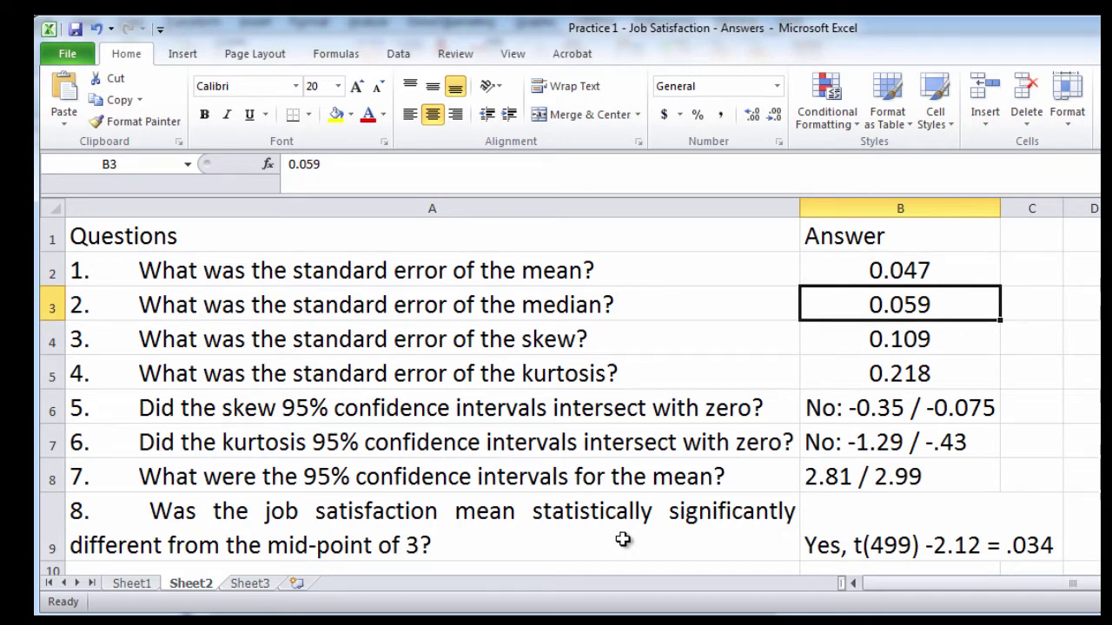
key("Up")
key("XF86Calculator")
type("1.25")
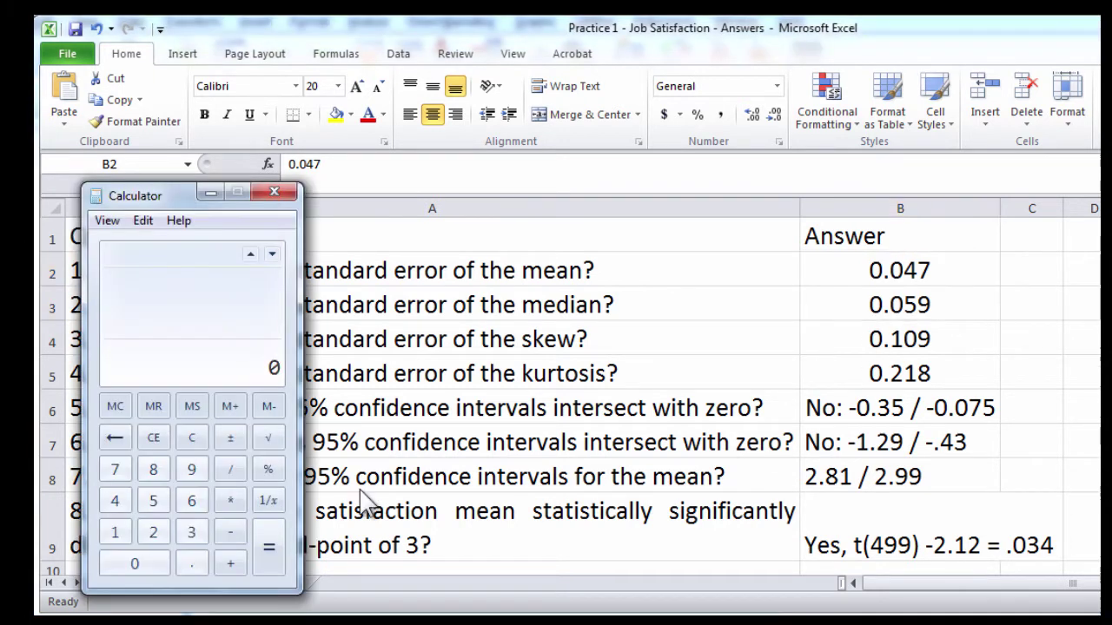
type("3 * ")
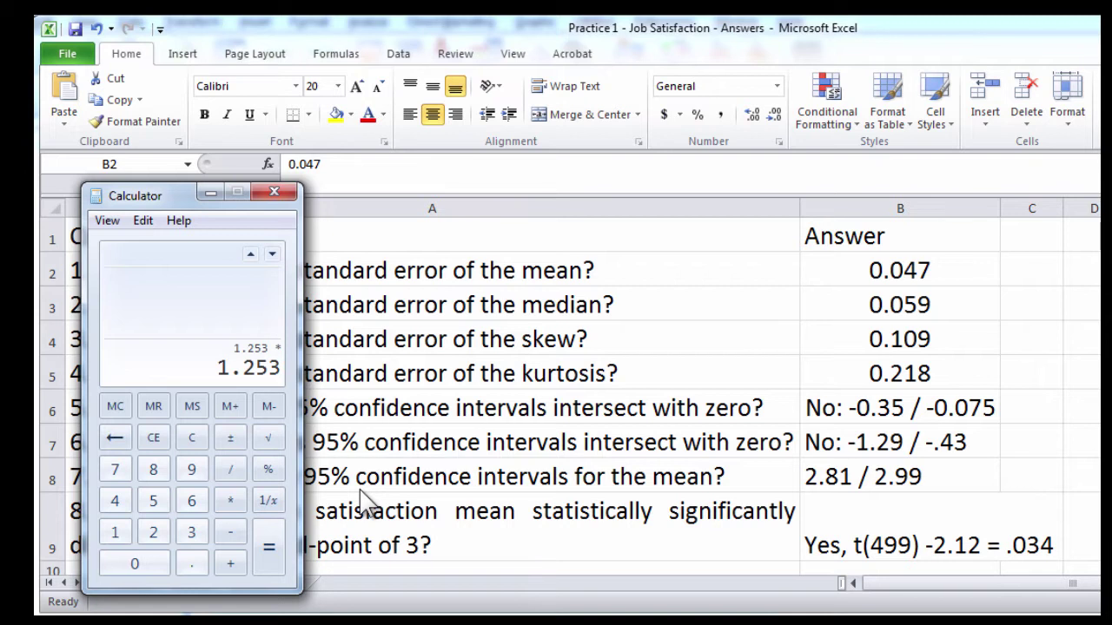
type("0.047")
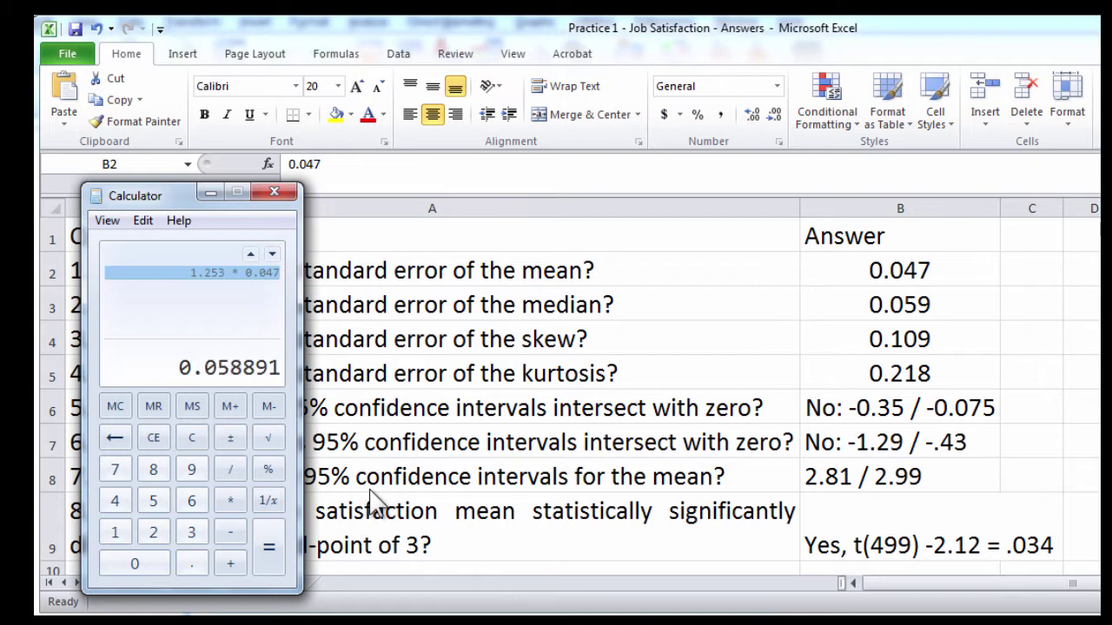
left_click(907, 314)
left_click(905, 307)
key("Up")
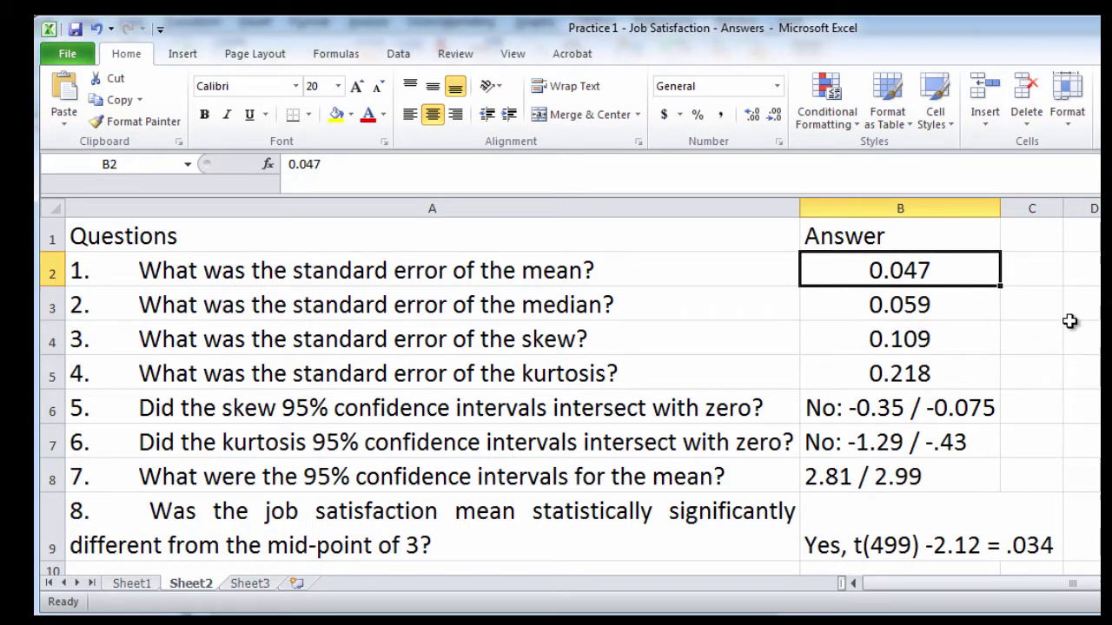
key("Down")
key("Up")
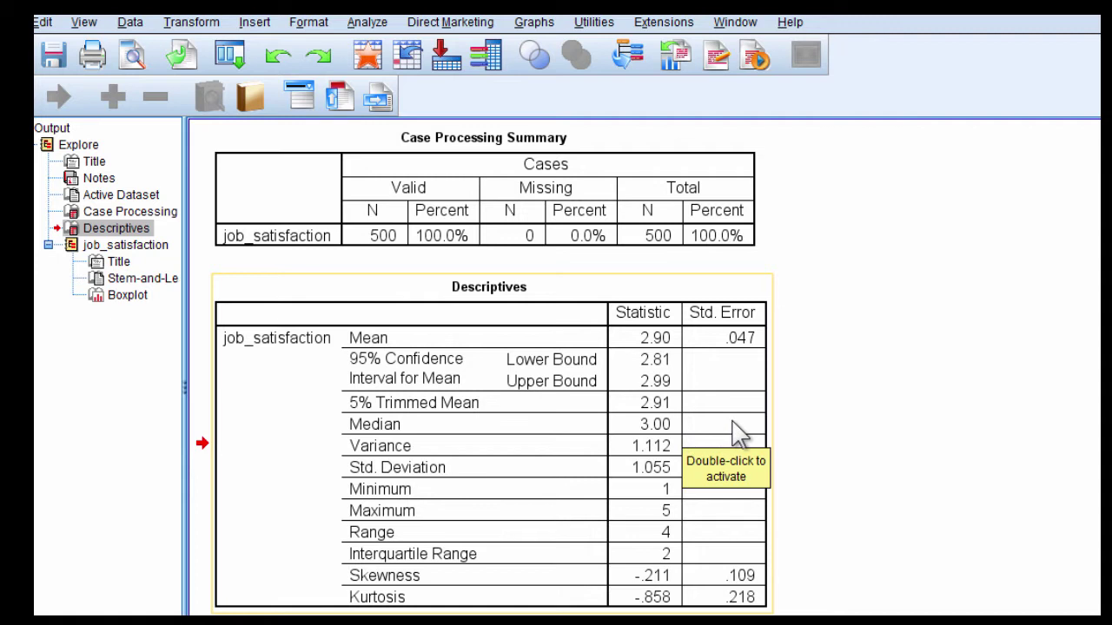
Compare the sheet's skew standard error 0.109 with the SPSS Descriptives table, activating that table.
left_click(516, 576)
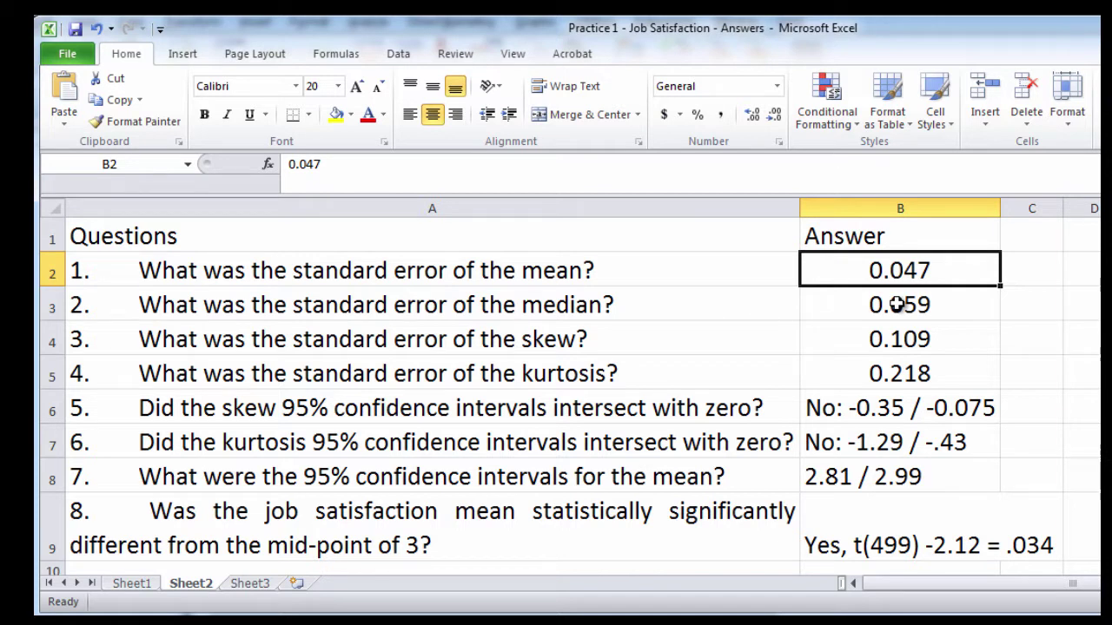
left_click(895, 304)
key("Down")
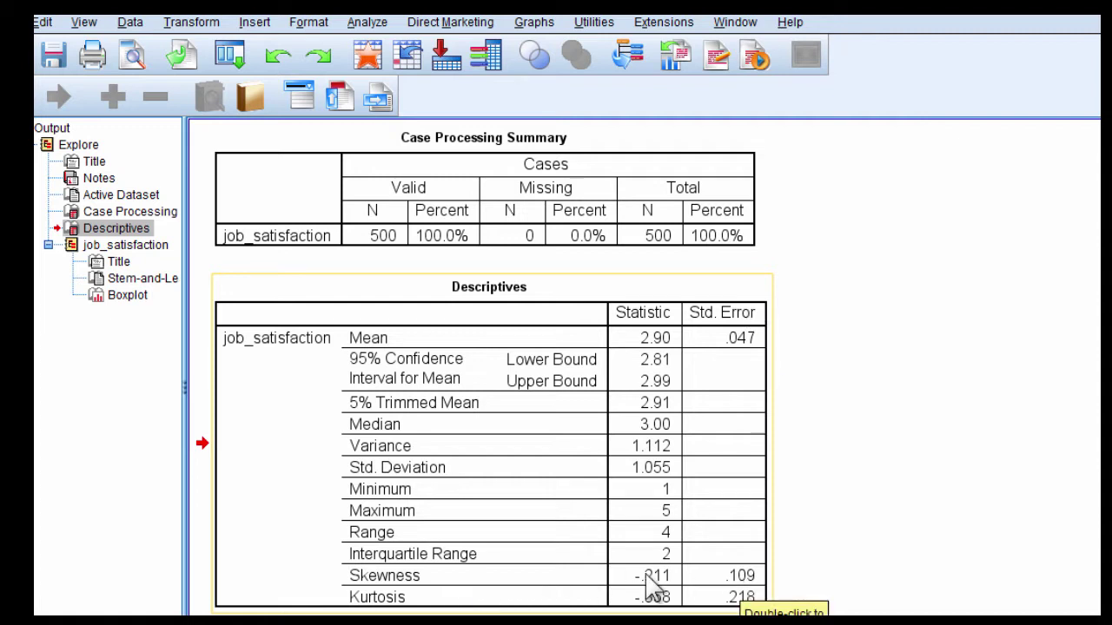
double_click(717, 585)
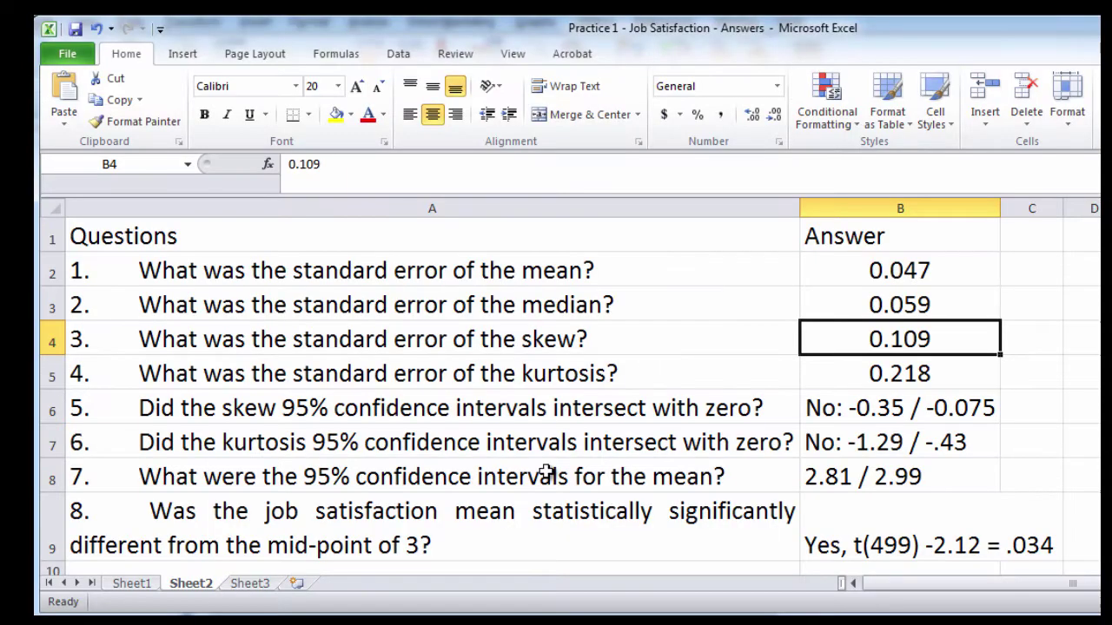
key("Down")
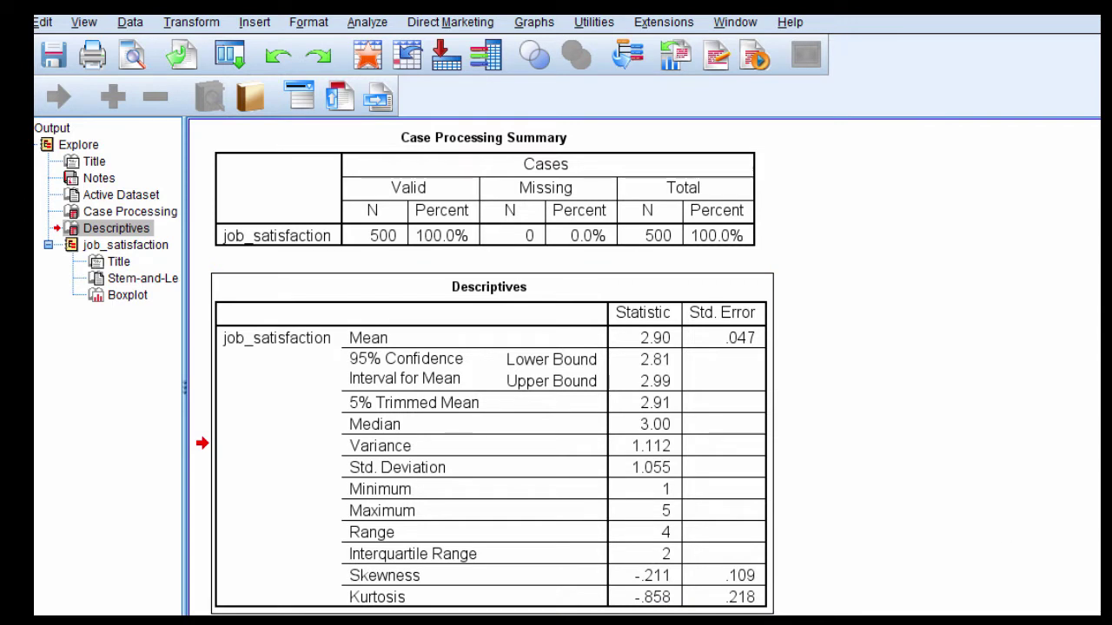
key("alt+Tab")
key("Down")
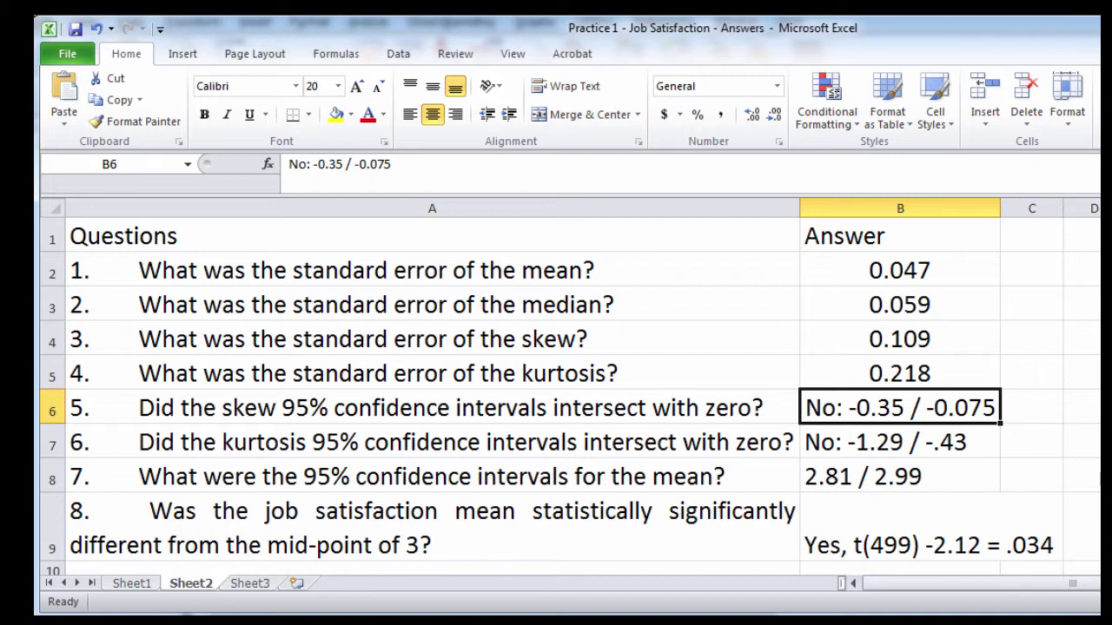
key("alt+Tab")
On Sheet1, enter the skew standard error .109 in I6.
left_click(142, 584)
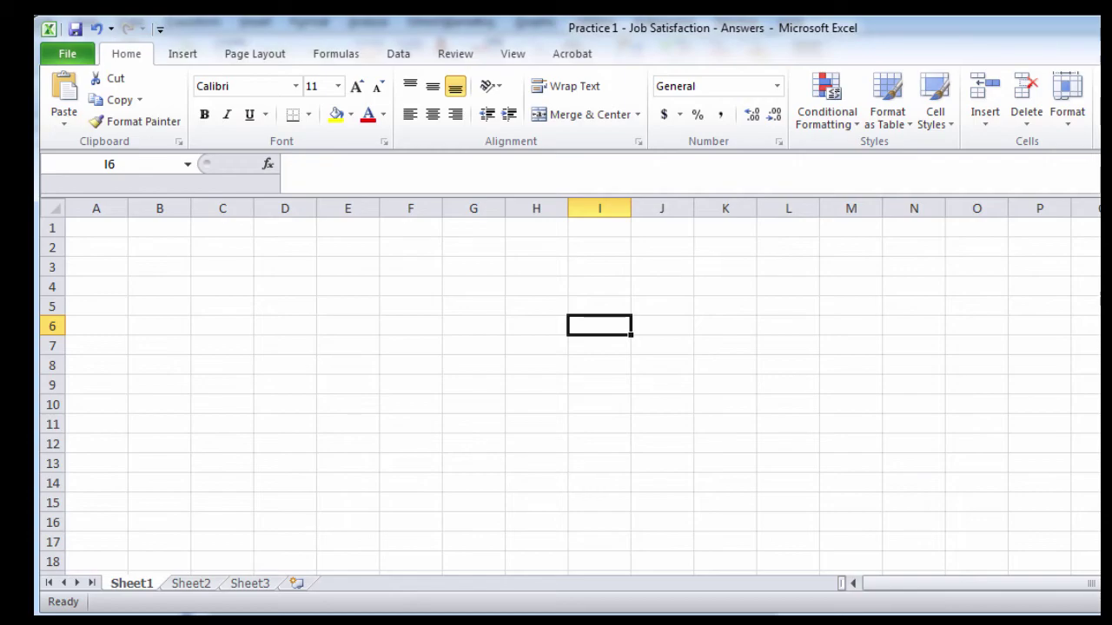
type(".109")
key("Tab")
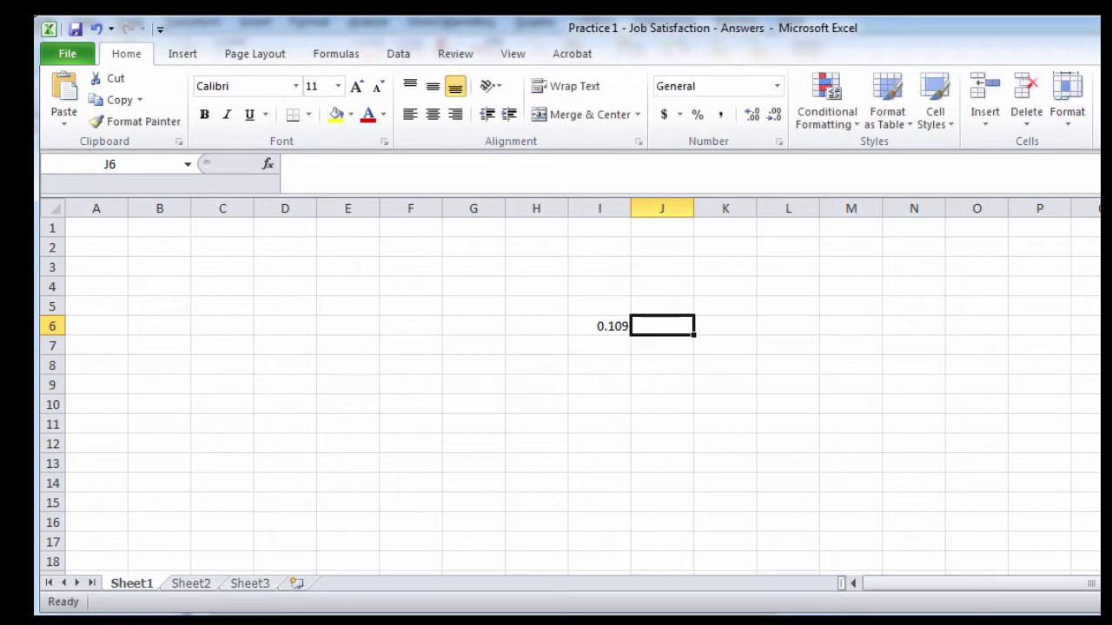
left_click(599, 325)
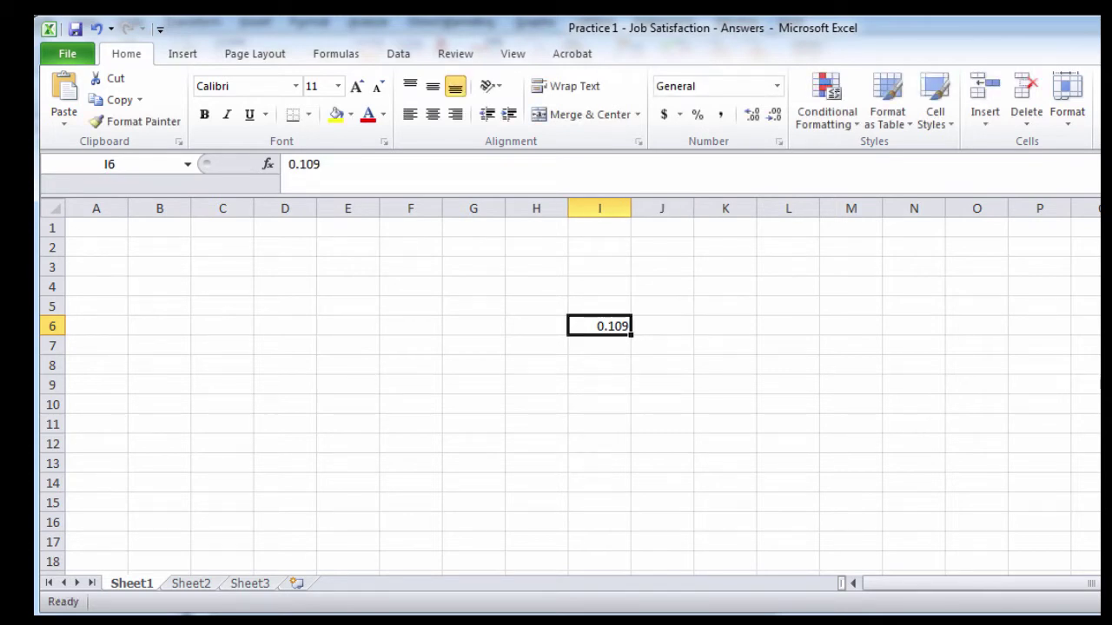
Enter =T.INV.2T(.05, 499) in J6 for the two-tailed critical t, 1.964729.
left_click(662, 325)
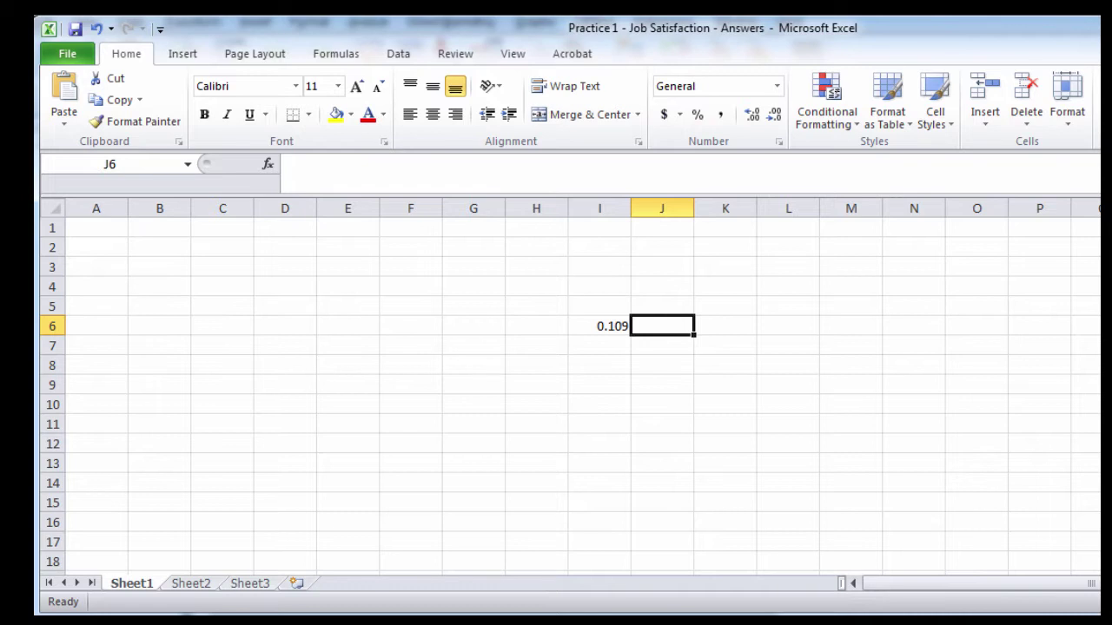
left_click(787, 326)
left_click(850, 325)
key("Left")
key("Left")
key("Left")
type("=")
key("Escape")
type("=T.")
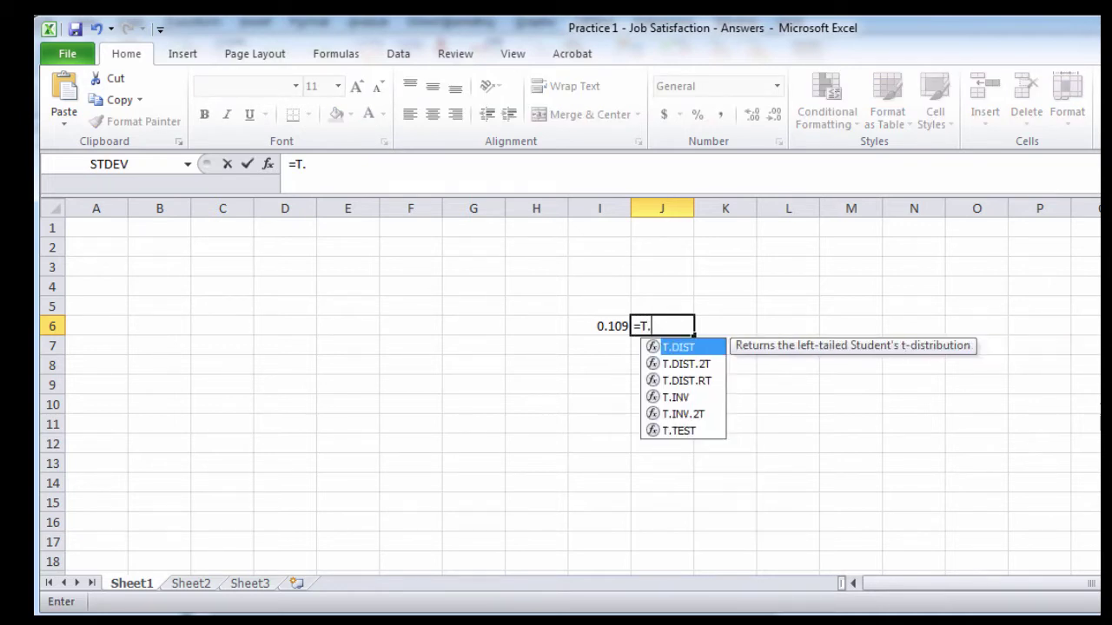
type("INV.")
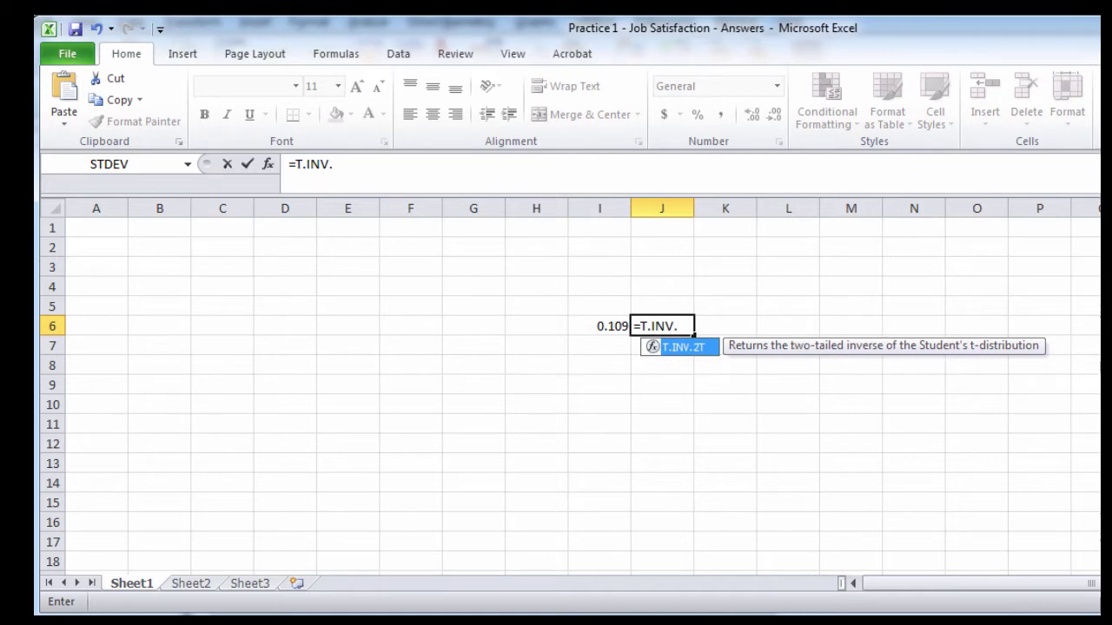
type("2T(")
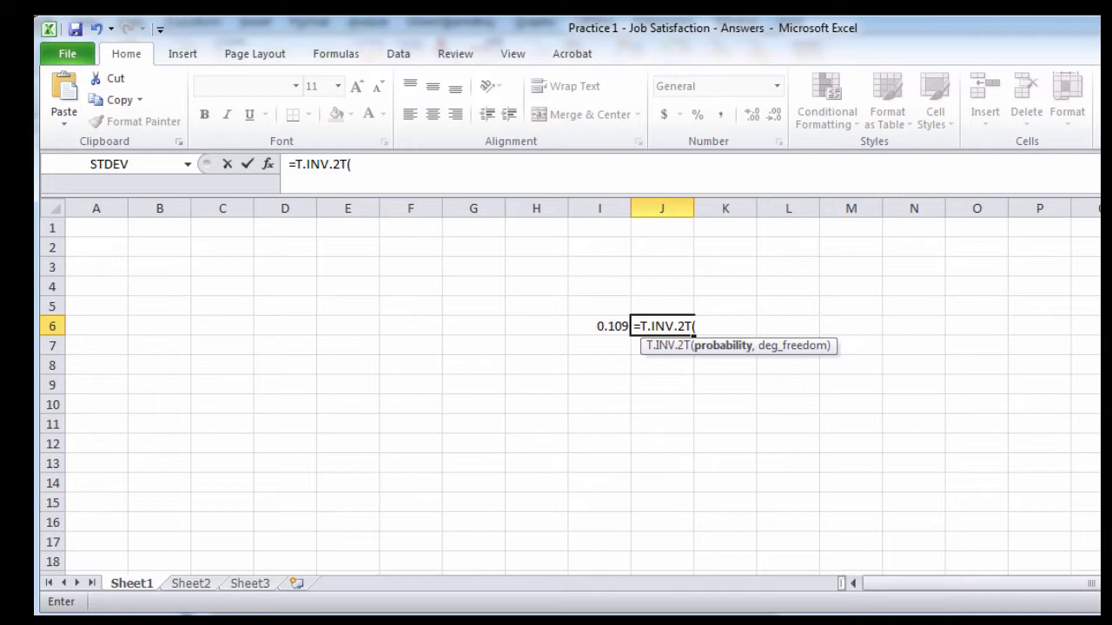
type(".05, ")
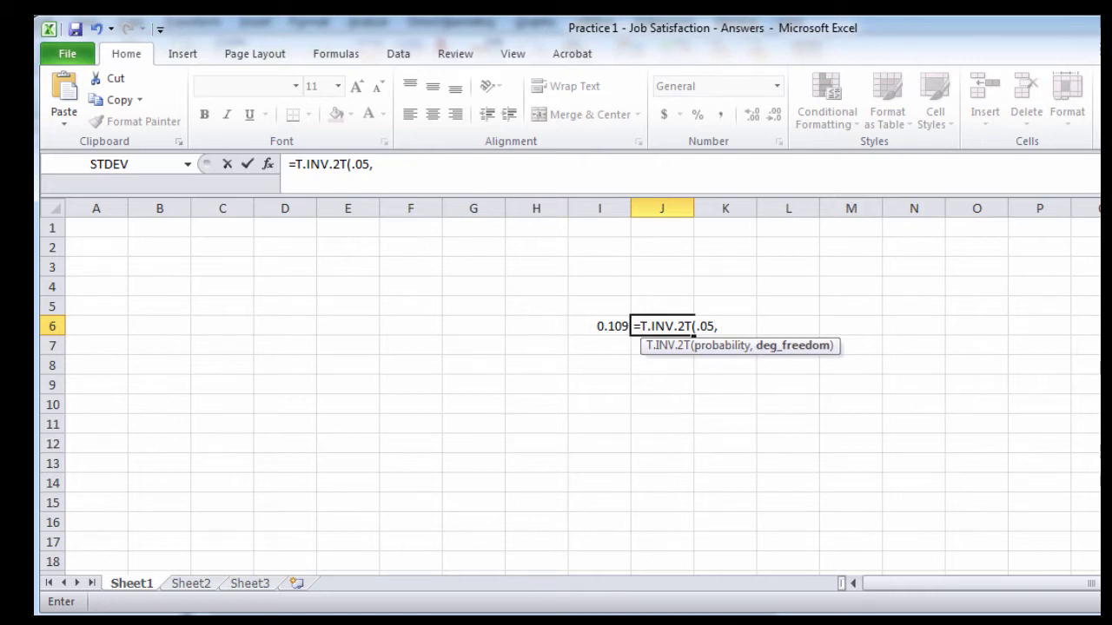
type("499)")
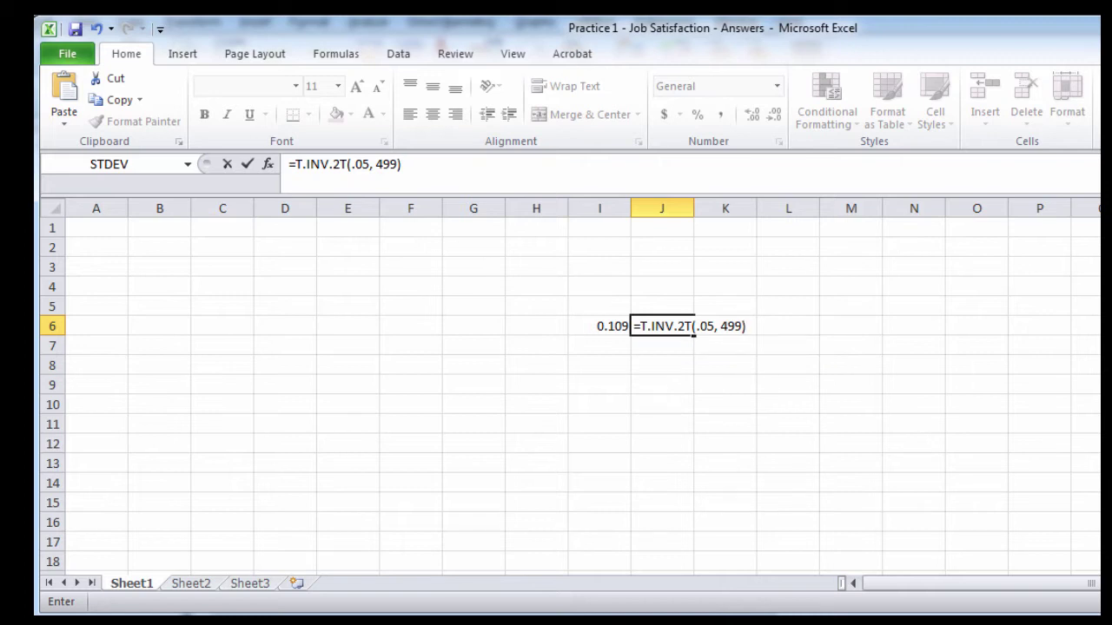
key("ctrl+Return")
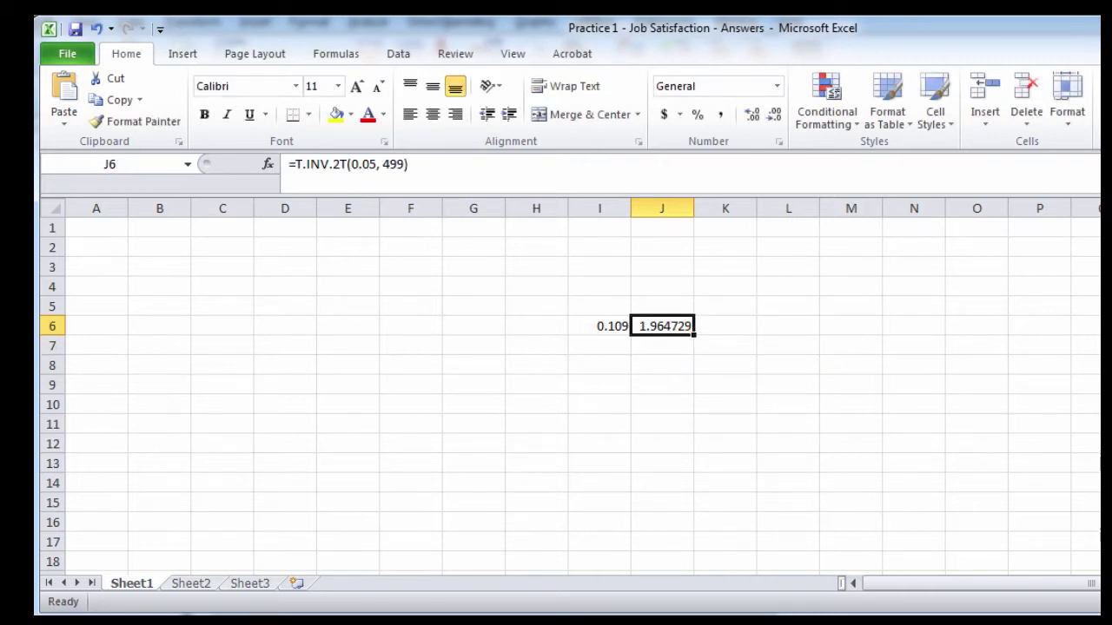
Enter =I6*J6 in K6 to get the skew margin of error 0.214156.
left_click(725, 326)
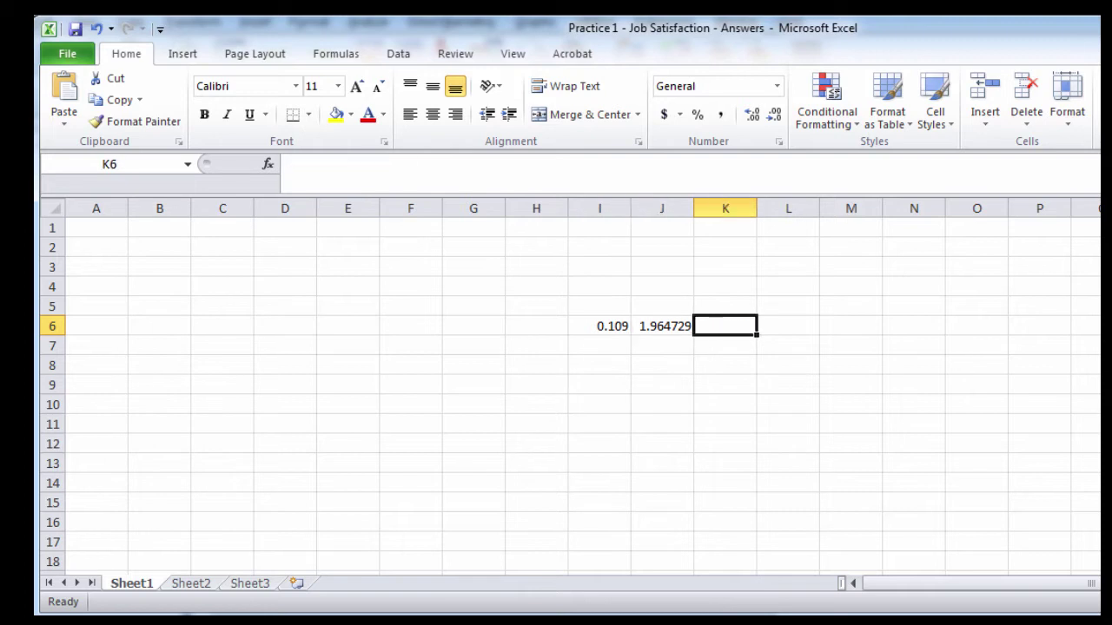
type("=")
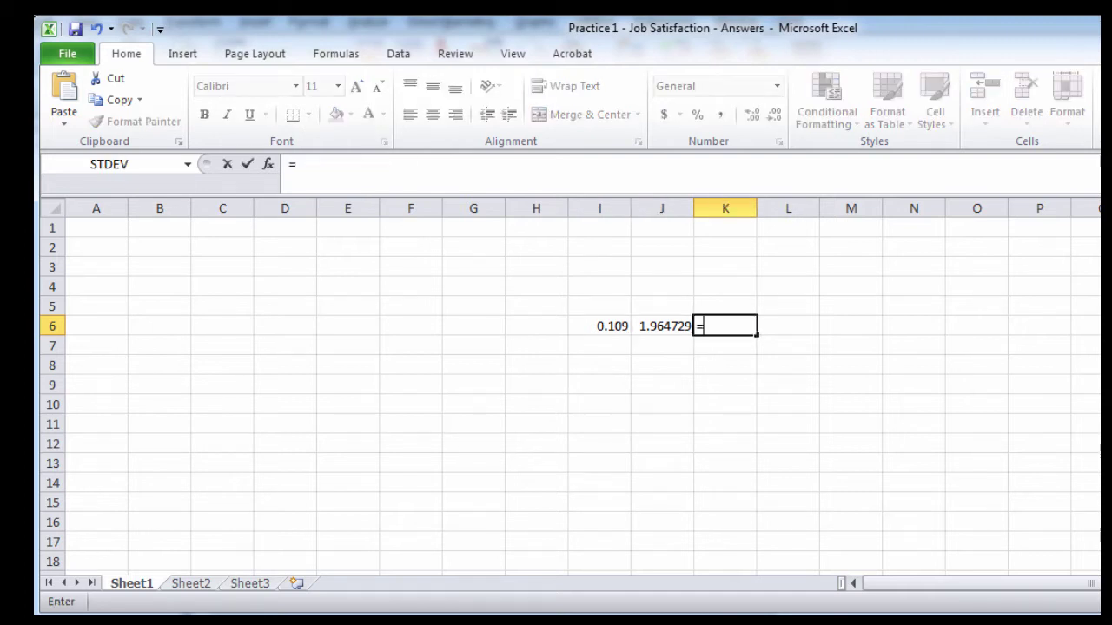
type("I")
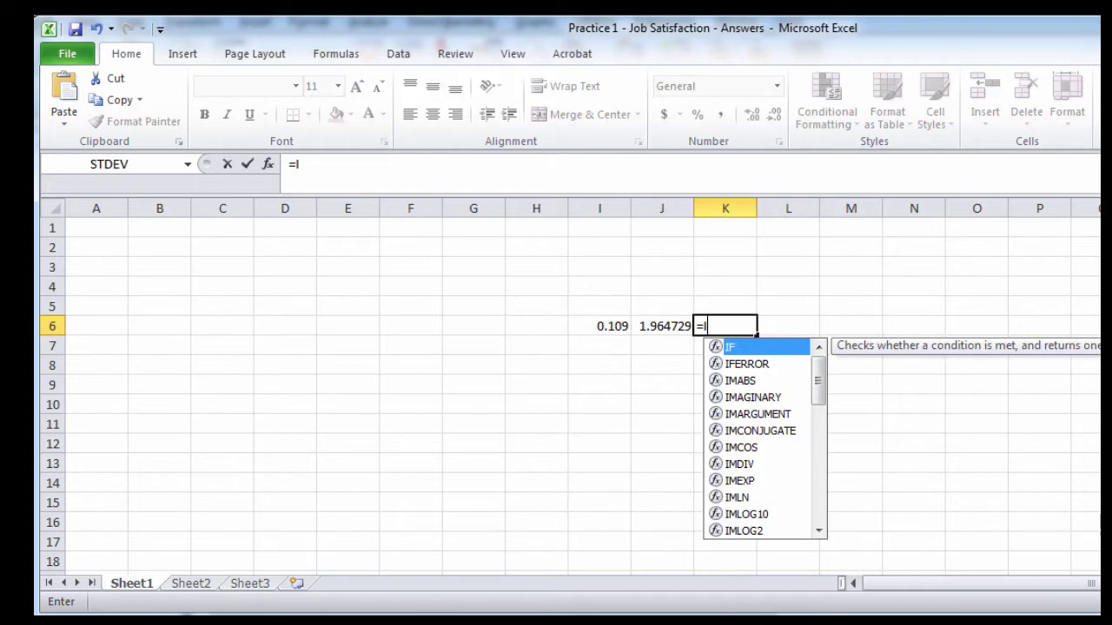
type("6*")
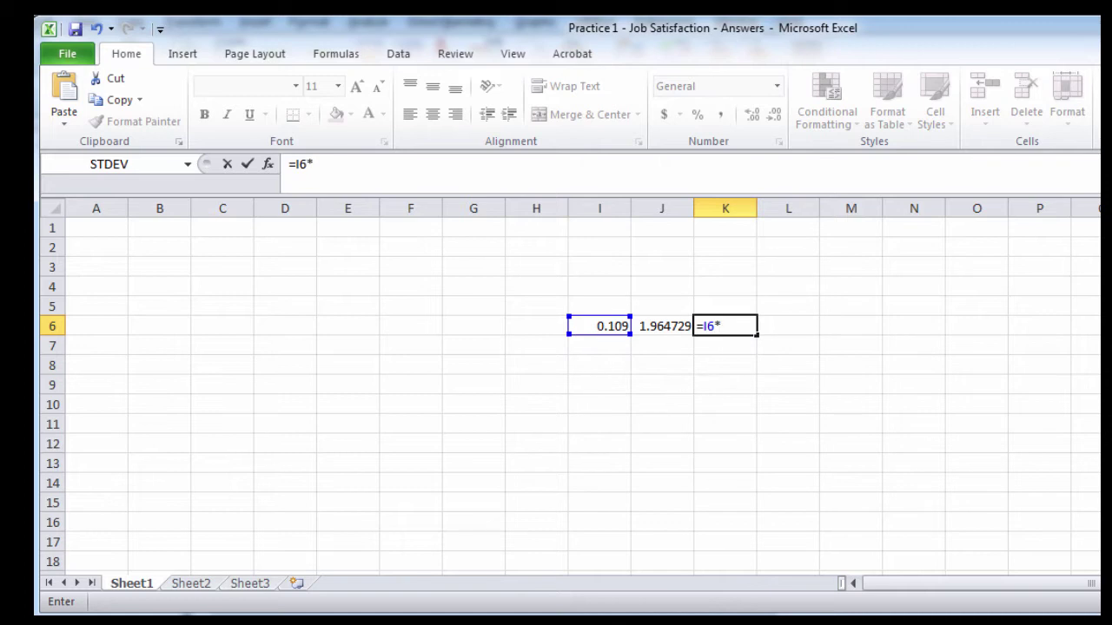
type("J6")
key("Return")
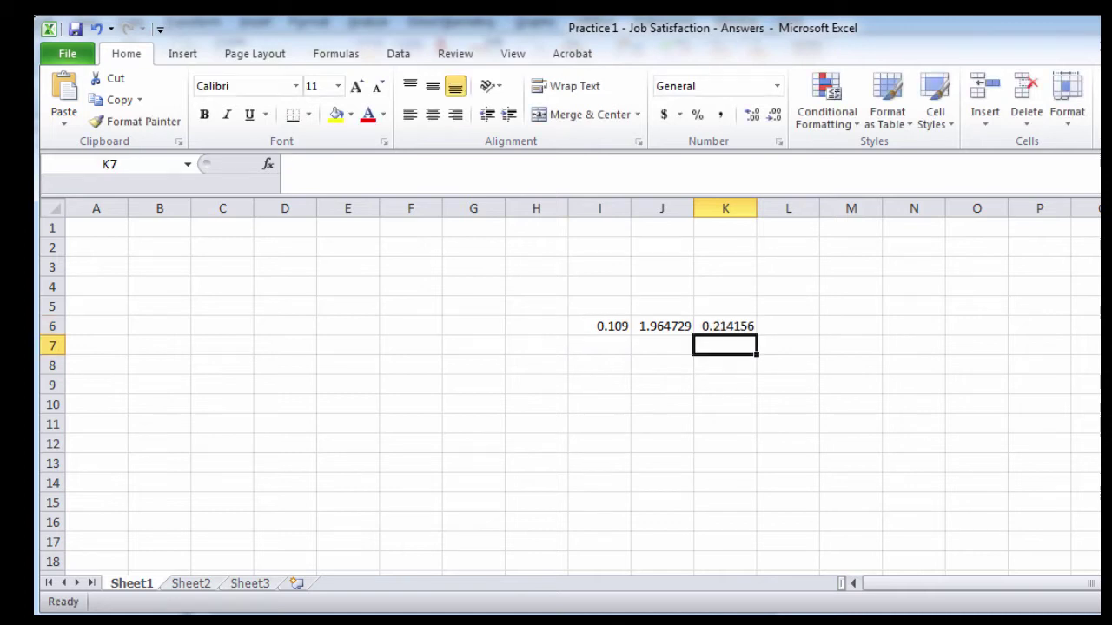
left_click(725, 326)
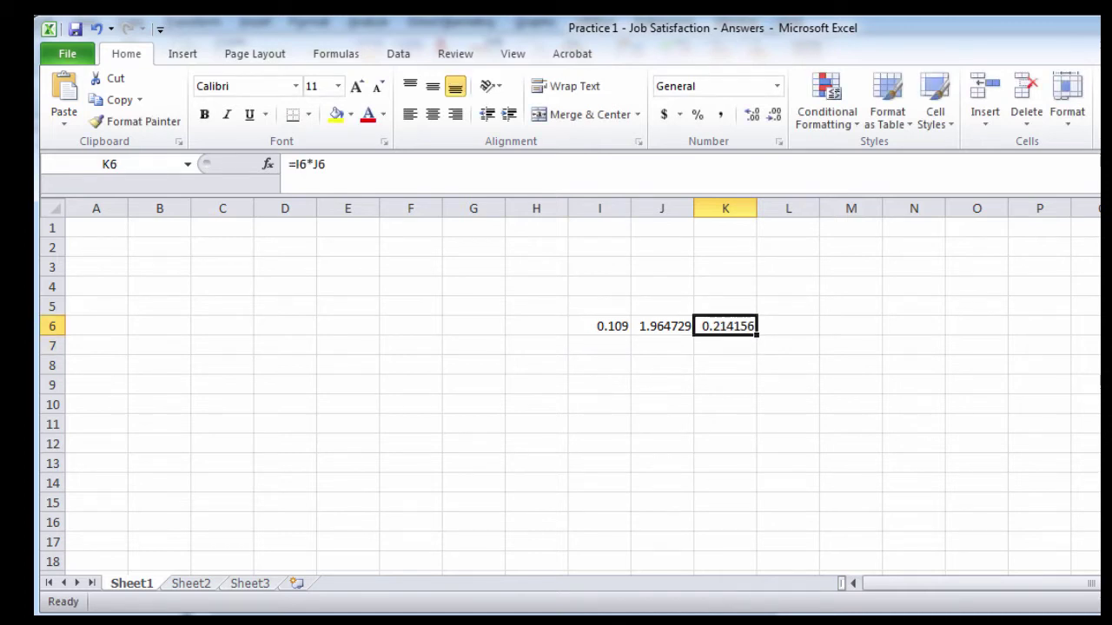
left_click(191, 583)
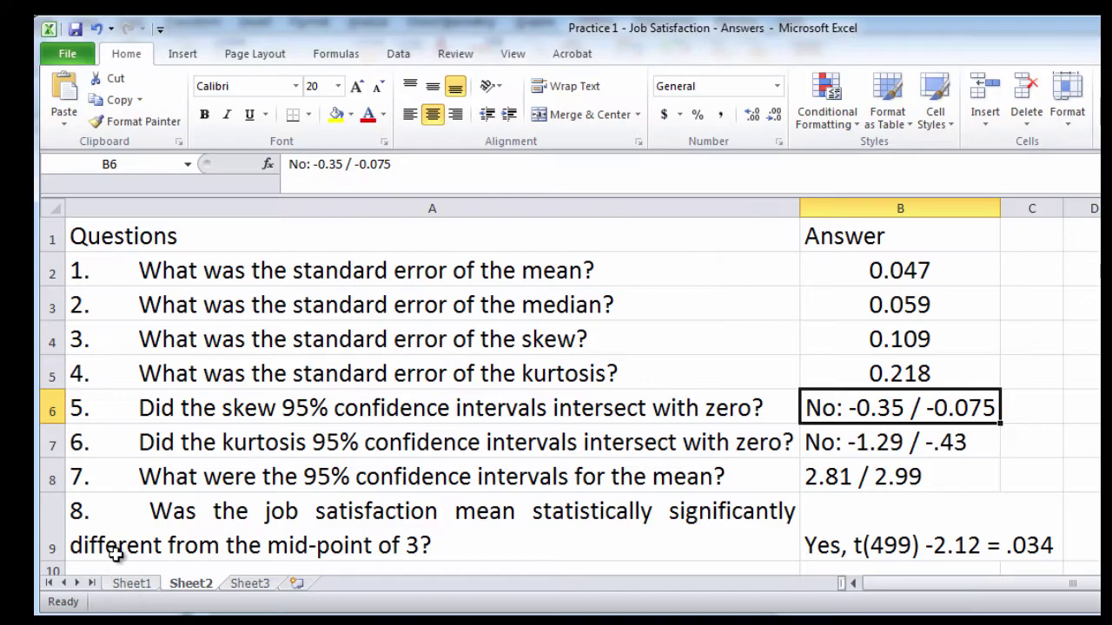
left_click(132, 582)
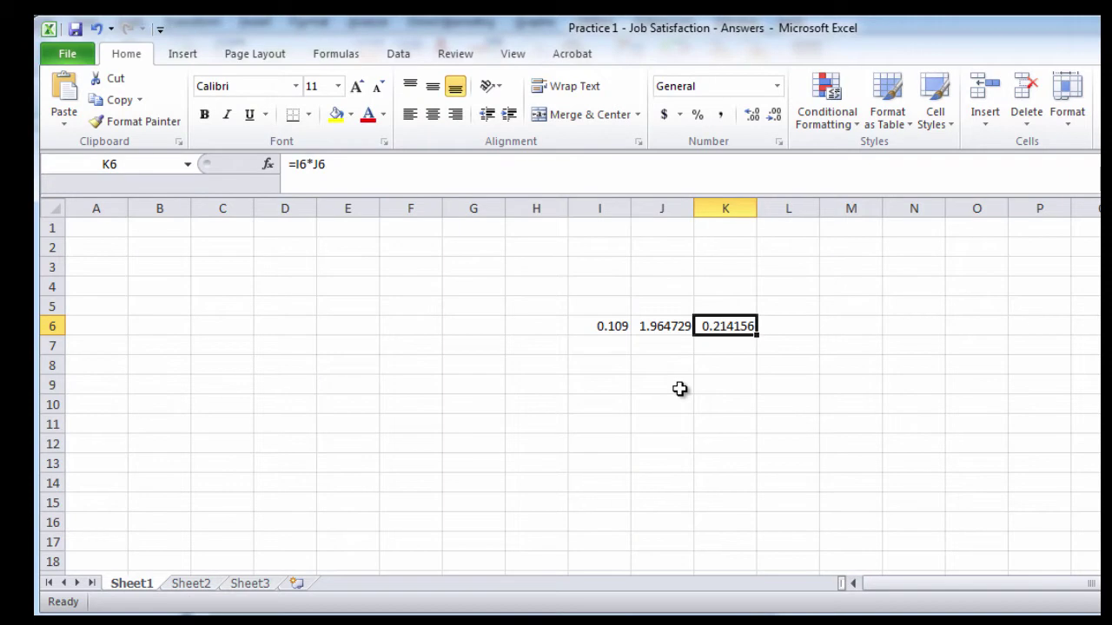
key("Up")
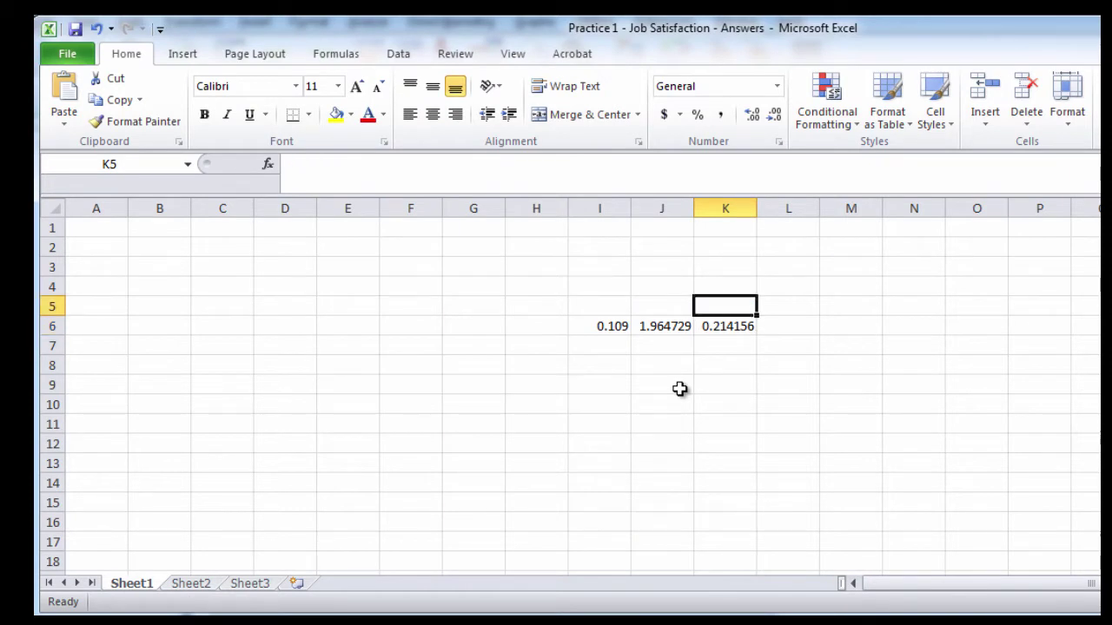
Label row 6 'Skew' in H6 and head columns I5:K5 'SE', 't' and 'Product'.
key("Down")
key("Left")
key("Left")
key("Left")
type("Skew")
key("Tab")
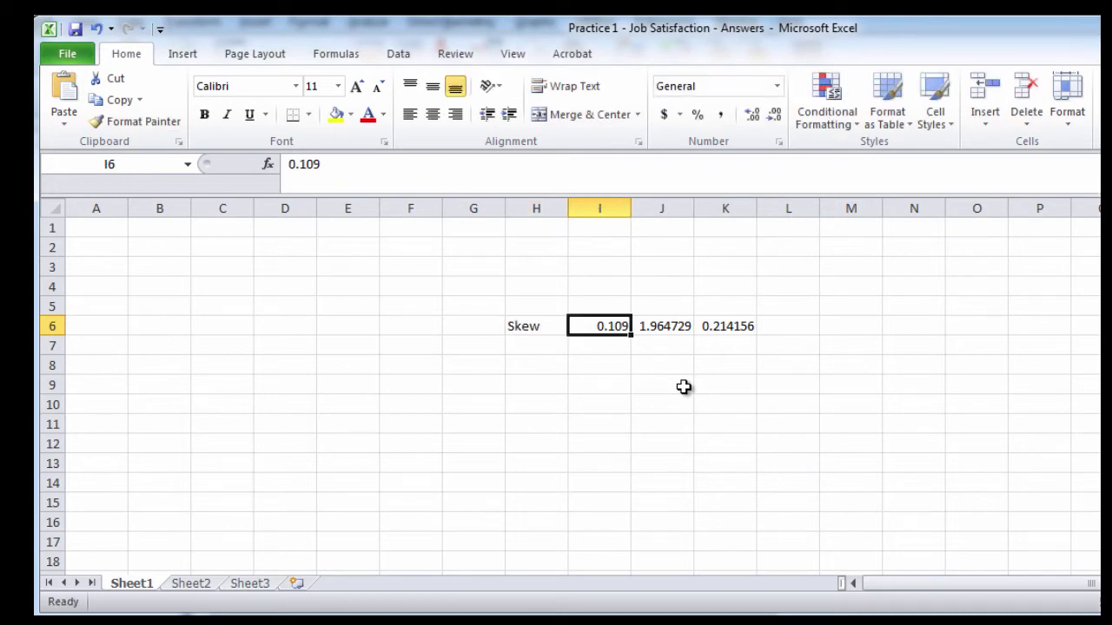
key("Up")
type("SE")
key("Tab")
type("t")
key("Tab")
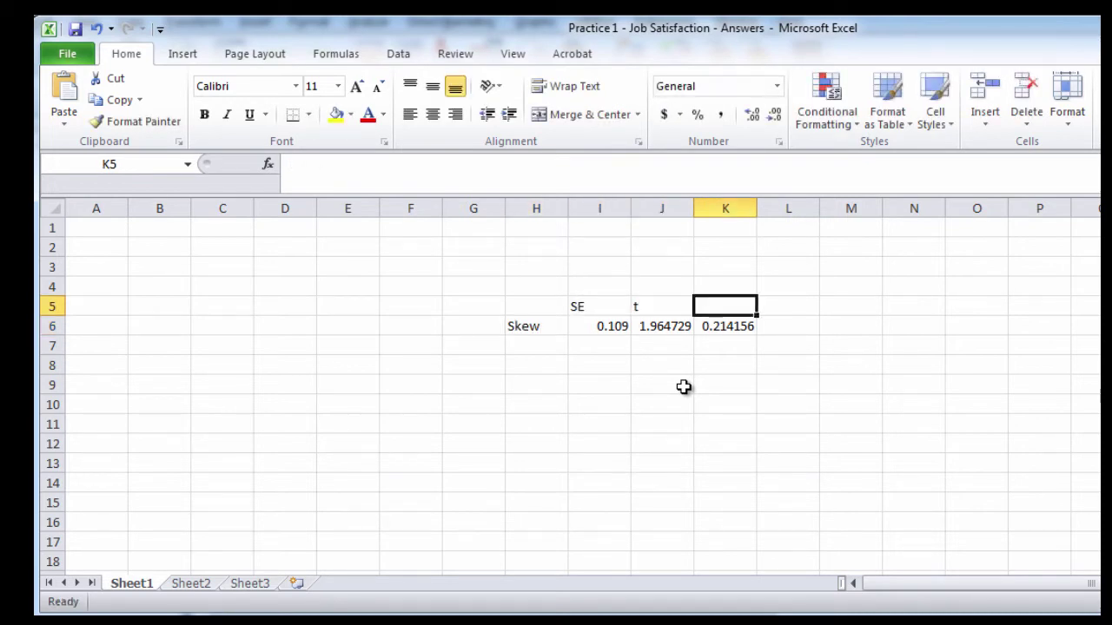
type("M")
key("BackSpace")
type("Produ")
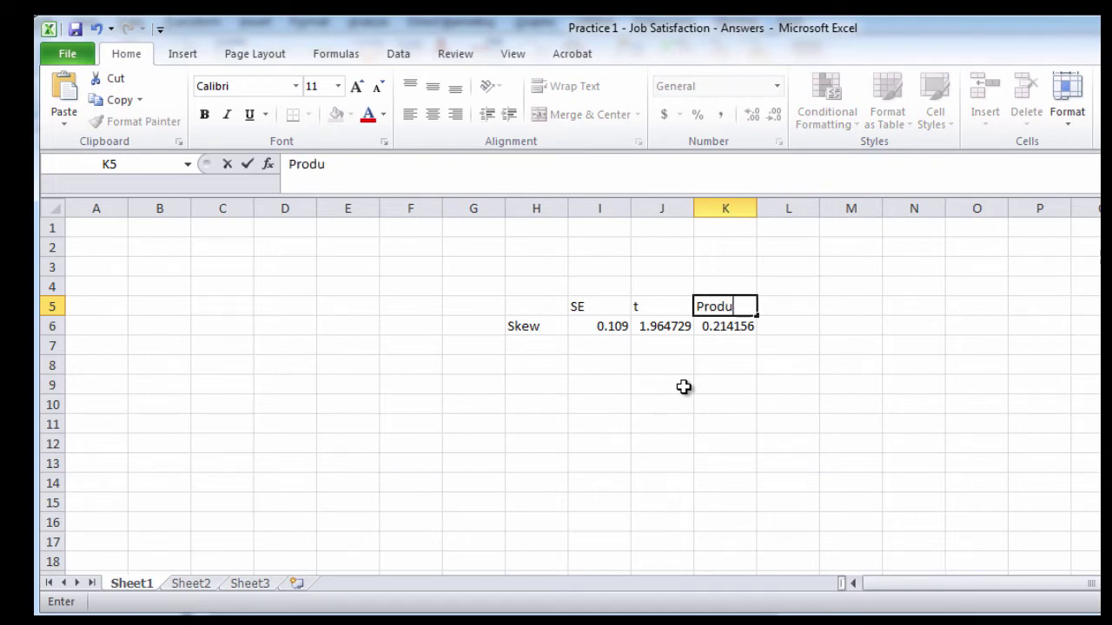
type("ct")
key("Tab")
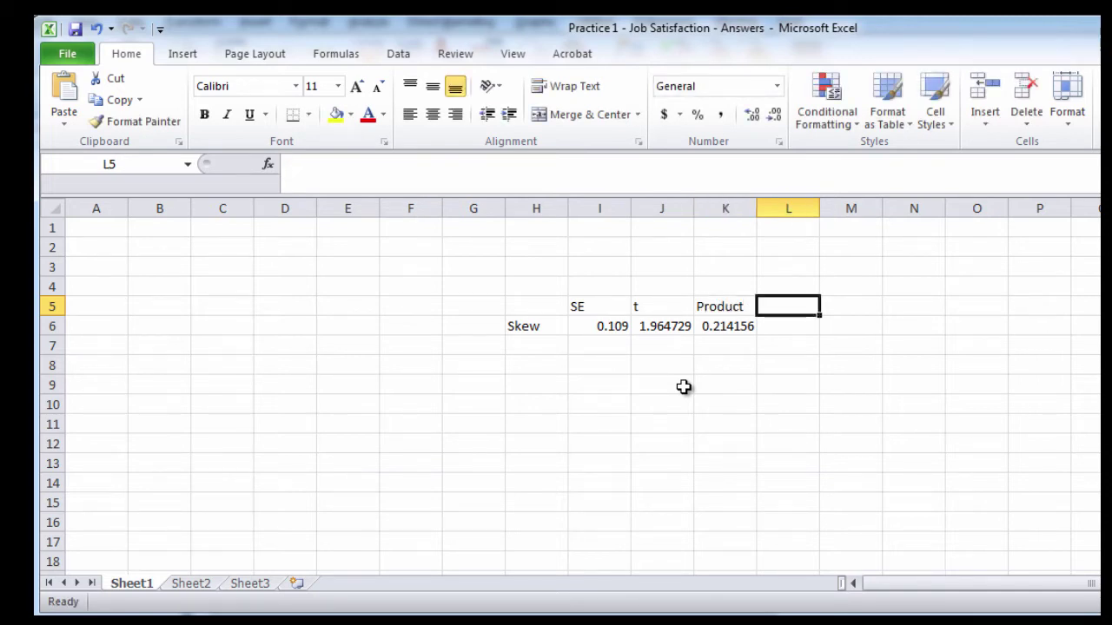
Head L5 'Point' and enter the skew point estimate -0.211 in L6.
key("Down")
key("Left")
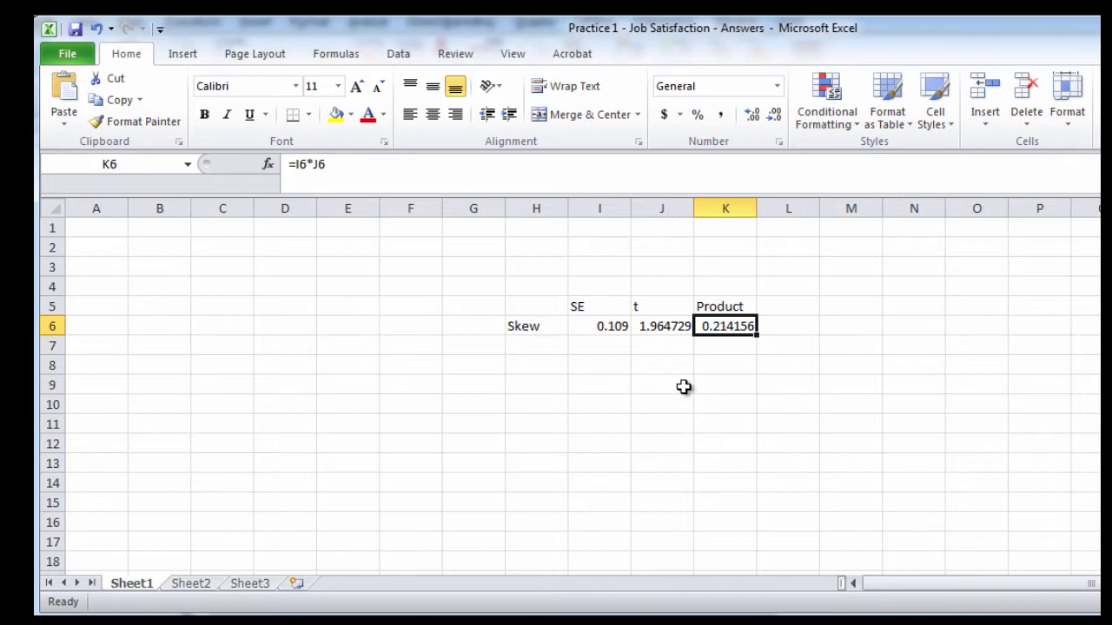
key("Left")
key("Left")
key("Right")
key("Up")
key("Right")
key("Right")
type("Point")
key("Return")
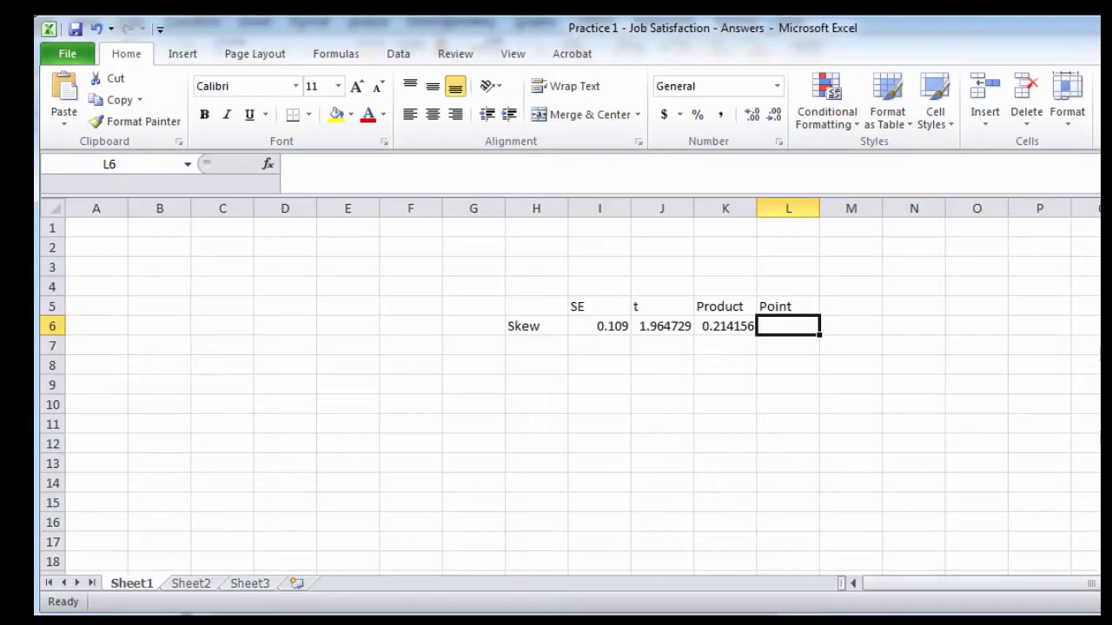
type("-.2")
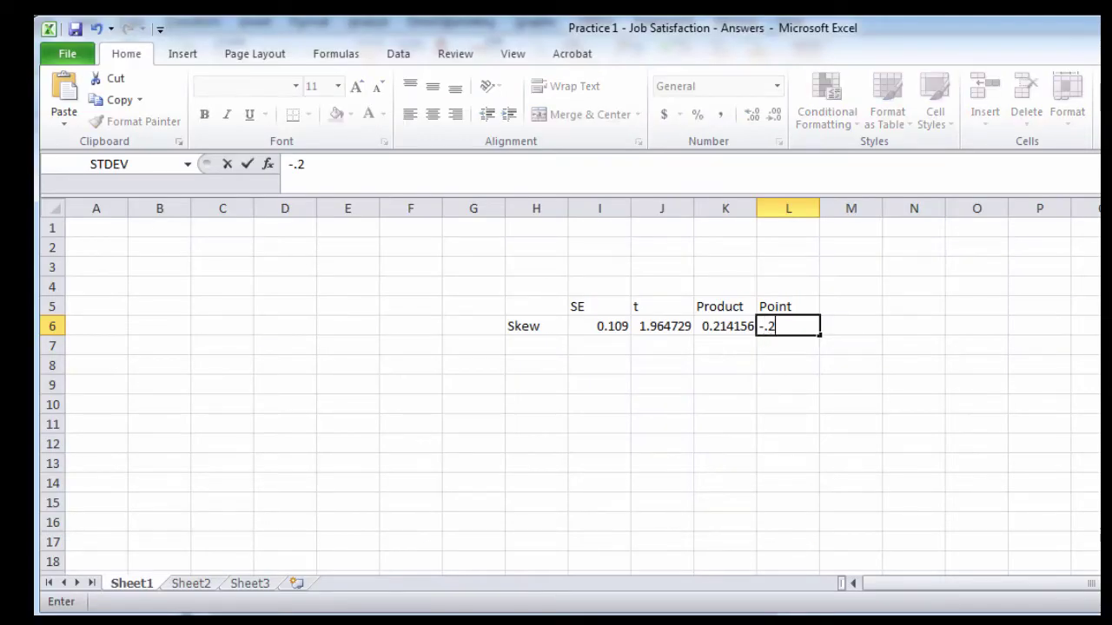
type("11")
key("Tab")
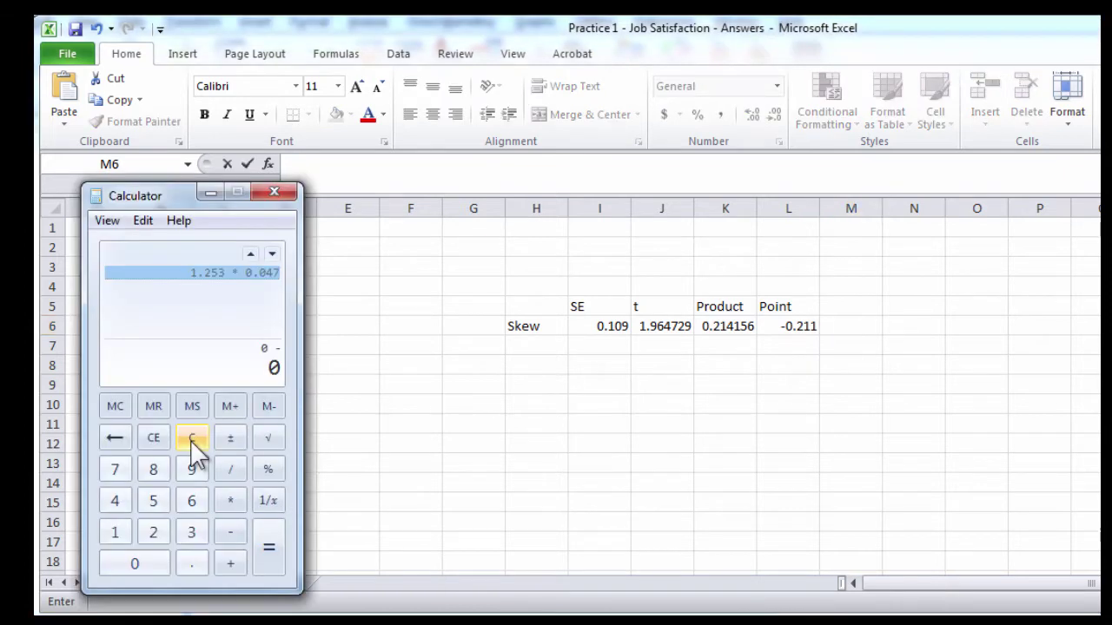
Compute the lower bound -0.425 in Calculator, enter it in M6, and head M5 'LB' and N5 'UB'.
type(".211")
key("minus")
type("0.214")
key("Return")
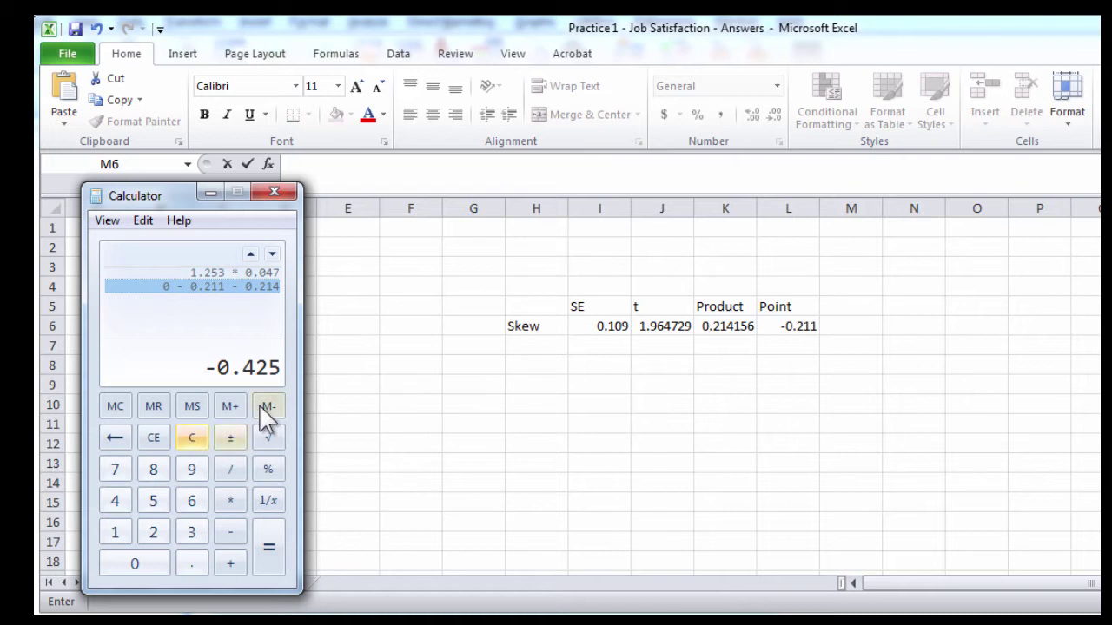
left_click(854, 332)
type("-0.425")
left_click(847, 311)
type("LB")
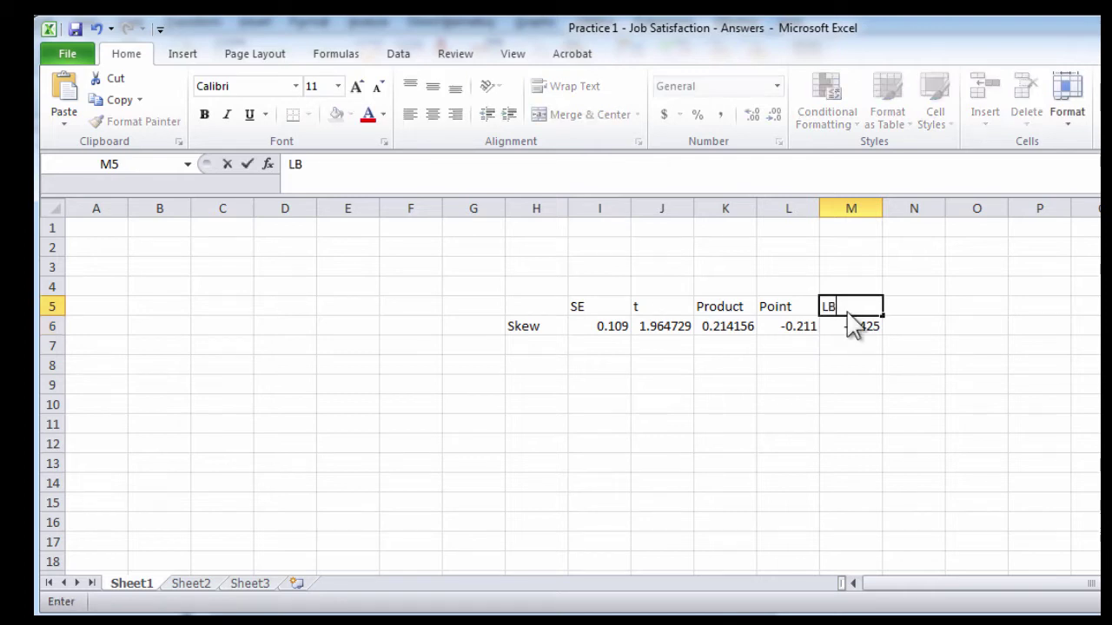
key("Tab")
type("UB")
key("Return")
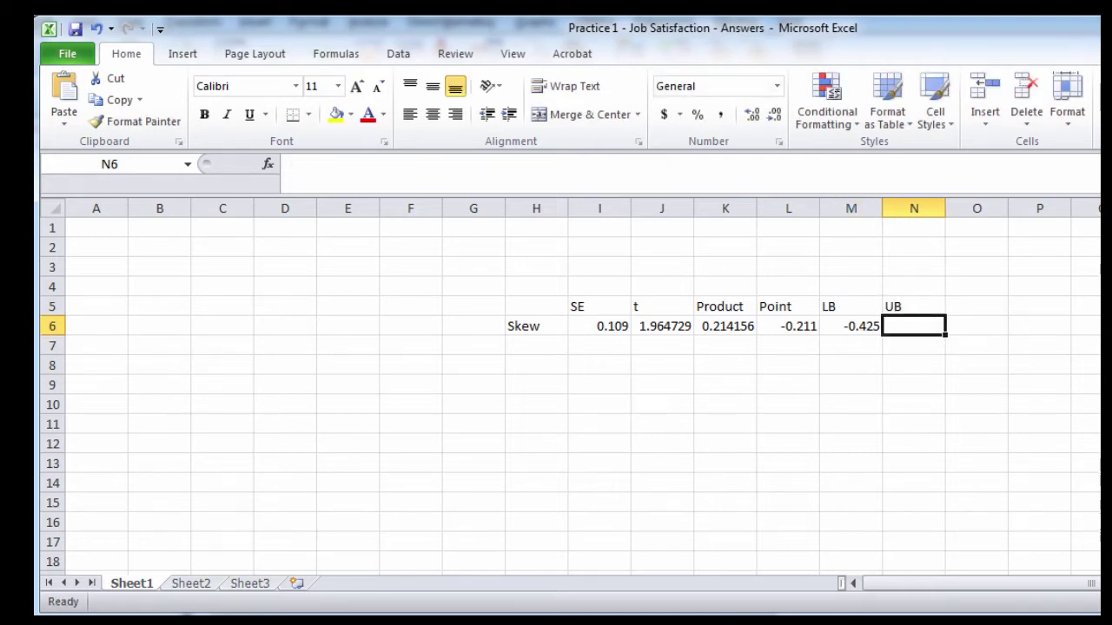
Compute the upper bound -0.211 + 0.214 in Calculator and enter -0.21 in N6.
key("alt+Tab")
left_click(191, 439)
type("-.211+.2")
type("11")
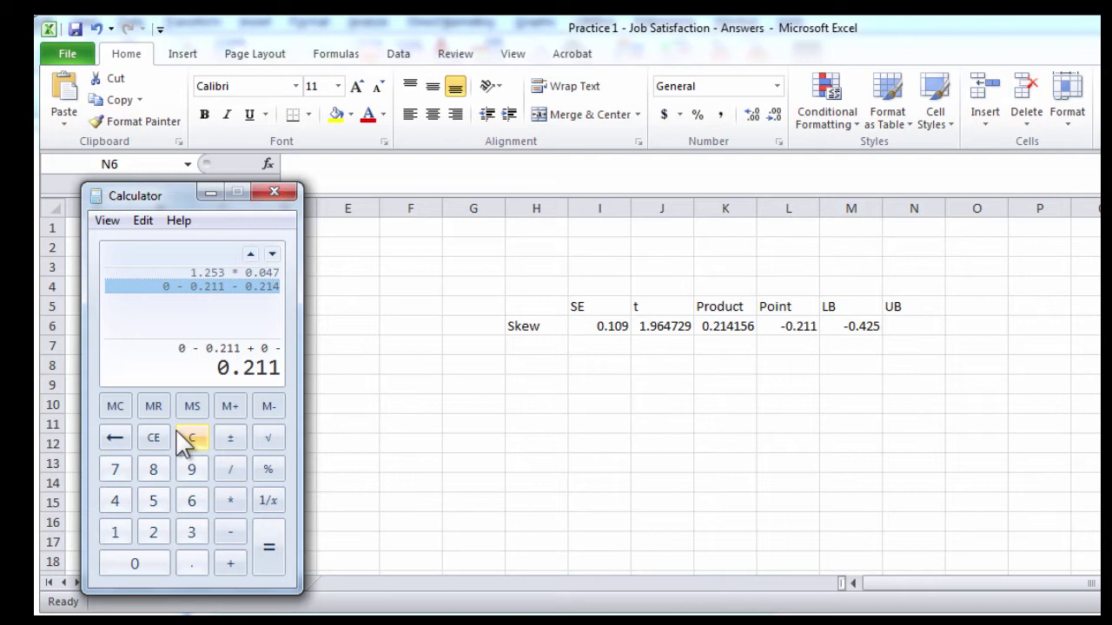
key("plus")
type(".214")
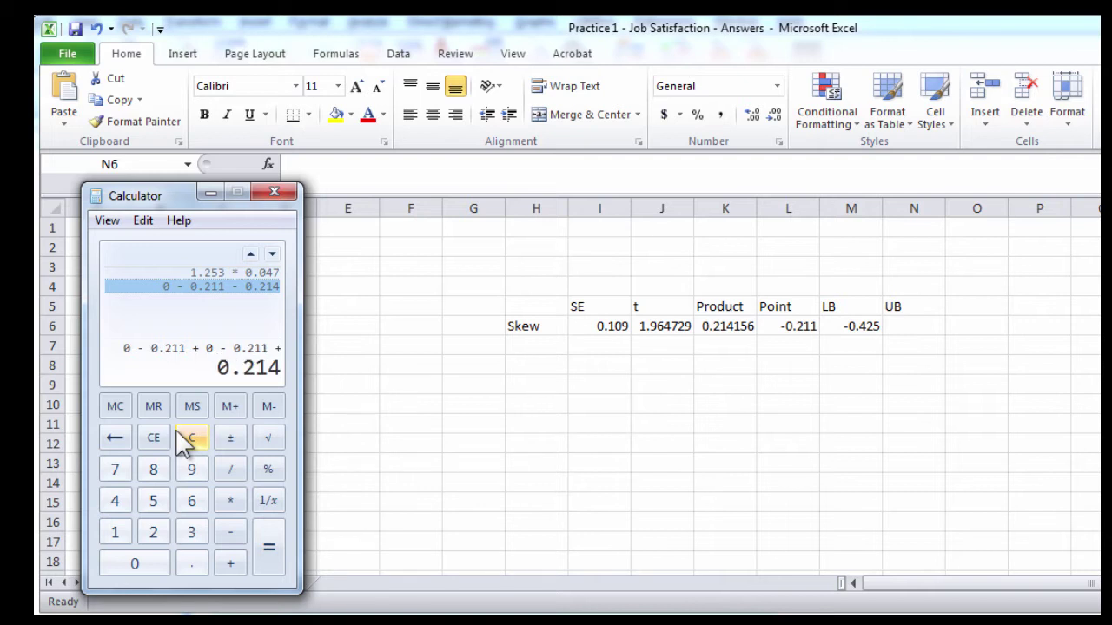
key("Return")
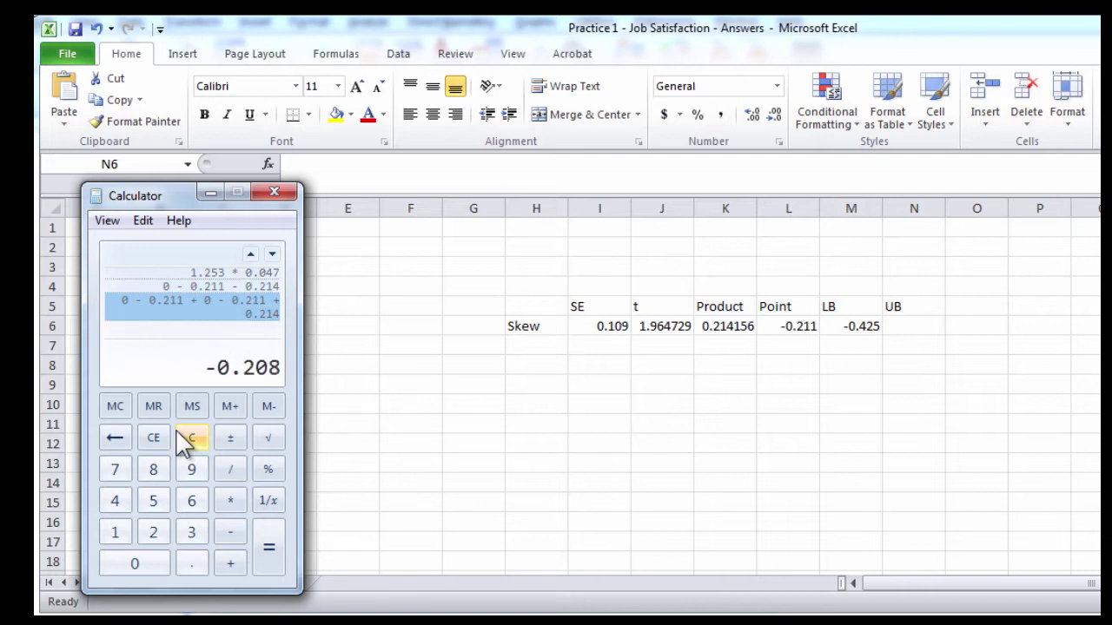
left_click(899, 328)
type("-0")
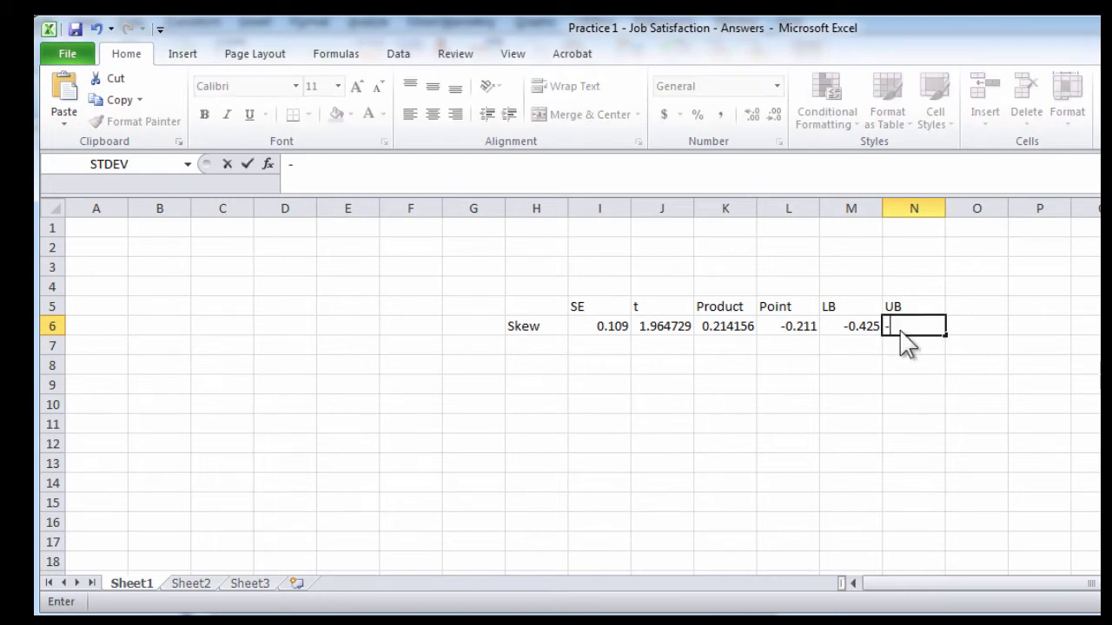
type(".21")
key("Return")
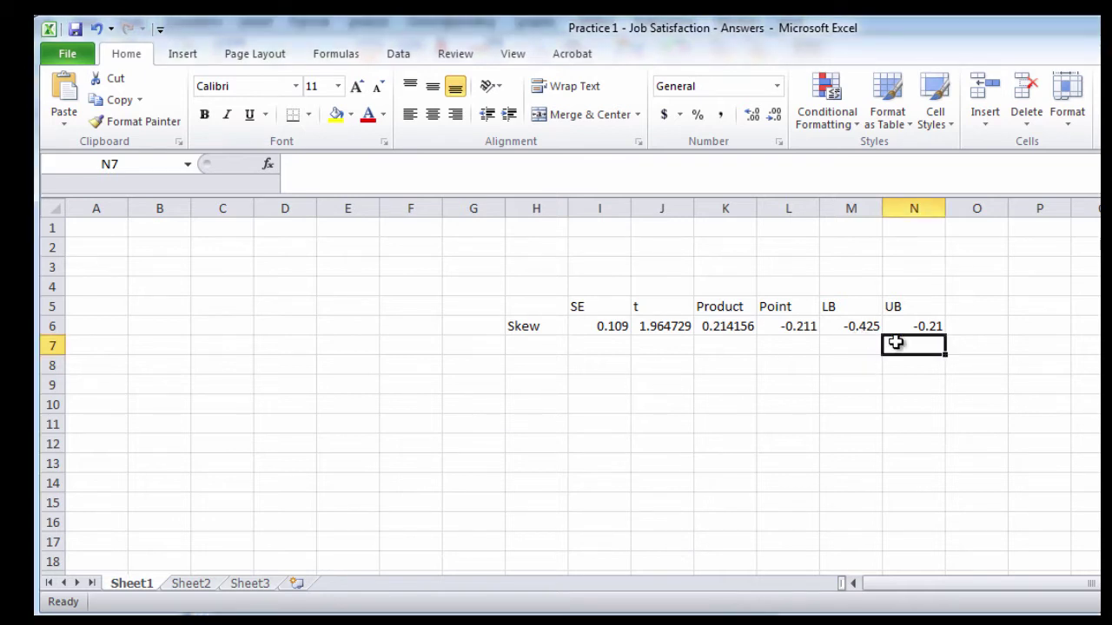
key("Up")
key("Left")
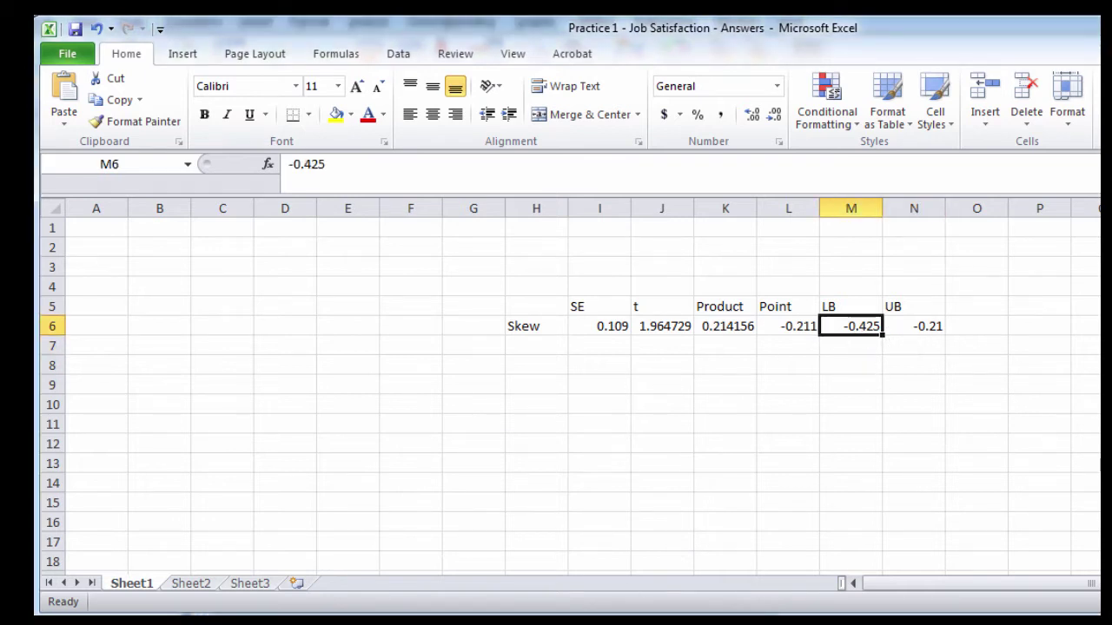
On Sheet2, change the skew answer's lower bound in B6 to -0.43, checking Sheet1's bounds.
left_click(196, 587)
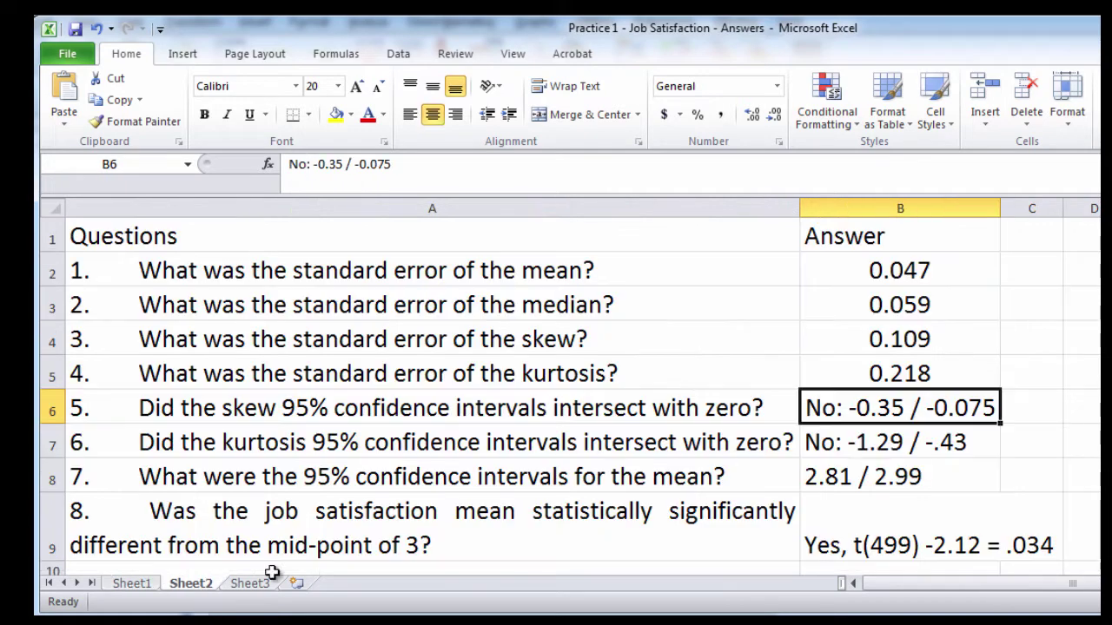
double_click(905, 415)
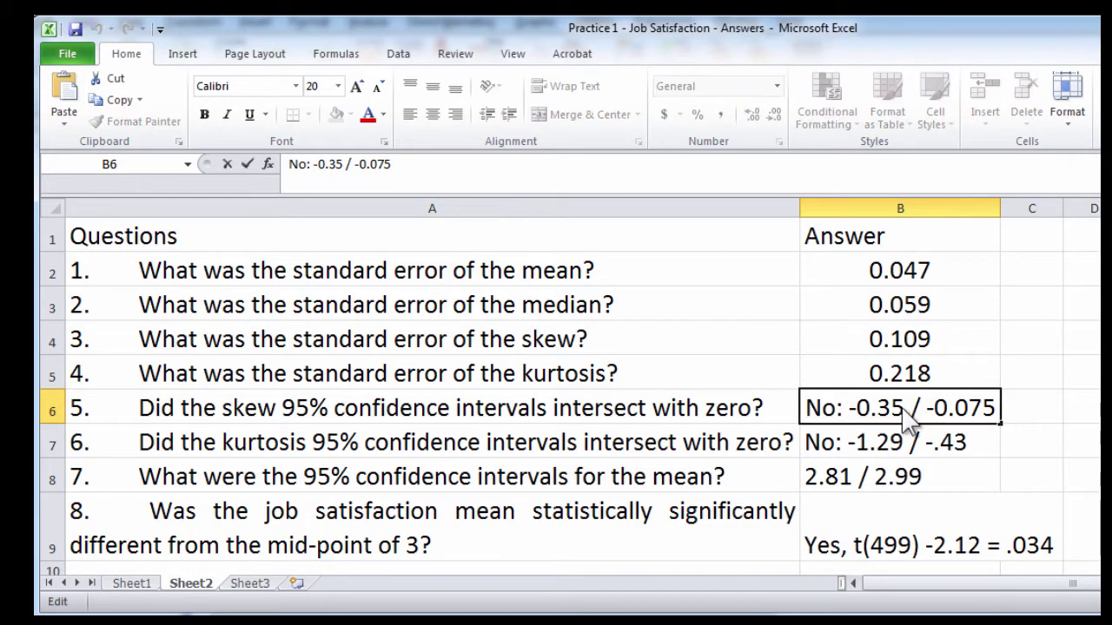
left_click_drag(906, 415, 877, 415)
type("43")
left_click(131, 584)
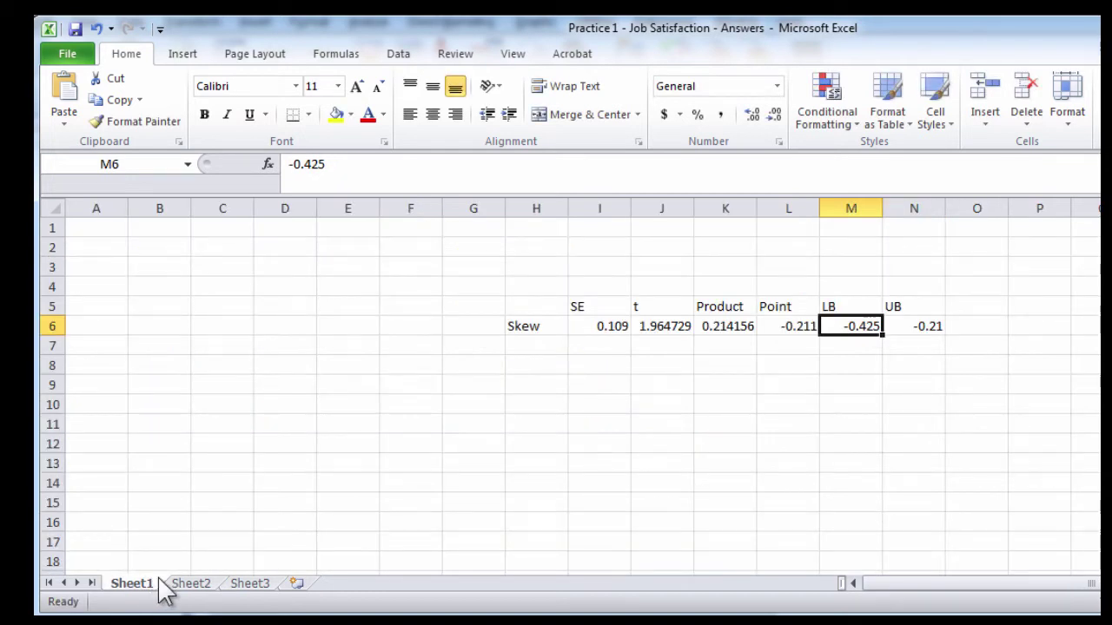
left_click(191, 586)
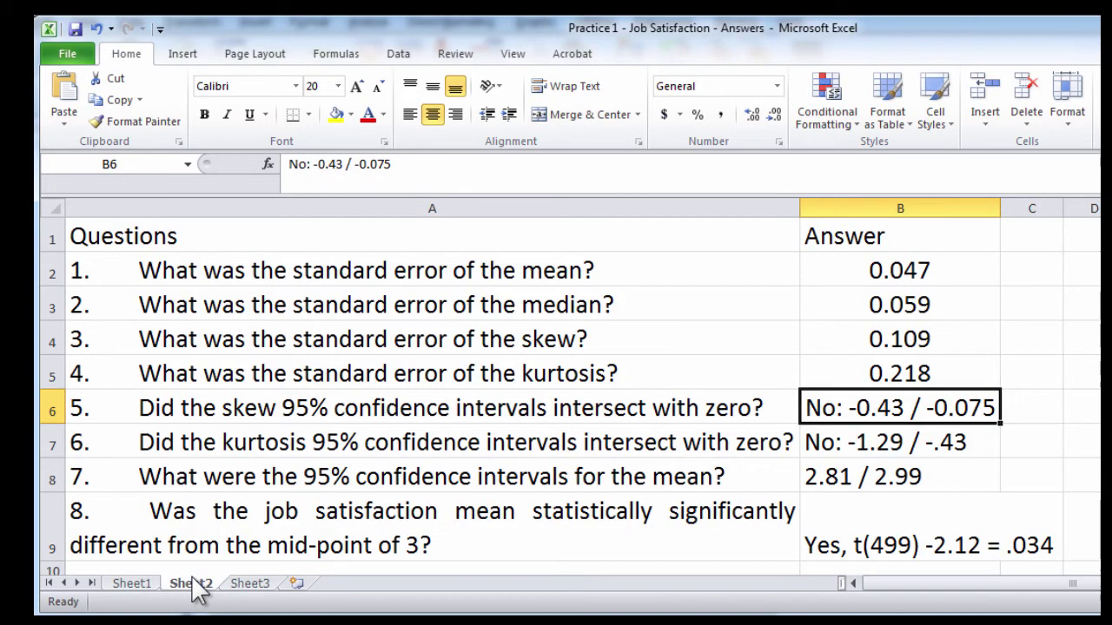
Replace the skew upper bound -0.075 with -.21, then review the skew and kurtosis answers.
double_click(997, 415)
key("BackSpace")
key("BackSpace")
key("BackSpace")
key("BackSpace")
key("BackSpace")
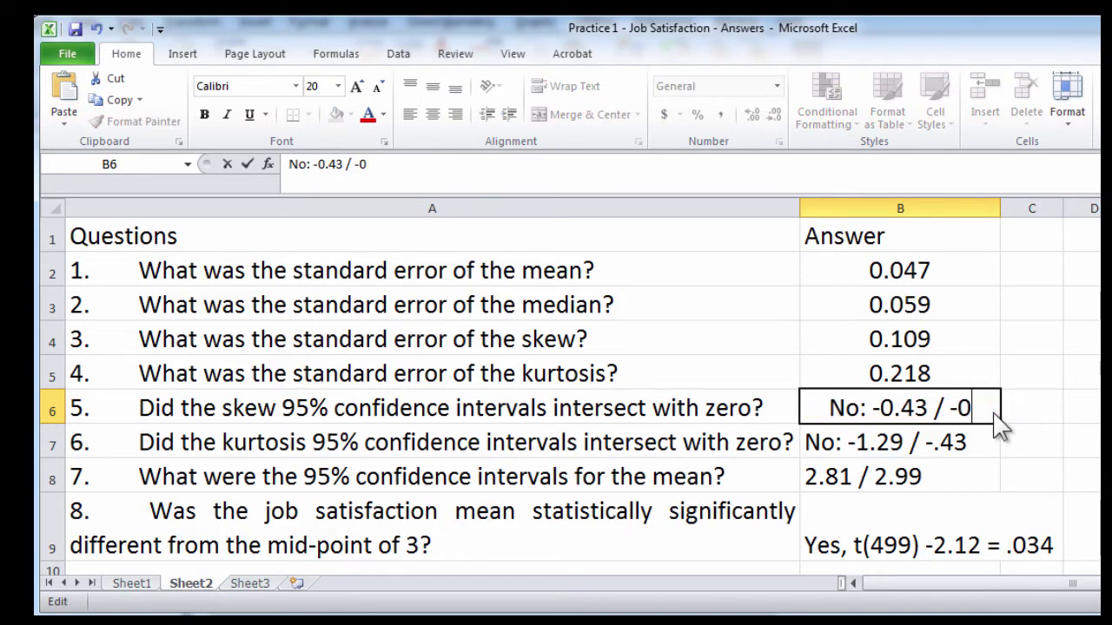
type(".21")
key("Return")
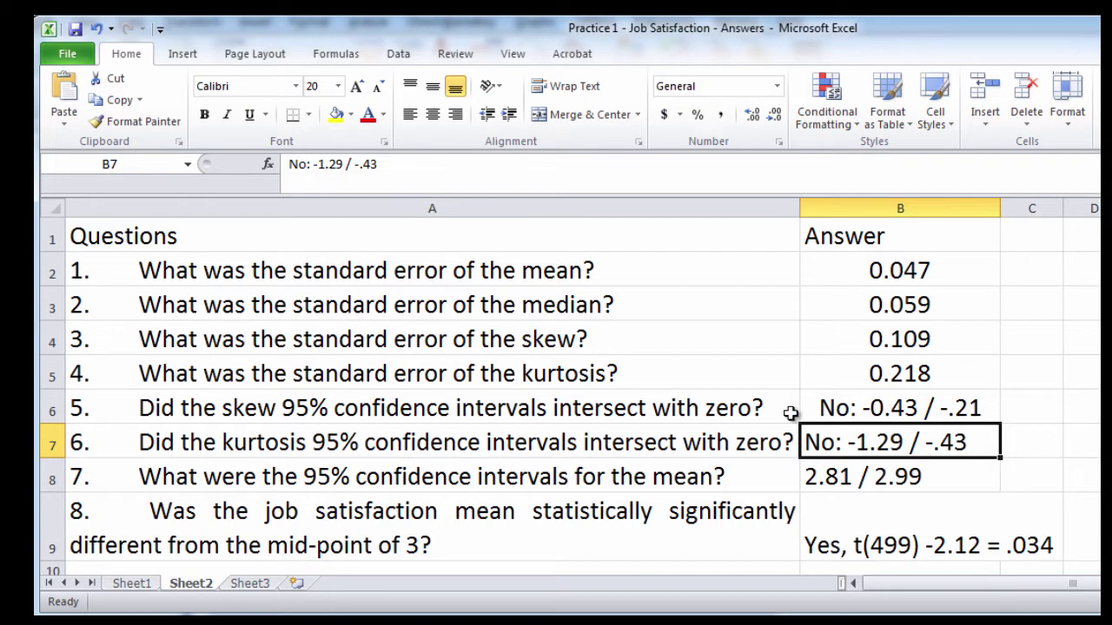
left_click(742, 418)
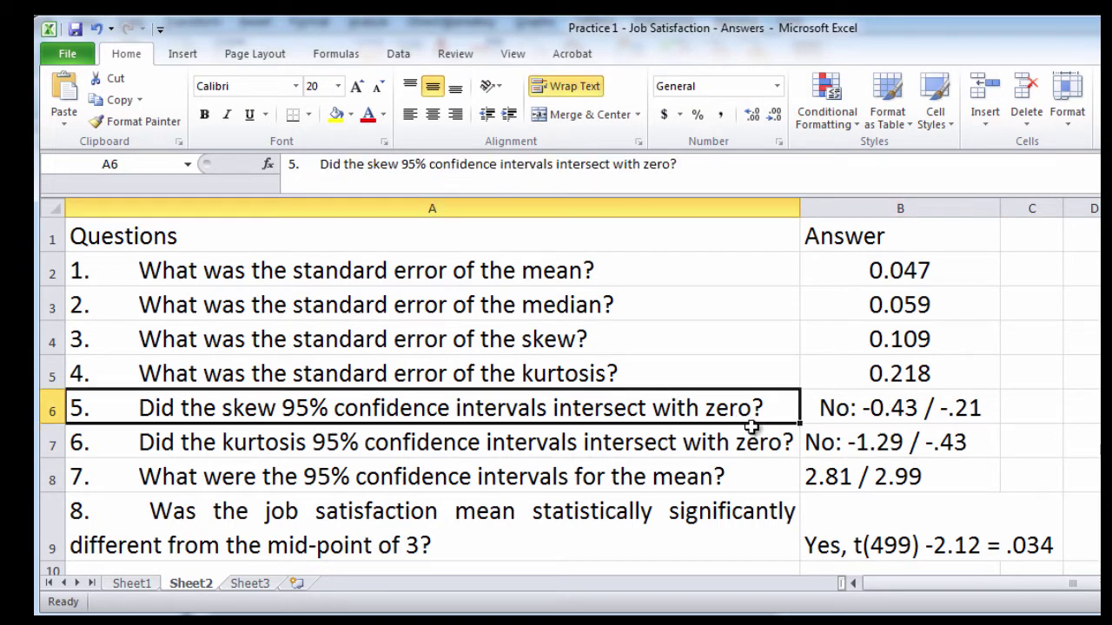
key("Right")
key("Down")
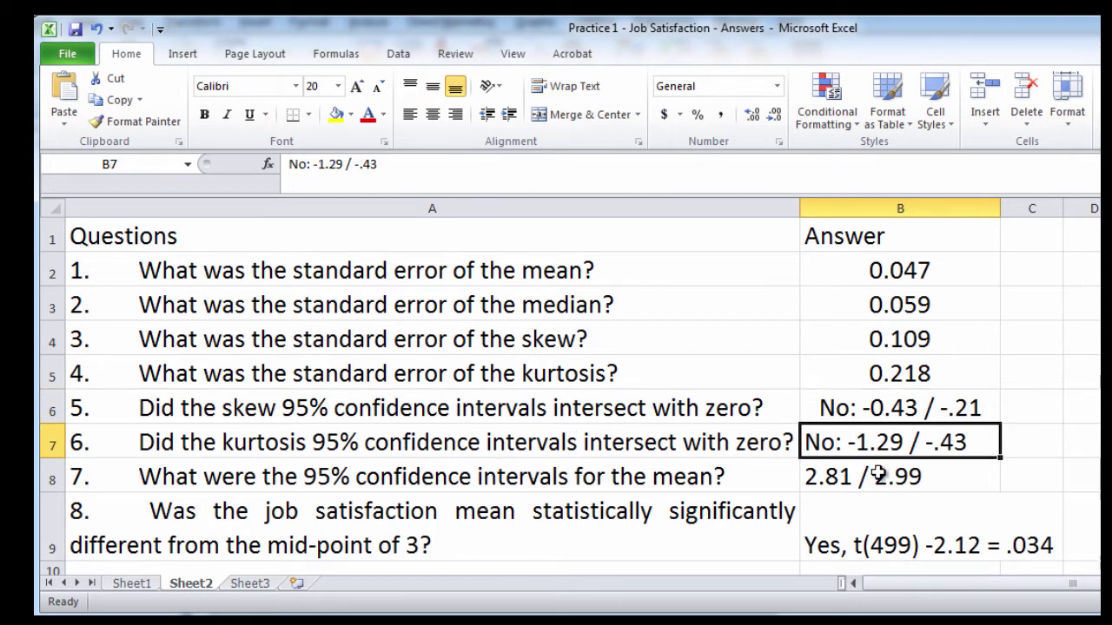
On Sheet1, label row 7 'kurtosis' in H7 and enter point estimate -.858 in L7.
left_click(130, 584)
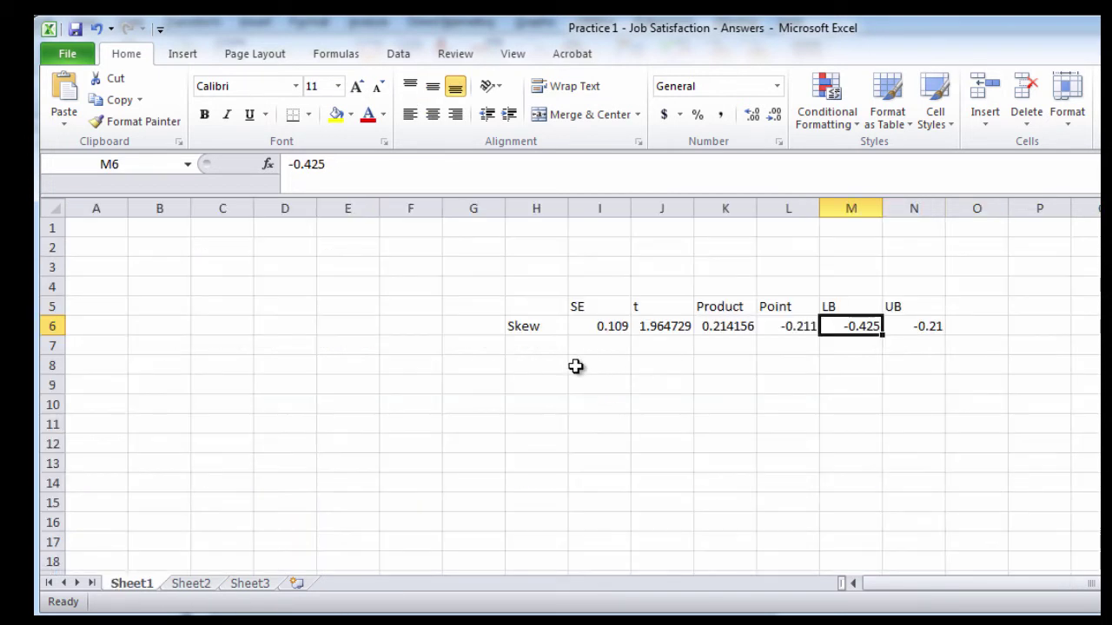
left_click(532, 345)
type("kurtosis")
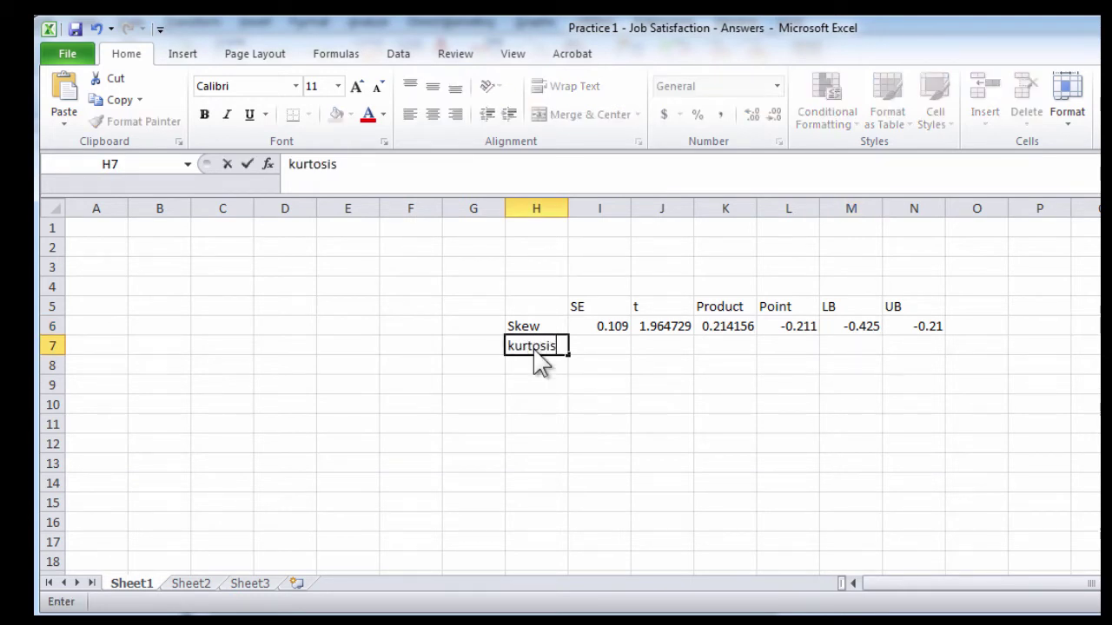
key("Return")
key("Up")
key("Right")
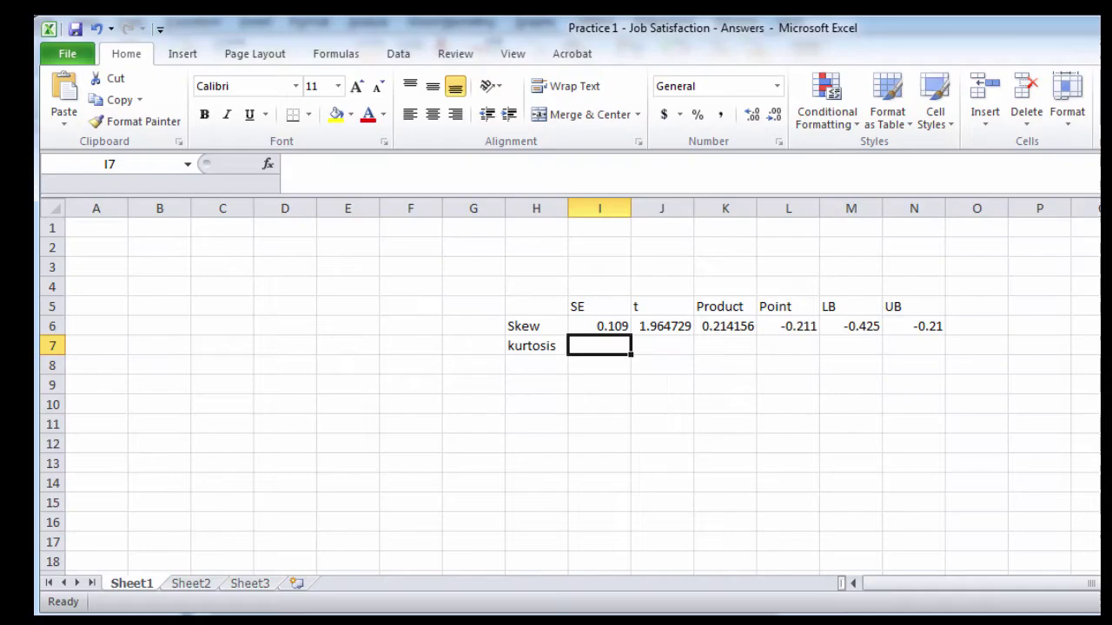
key("Right")
key("Right")
key("Right")
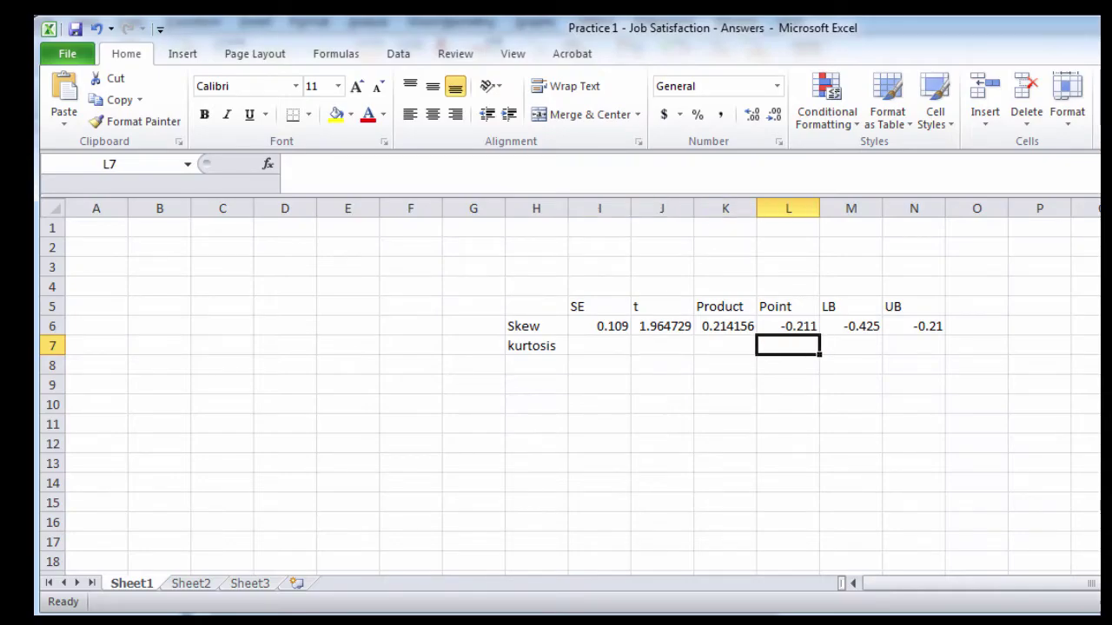
type("-.858")
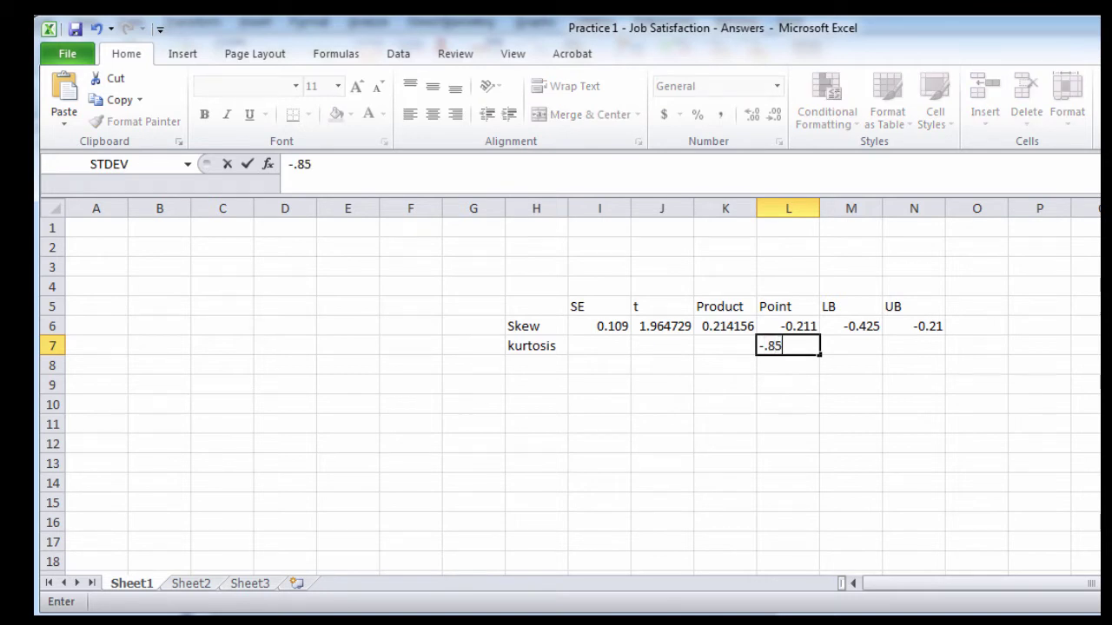
key("Left")
key("Left")
key("Left")
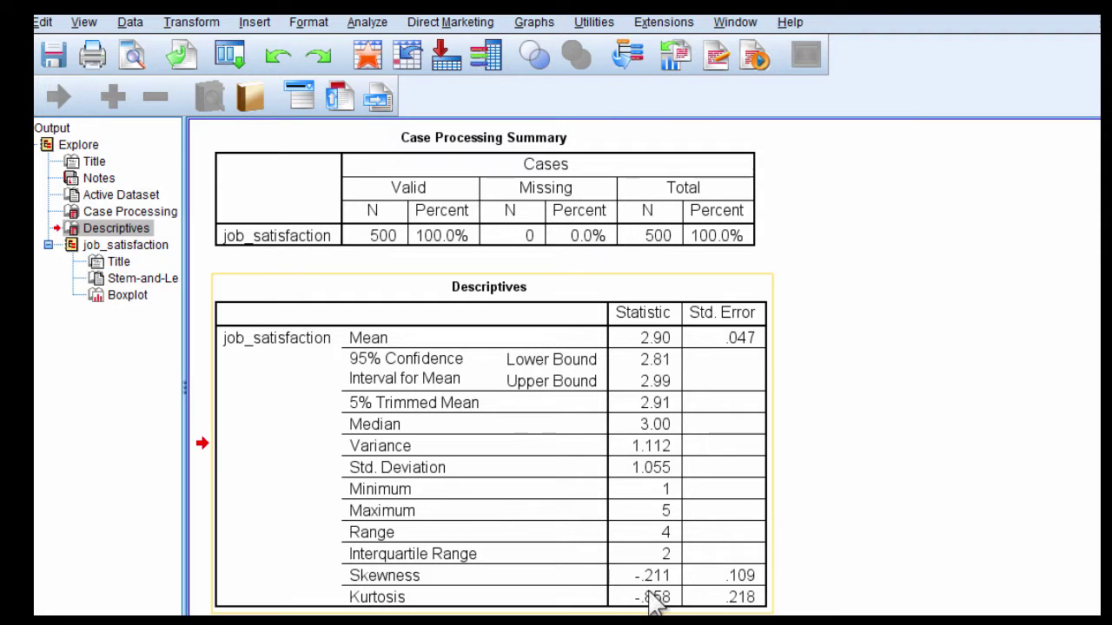
left_click(979, 353)
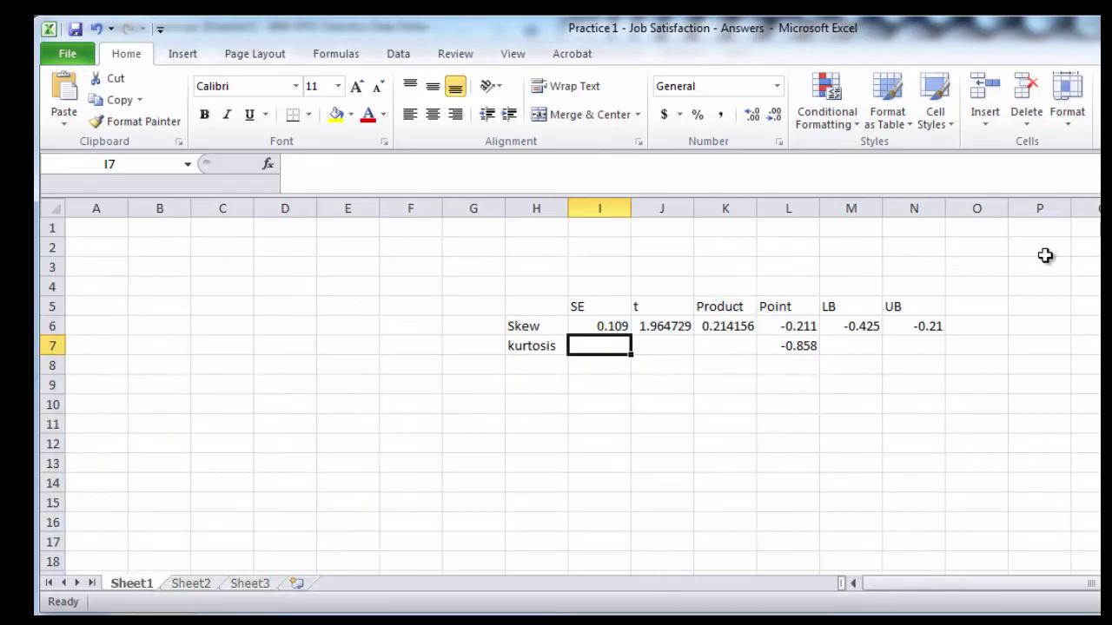
Enter kurtosis SE 0.218 in I7 and copy the t critical value down to J7, clearing K7.
type(".218")
key("Tab")
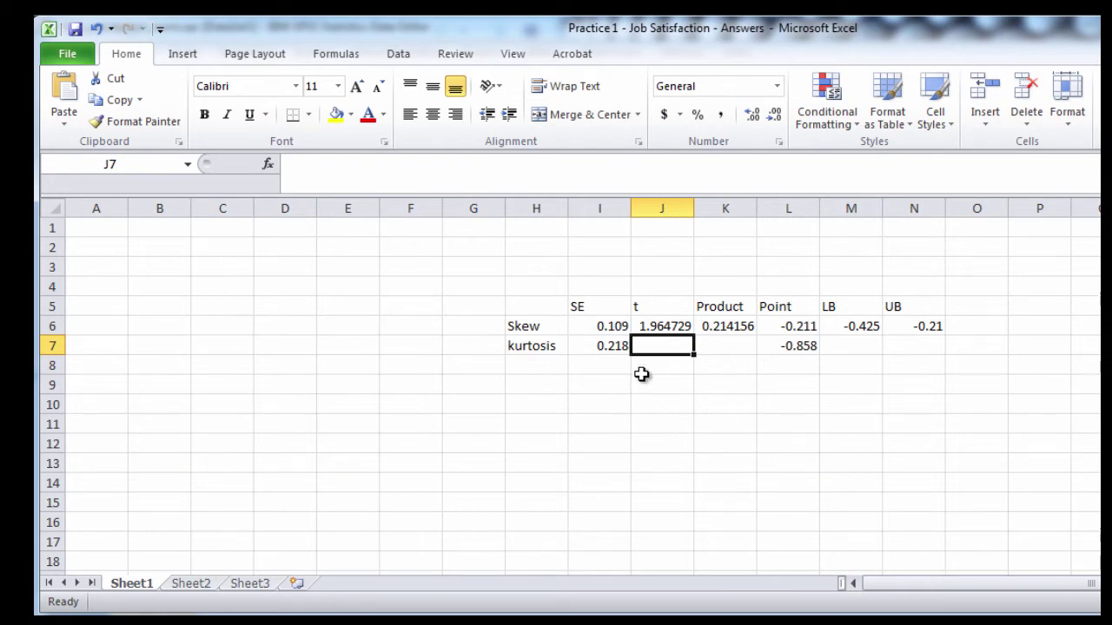
left_click(671, 327)
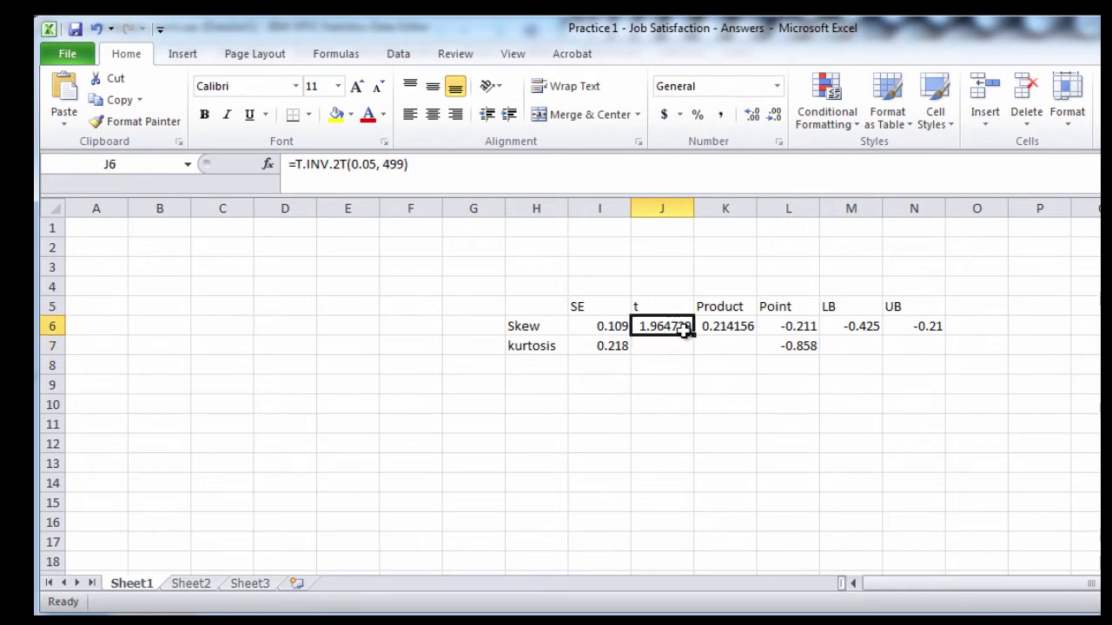
left_click_drag(692, 342, 740, 356)
left_click(670, 346)
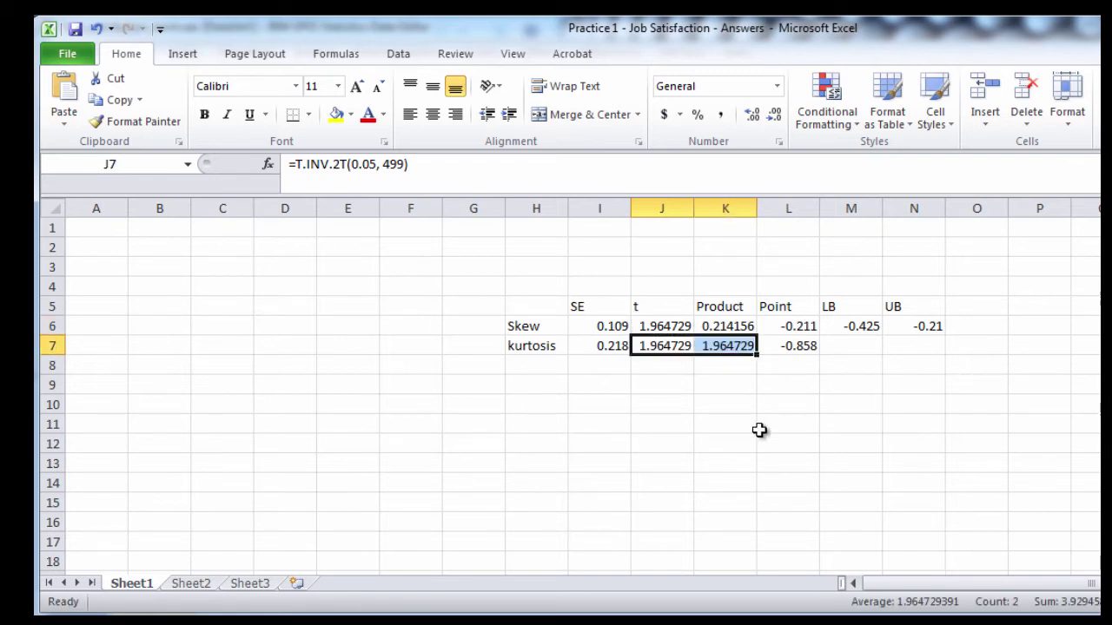
left_click(702, 348)
left_click(686, 347)
left_click(721, 346)
key("Delete")
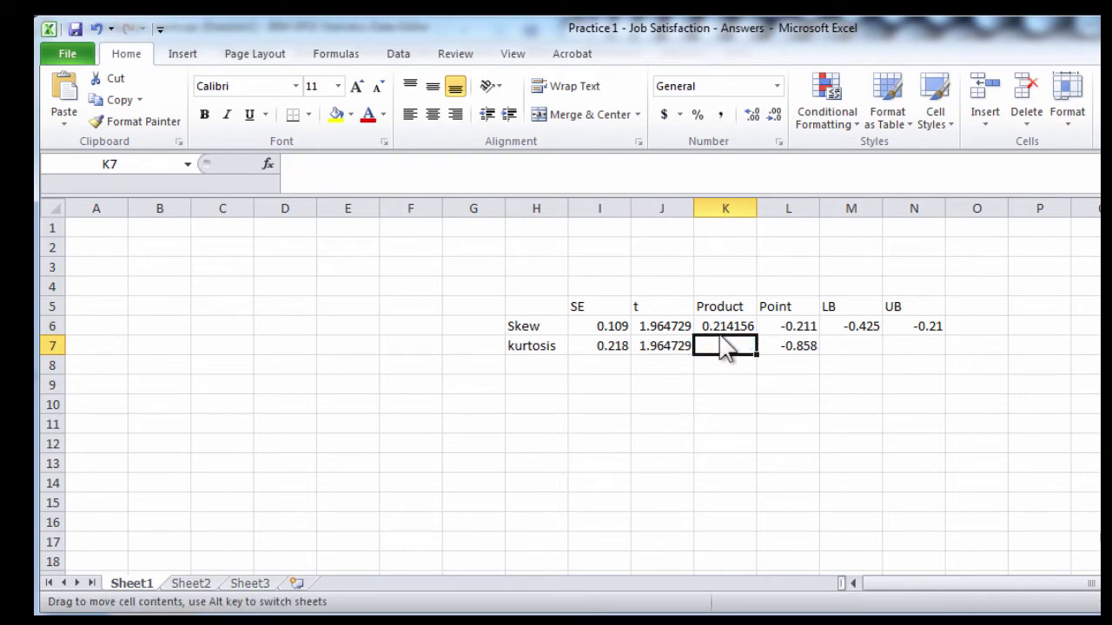
Fill the Product formula down to K7, giving 0.428311, and check its SE and t inputs.
left_click(747, 325)
left_click_drag(755, 335, 757, 345)
left_click(788, 384)
left_click(726, 344)
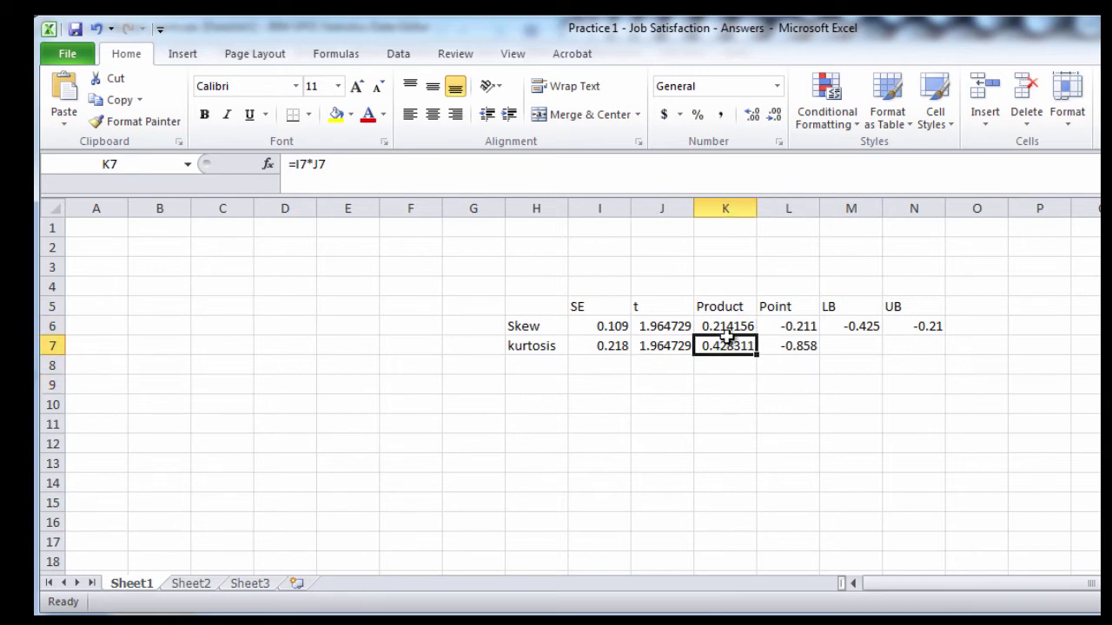
left_click(603, 342)
key("Right")
key("Right")
key("Right")
key("Right")
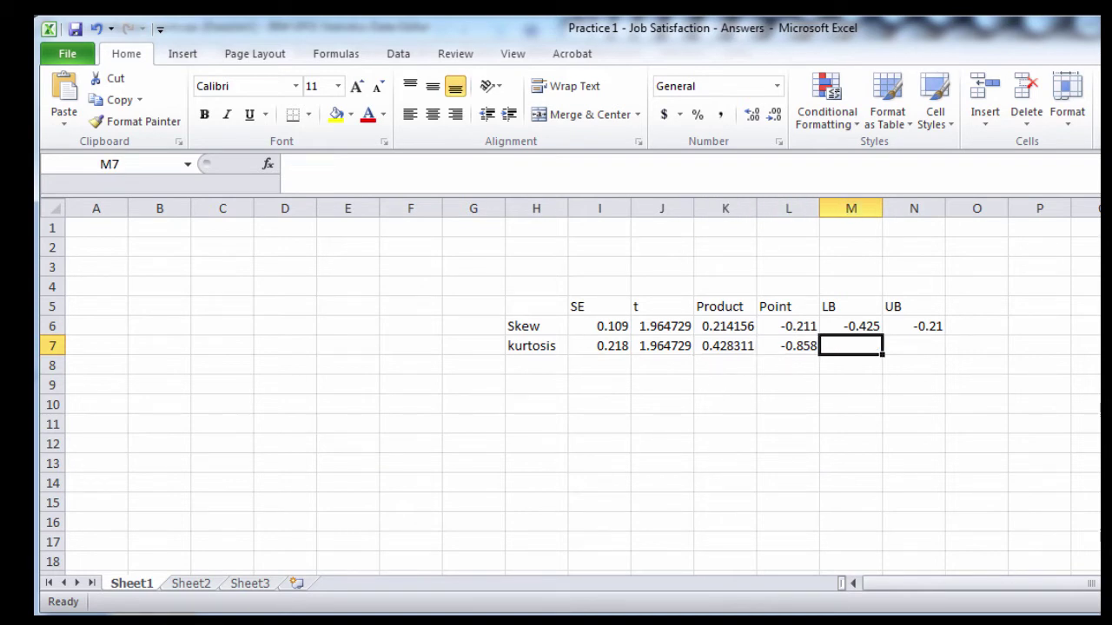
left_click_drag(186, 192, 288, 113)
Calculate -0.858 − 0.428 and enter the kurtosis lower bound -1.286 in M7.
type("-0.858")
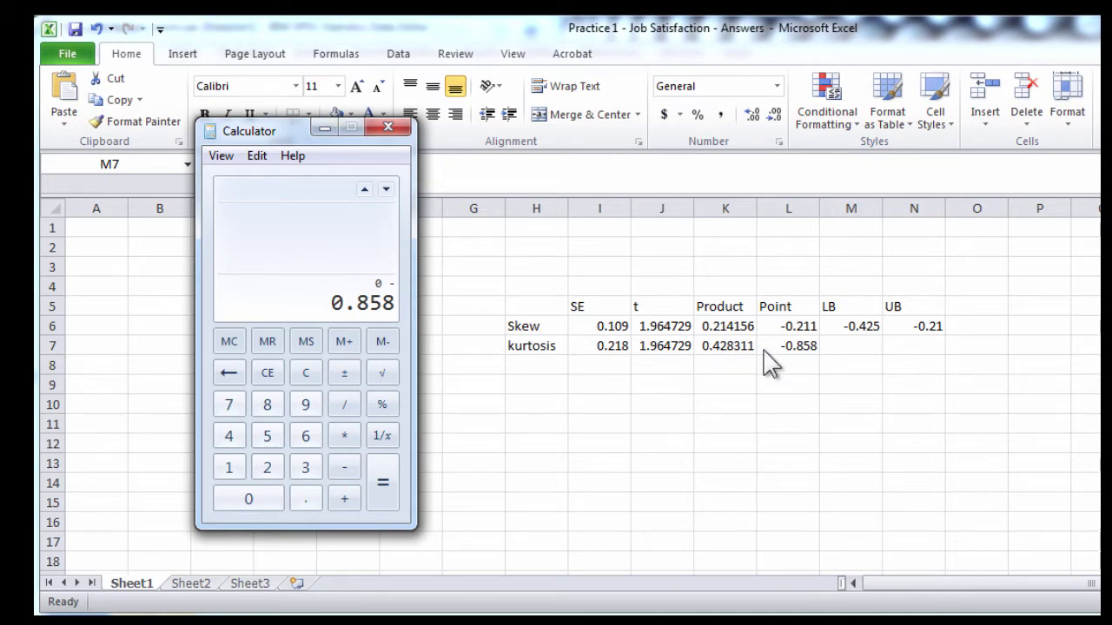
key("minus")
type("0.428")
key("Return")
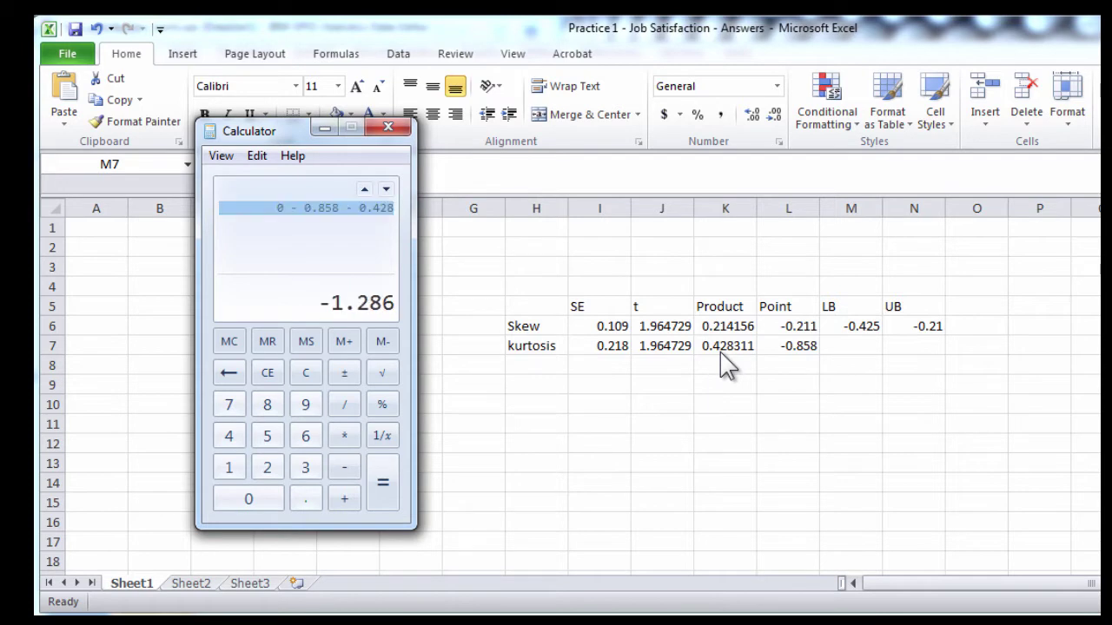
left_click(840, 346)
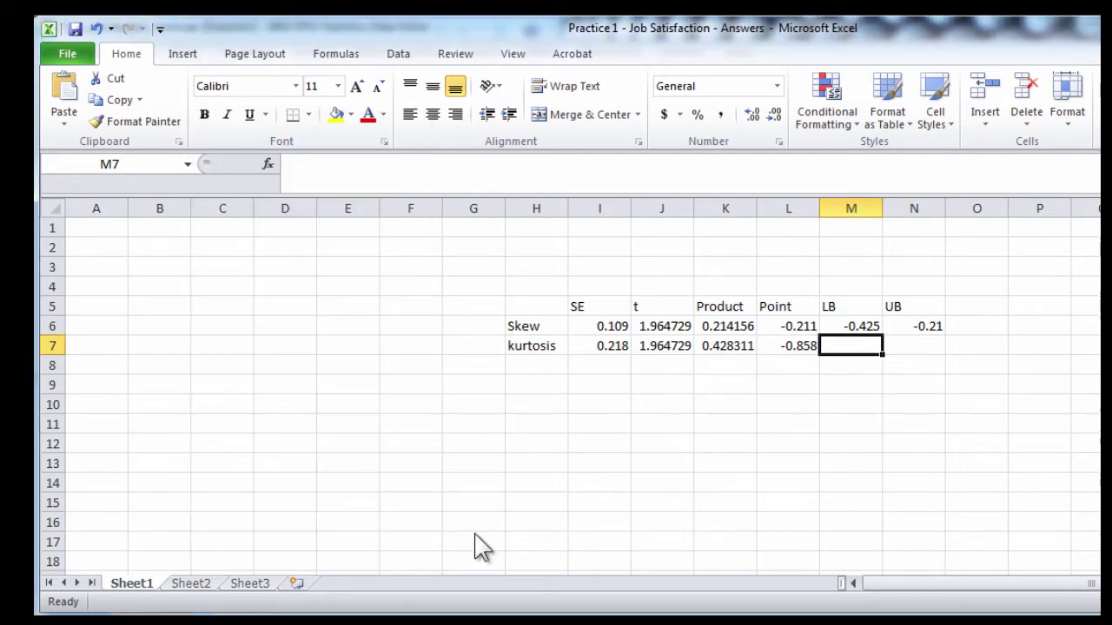
key("alt+Tab")
key("alt+Tab")
type("-1.28")
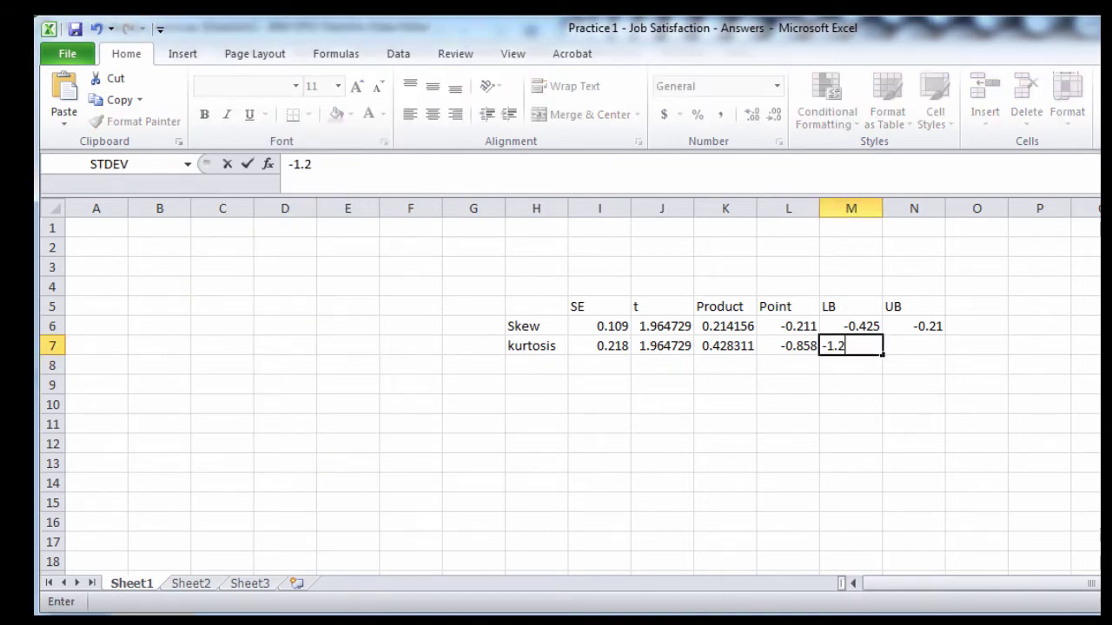
key("alt+Tab")
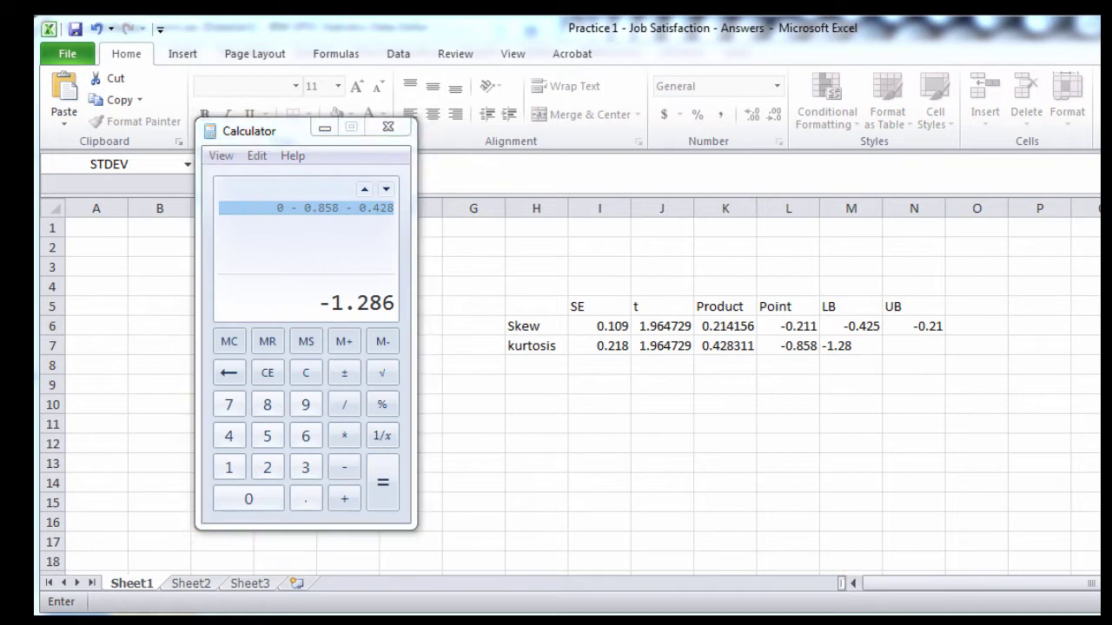
key("alt+Tab")
type("6")
key("Tab")
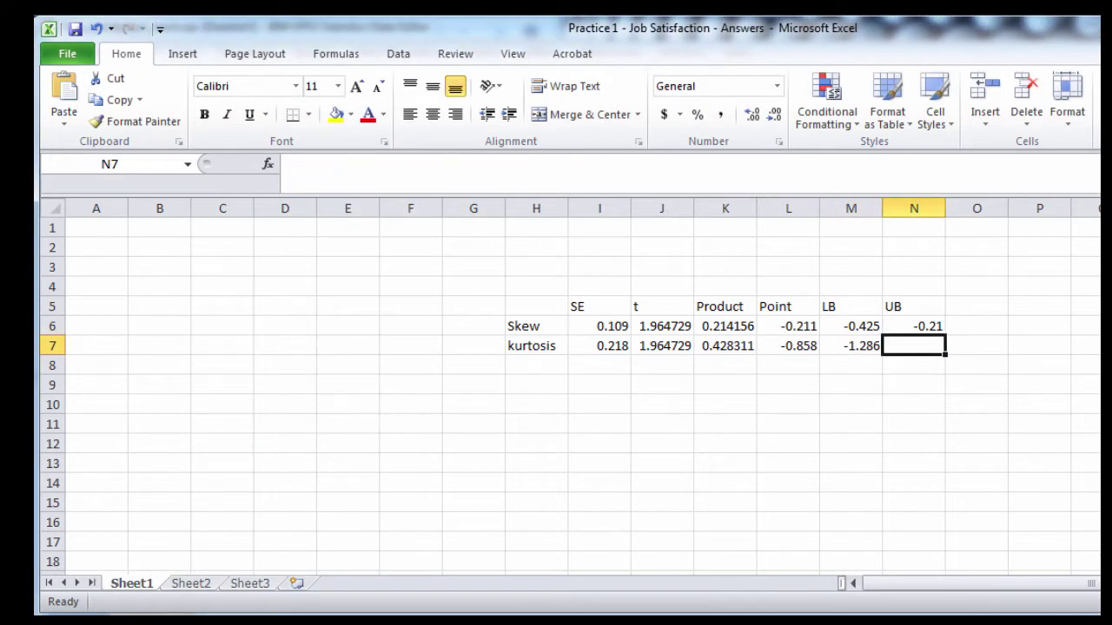
Calculate -0.858 + 0.428 and enter the kurtosis upper bound -0.43 in N7.
key("alt+Tab")
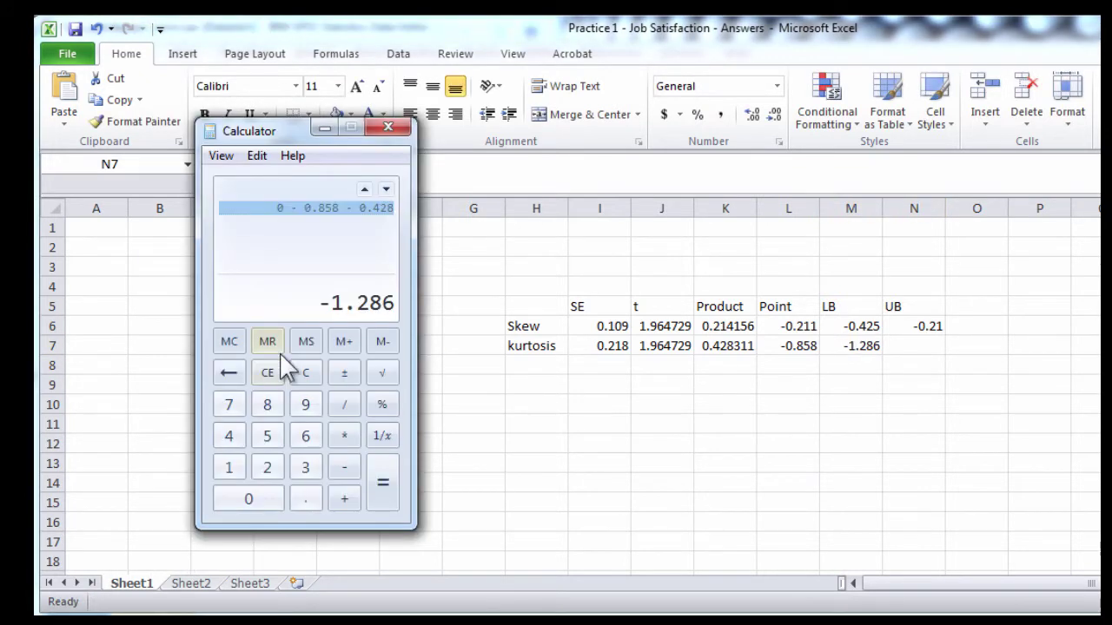
left_click(305, 373)
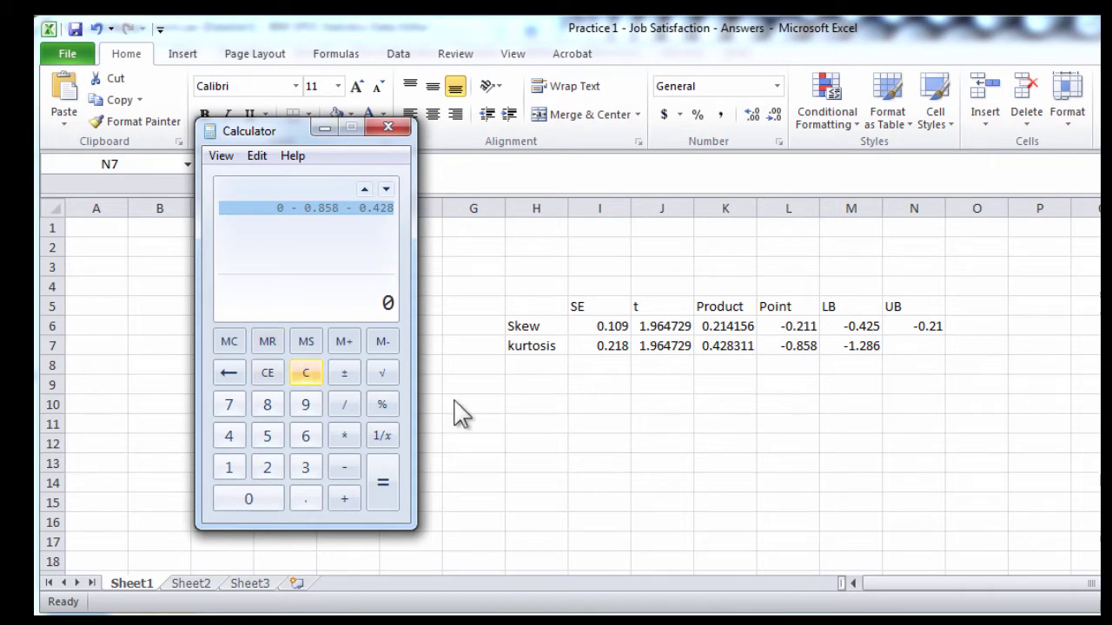
type("-0.858")
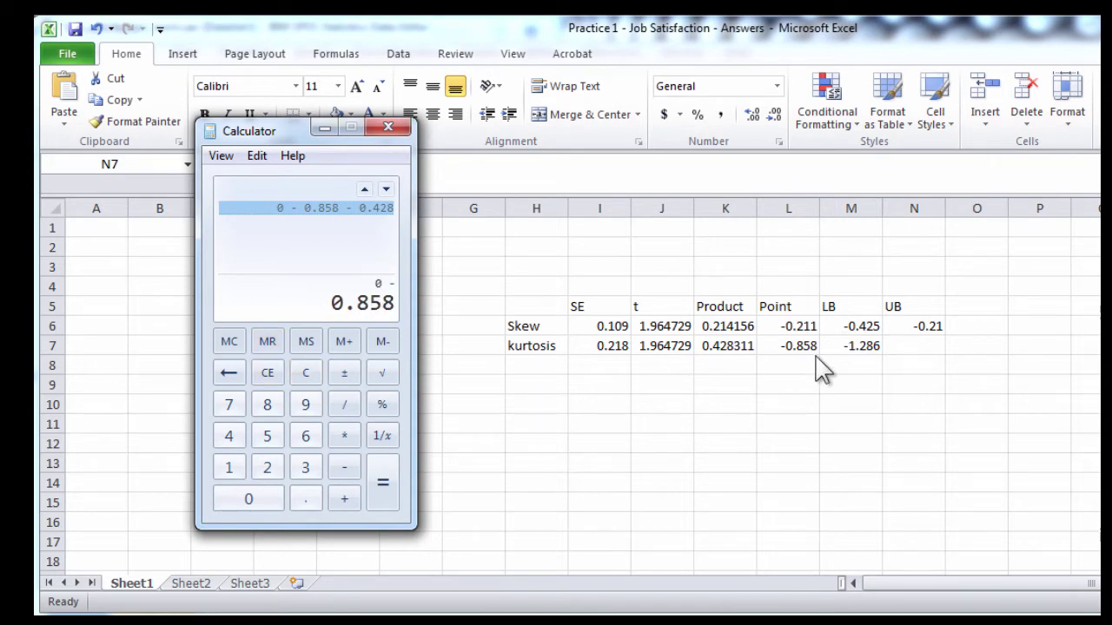
key("plus")
type("0.428")
key("Return")
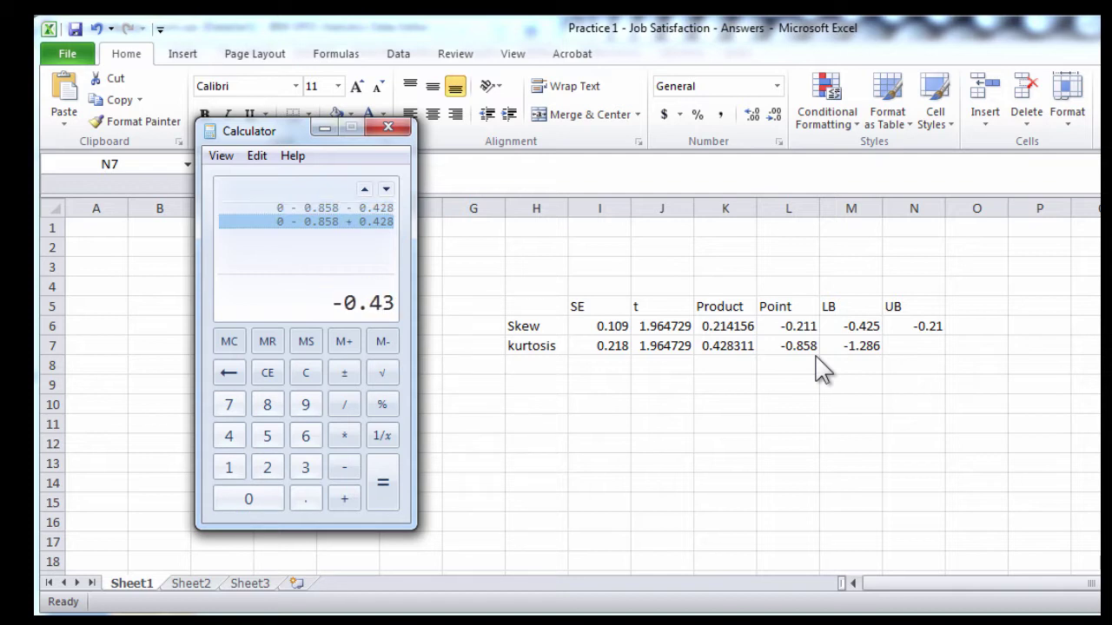
left_click(916, 348)
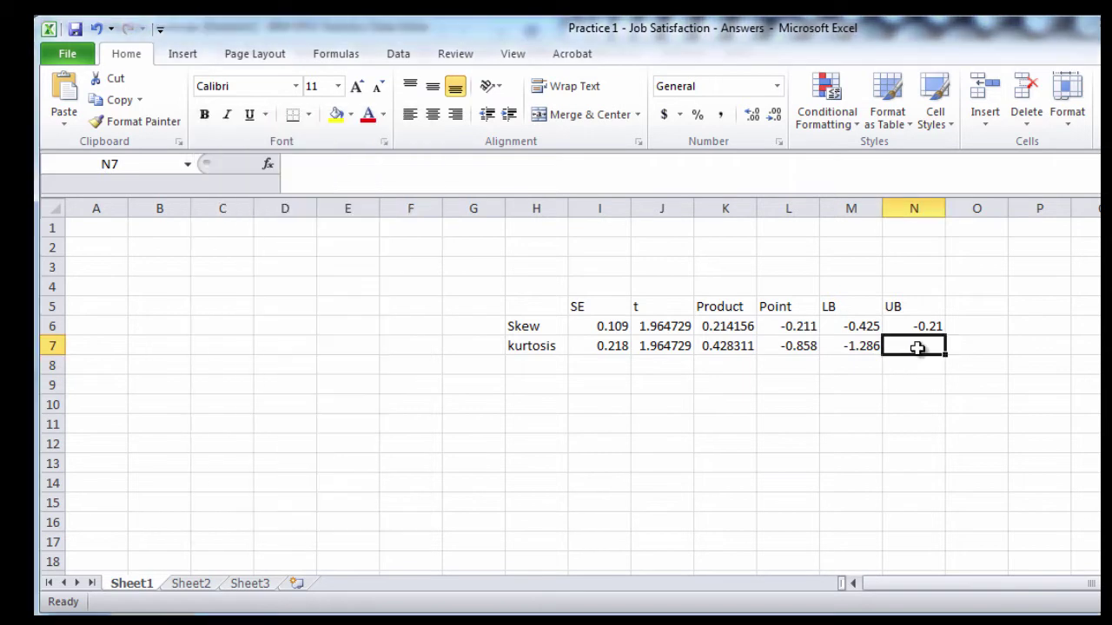
type("-0.43")
key("Return")
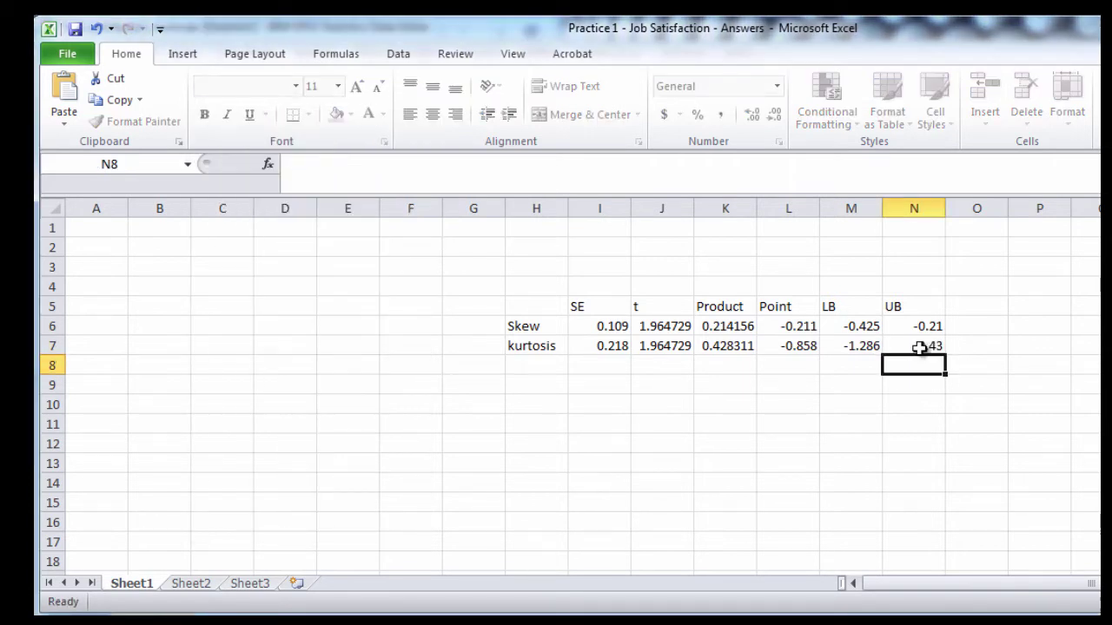
left_click(184, 588)
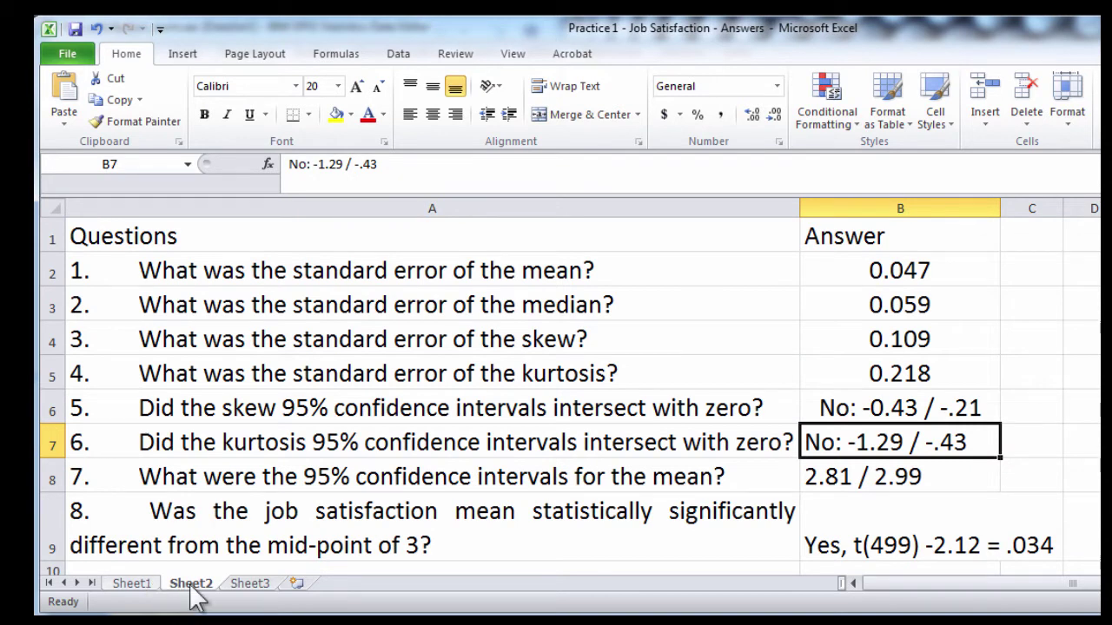
Check the kurtosis row's SE, point and bounds on Sheet1, then bring up SPSS's Descriptives output.
left_click(140, 584)
left_click(858, 346)
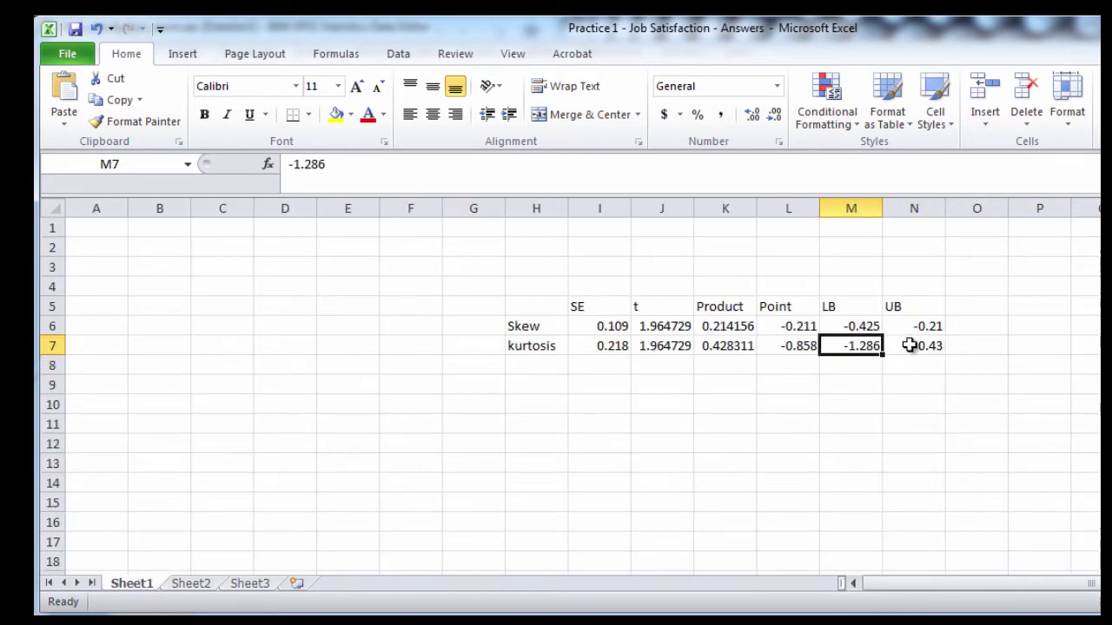
key("Left")
key("Left")
key("Left")
key("Left")
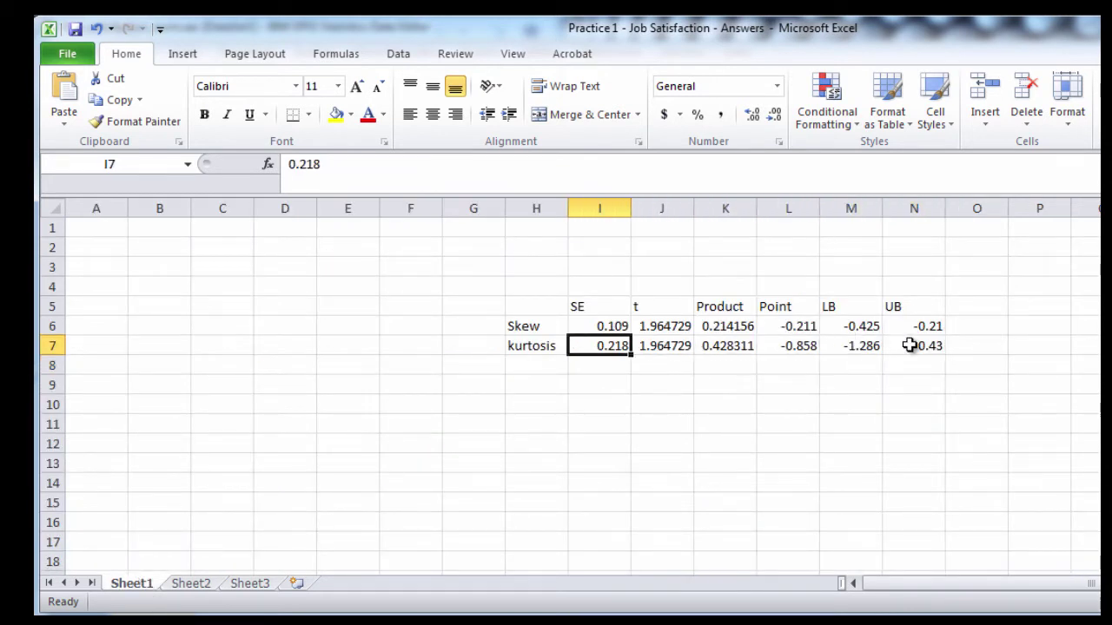
key("Right")
key("Right")
key("Right")
key("Right")
key("Right")
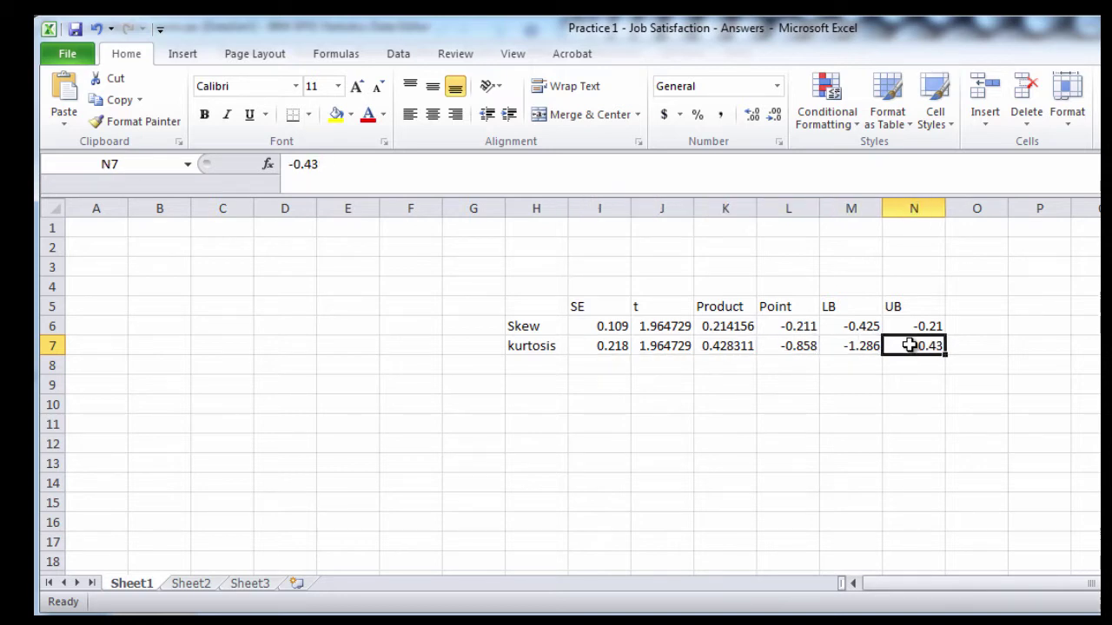
key("Left")
key("Right")
left_click(854, 346)
key("Right")
key("Left")
key("Right")
key("Left")
key("Left")
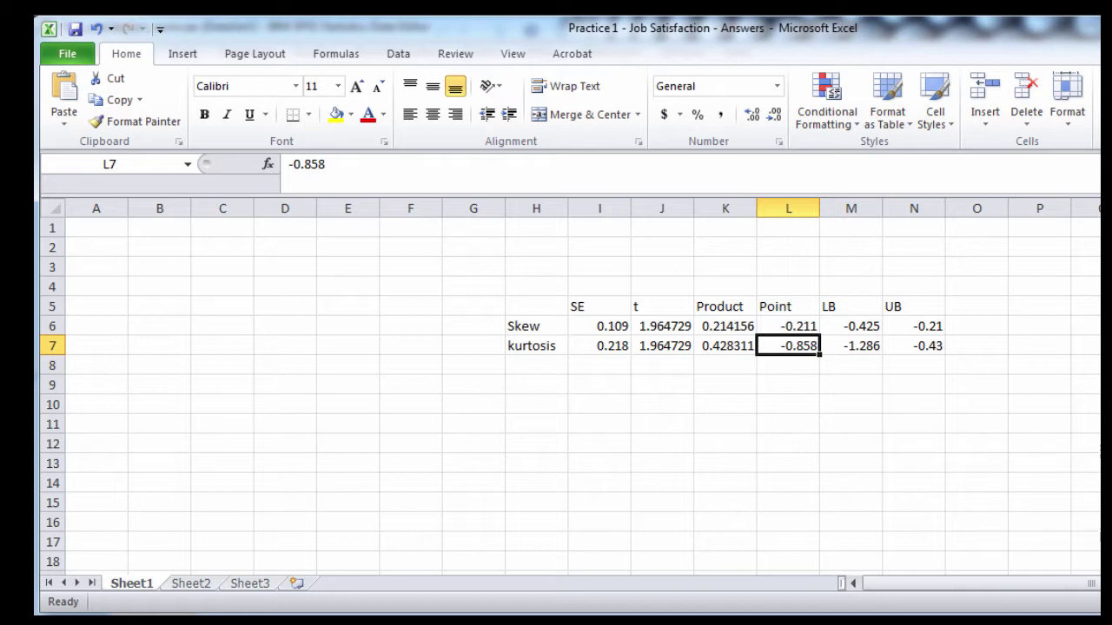
key("alt+Tab")
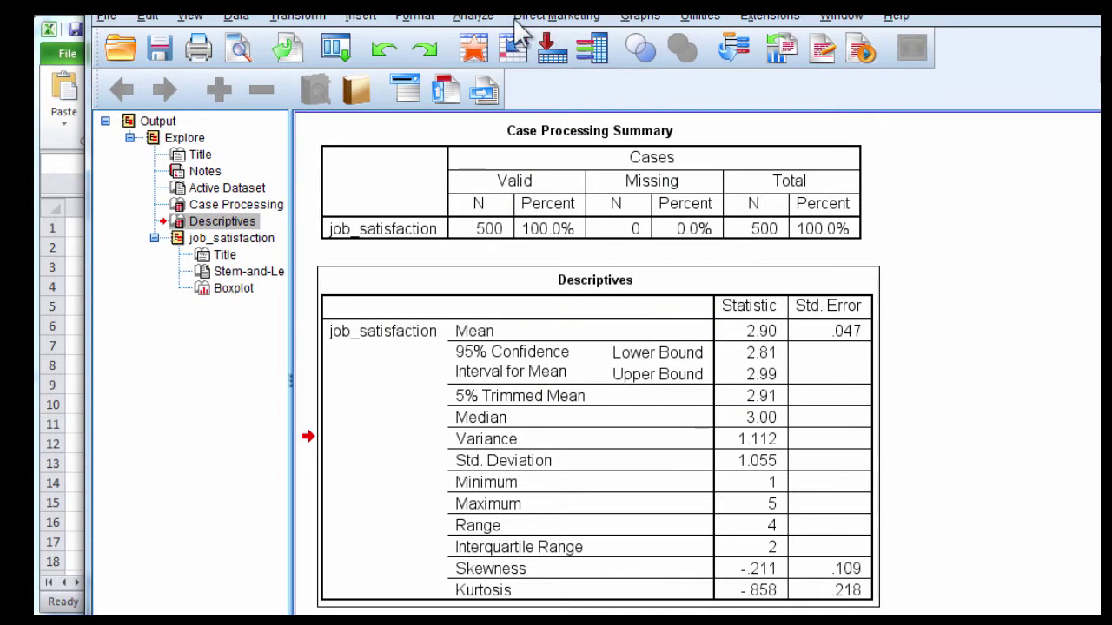
Run Frequencies on job_satisfaction with a histogram chart and frequency tables turned off.
left_click(473, 17)
mouse_move(669, 64)
left_click(737, 69)
left_click(583, 309)
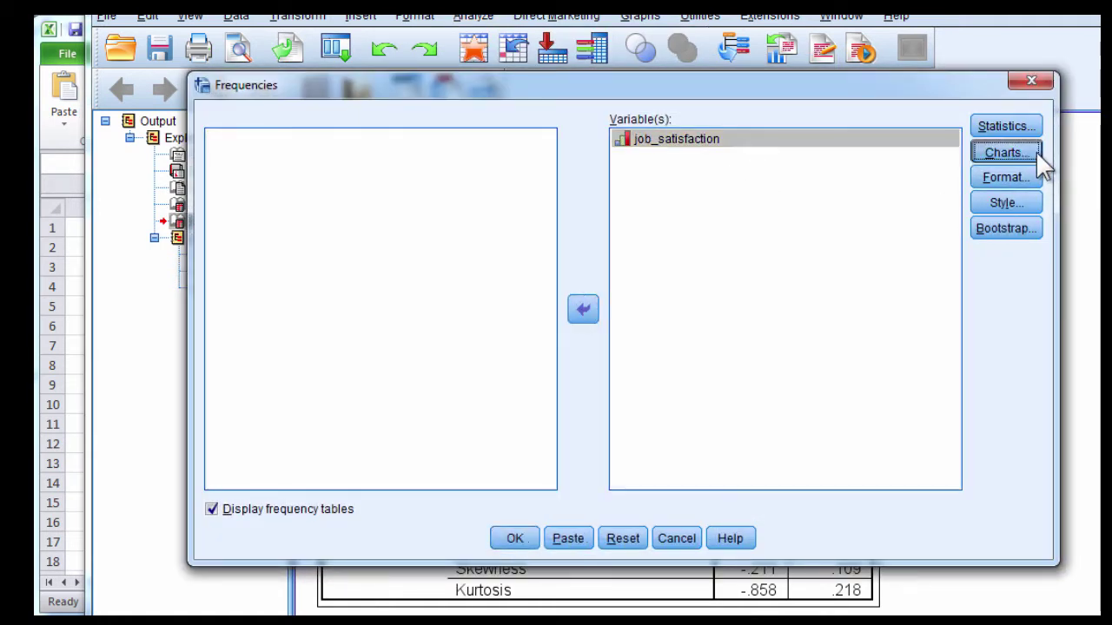
left_click(1008, 153)
left_click(690, 388)
left_click(678, 500)
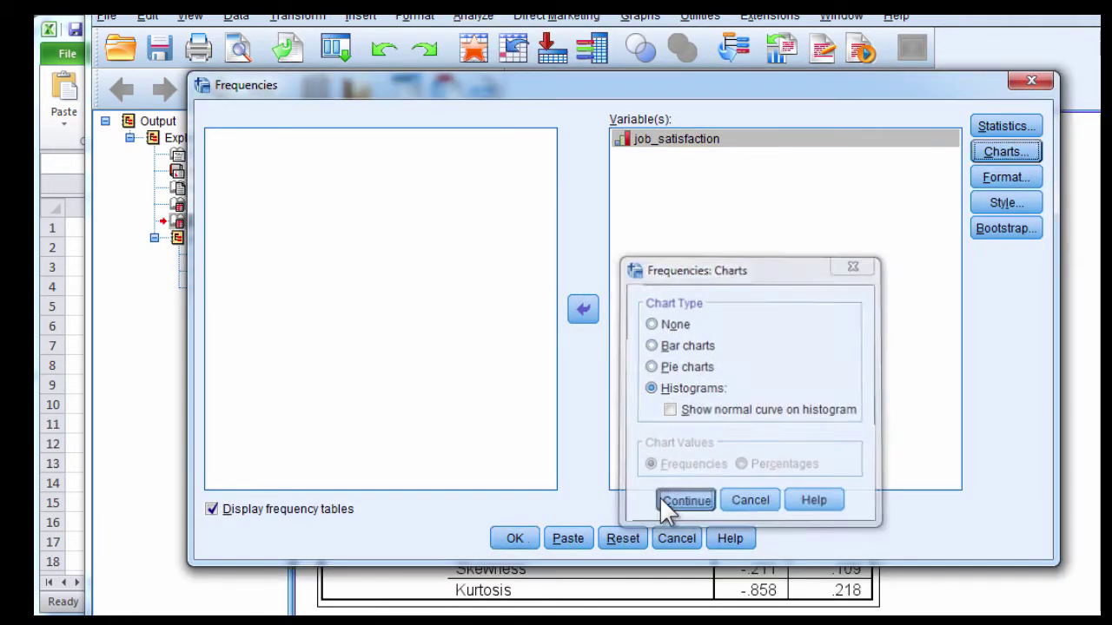
left_click(295, 509)
left_click(519, 539)
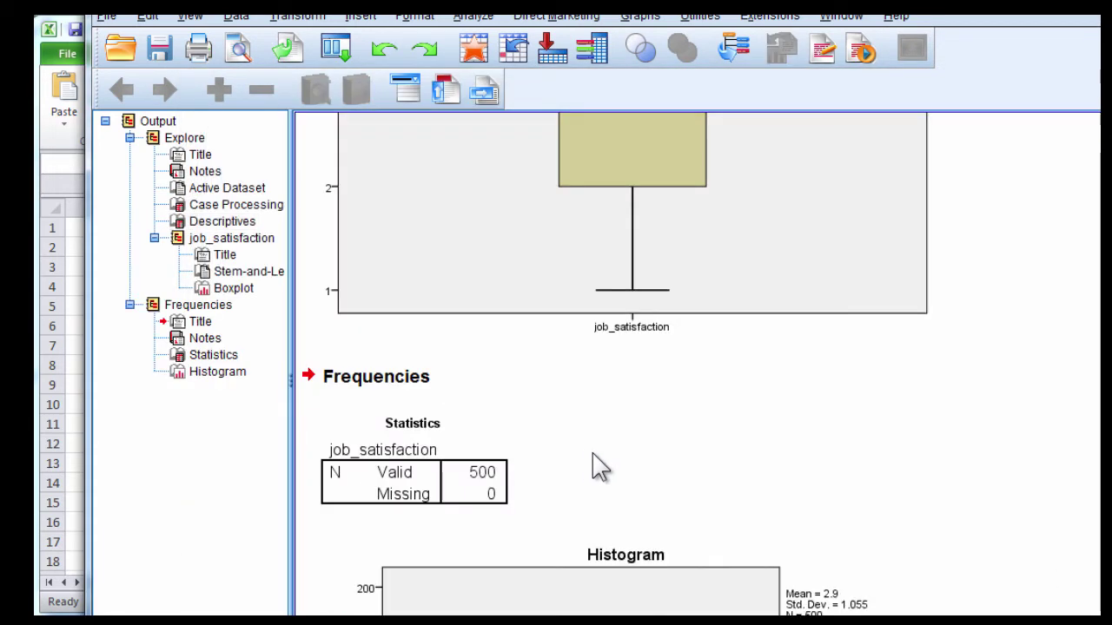
scroll(591, 452, "down", 5)
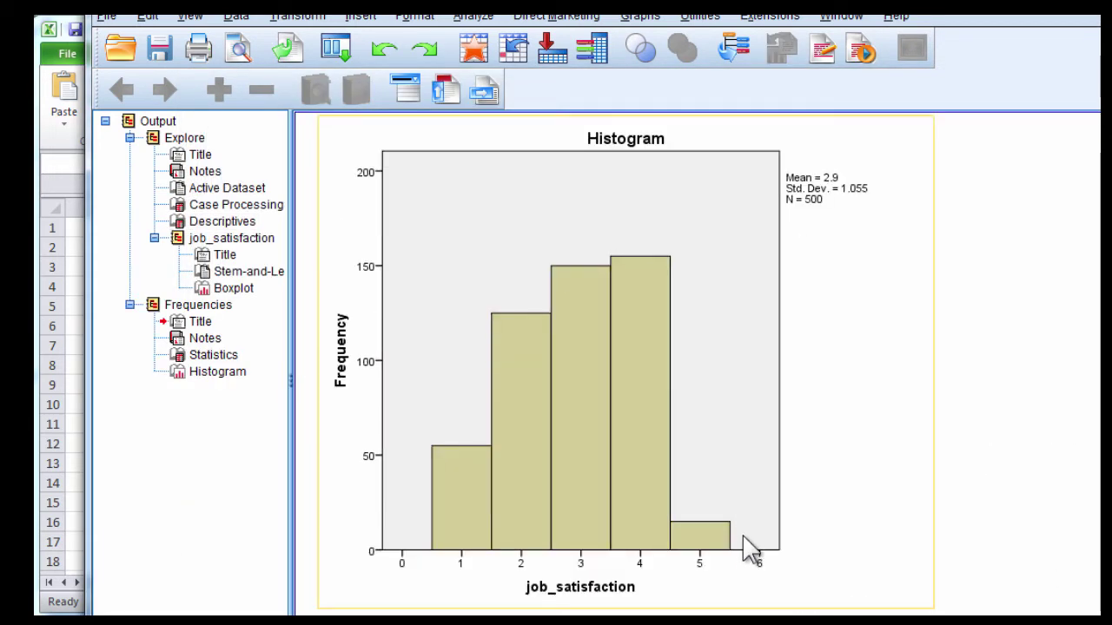
scroll(703, 526, "up", 3)
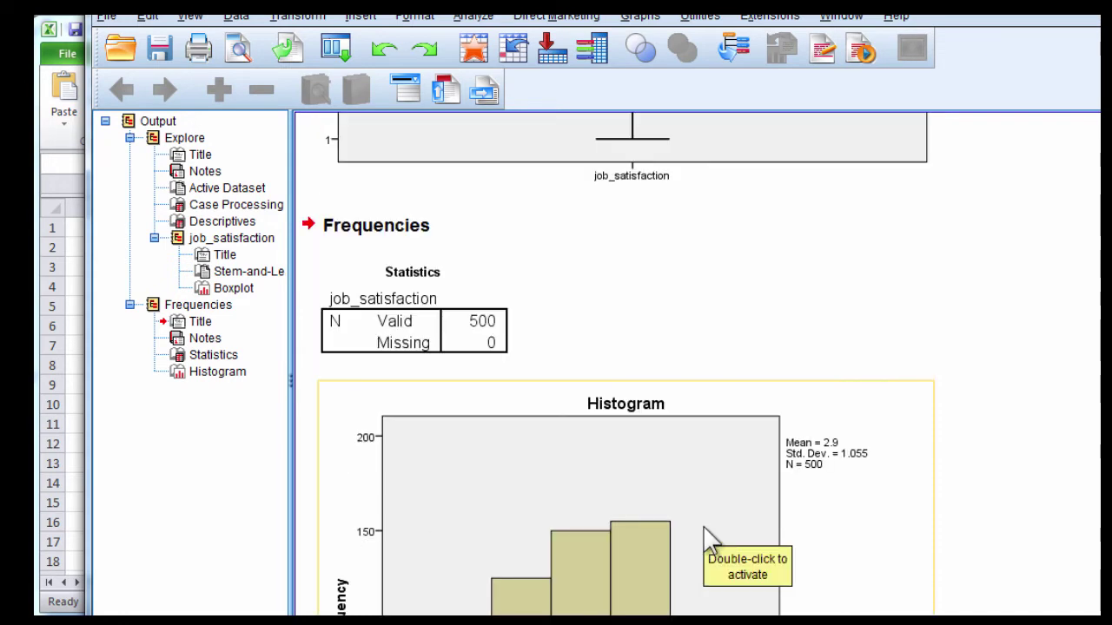
scroll(702, 525, "down", 3)
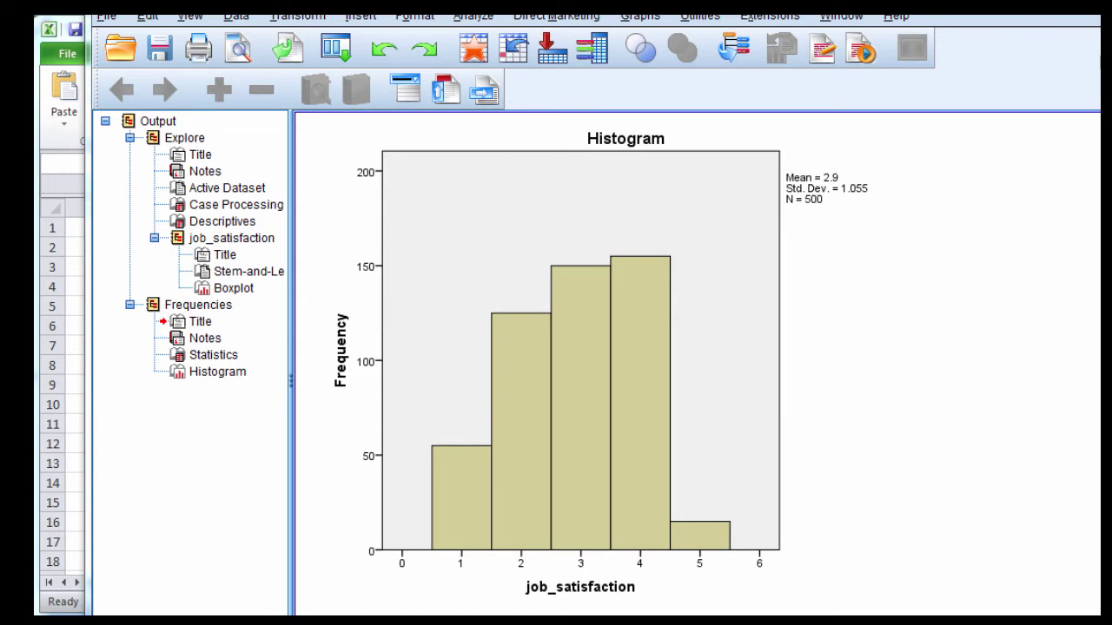
key("alt+Tab")
Inspect job_satisfaction's value labels 1–5, view the histogram, then show its Data View scores.
left_click(605, 146)
left_click(607, 142)
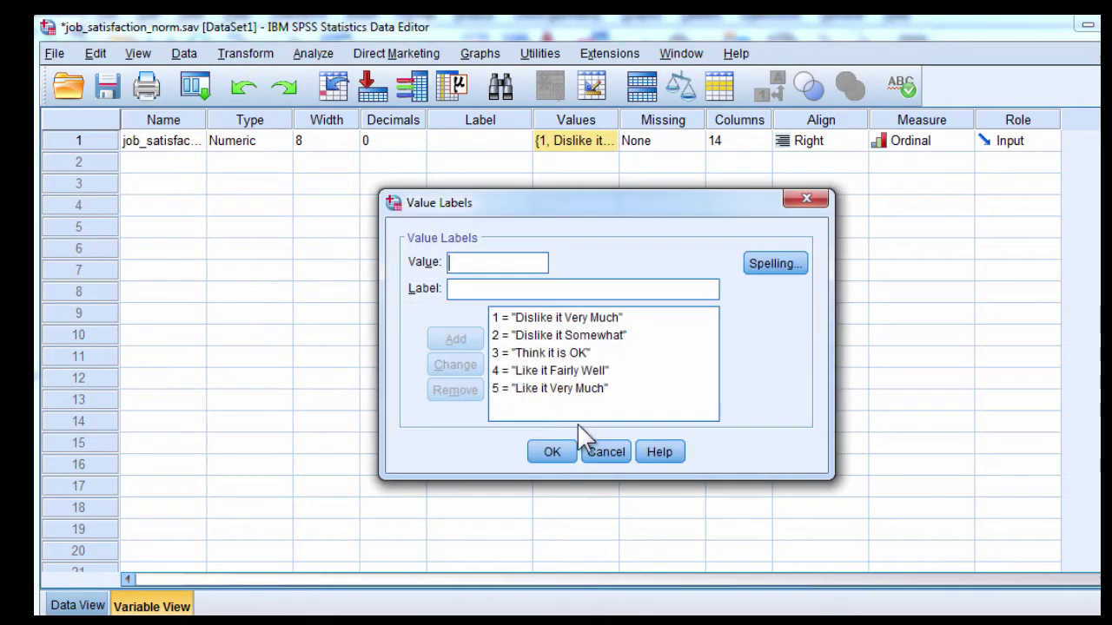
left_click(806, 200)
key("alt+Tab")
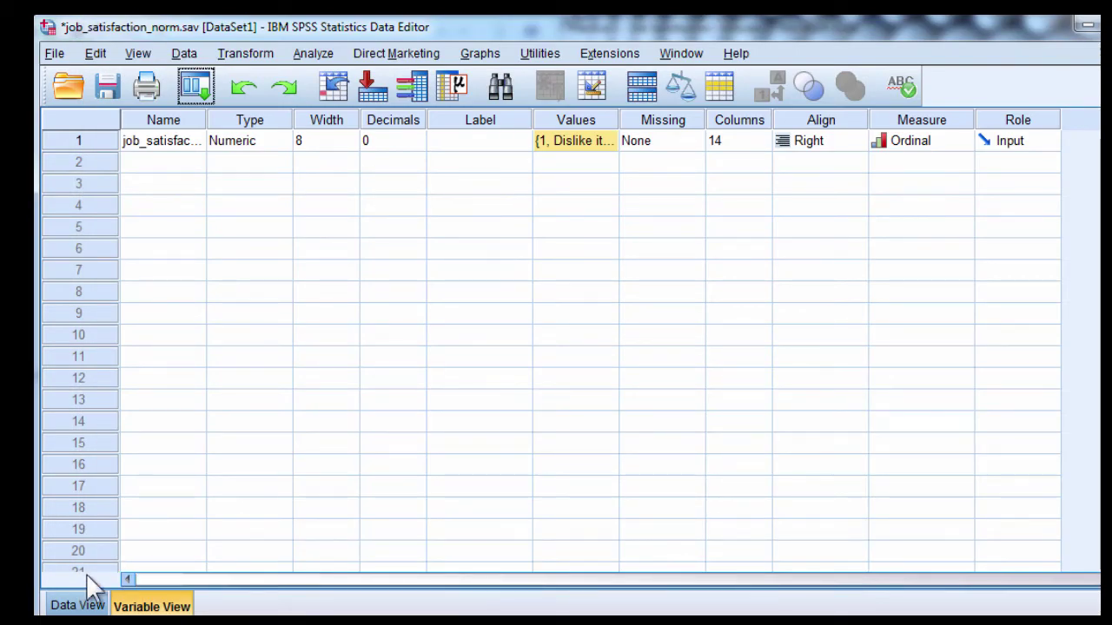
left_click(76, 602)
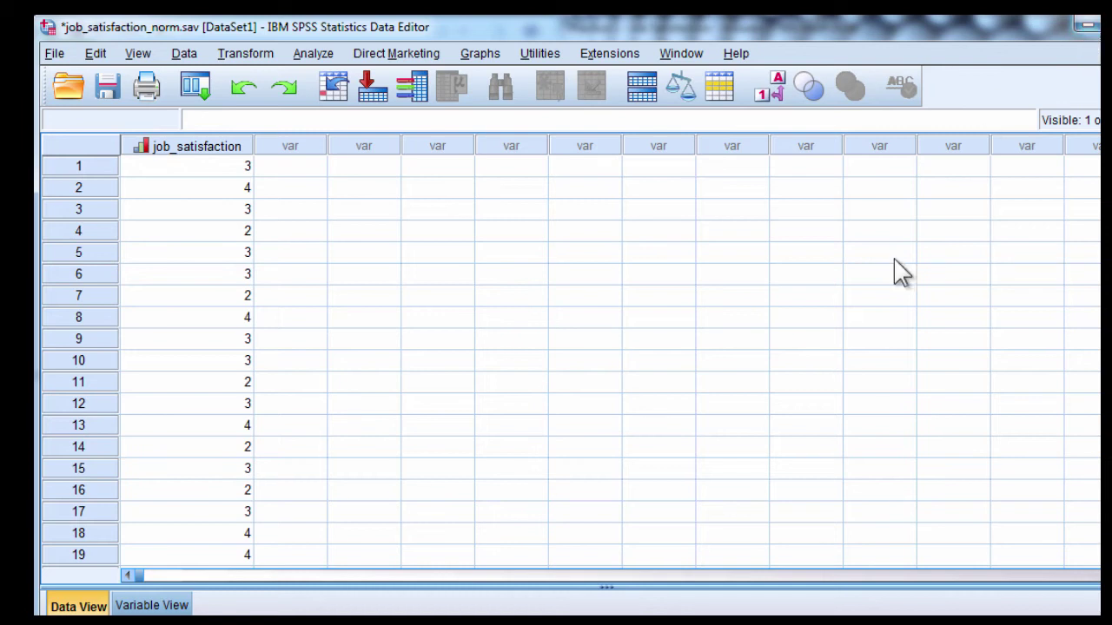
On Excel's Sheet2, review question 7 and its confidence-interval answer 2.81 / 2.99.
key("alt+Tab")
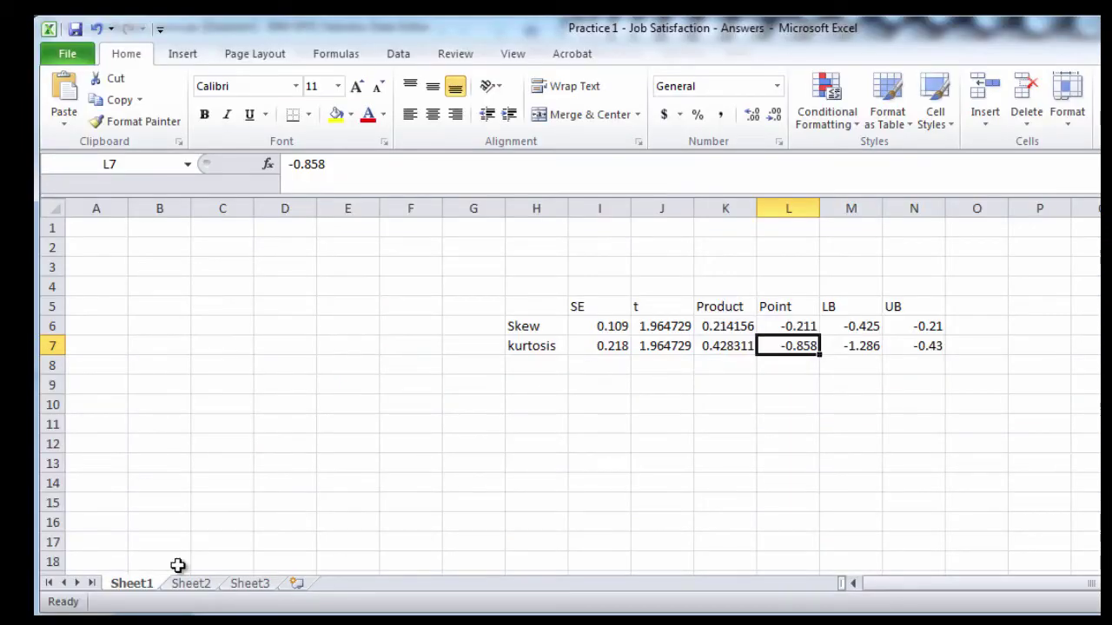
left_click(195, 587)
left_click(988, 469)
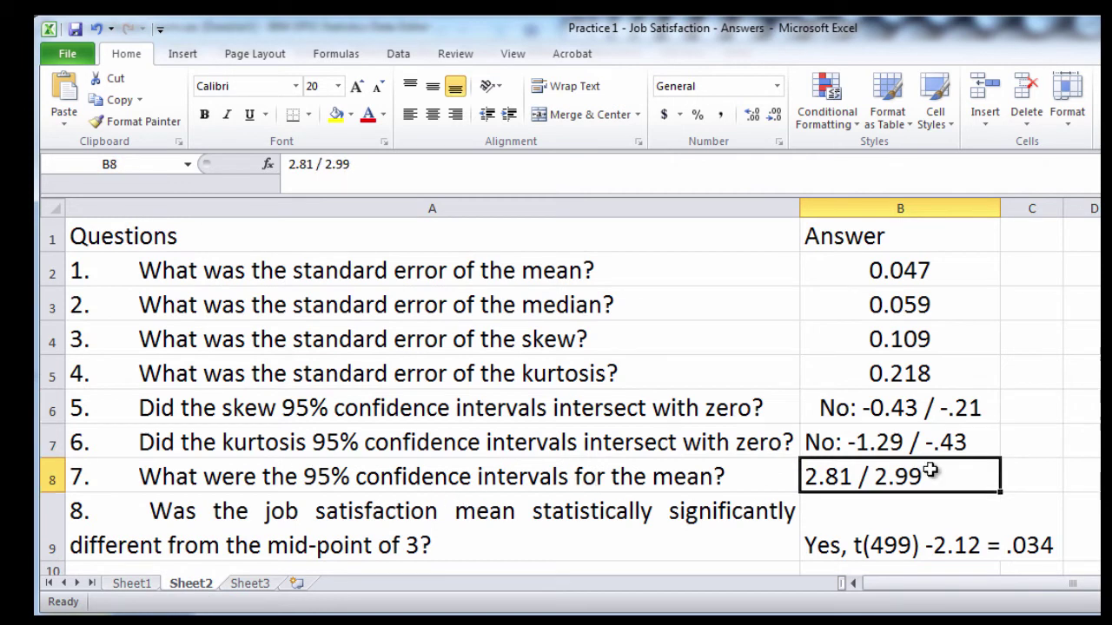
left_click(432, 476)
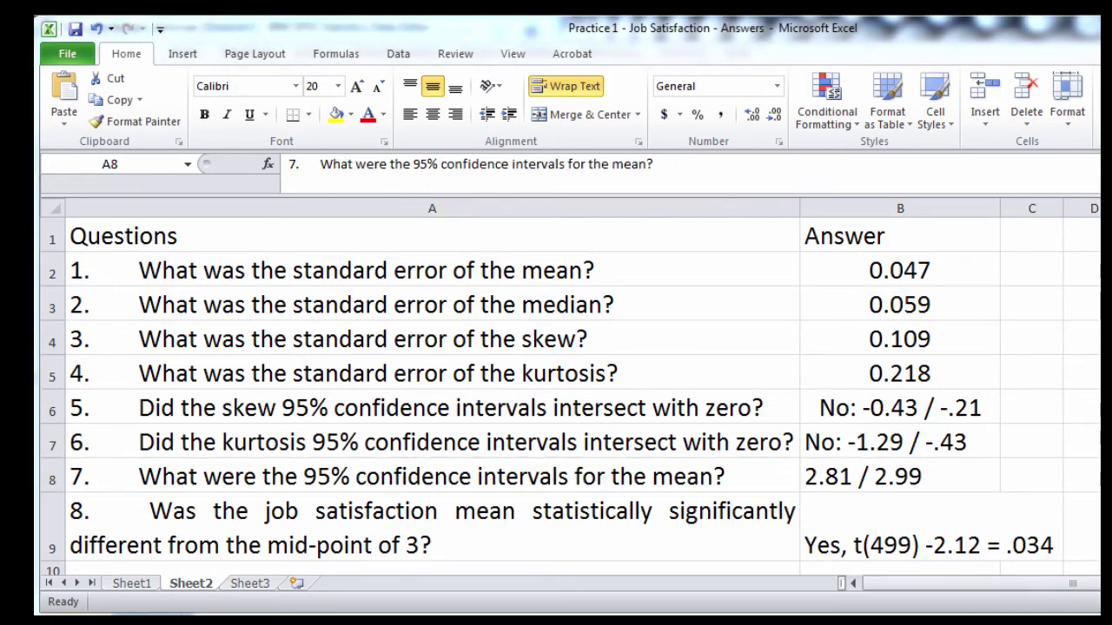
key("alt+Tab")
Scroll to and select the Descriptives table showing the mean's 95% interval 2.81 to 2.99.
scroll(504, 508, "up", 15)
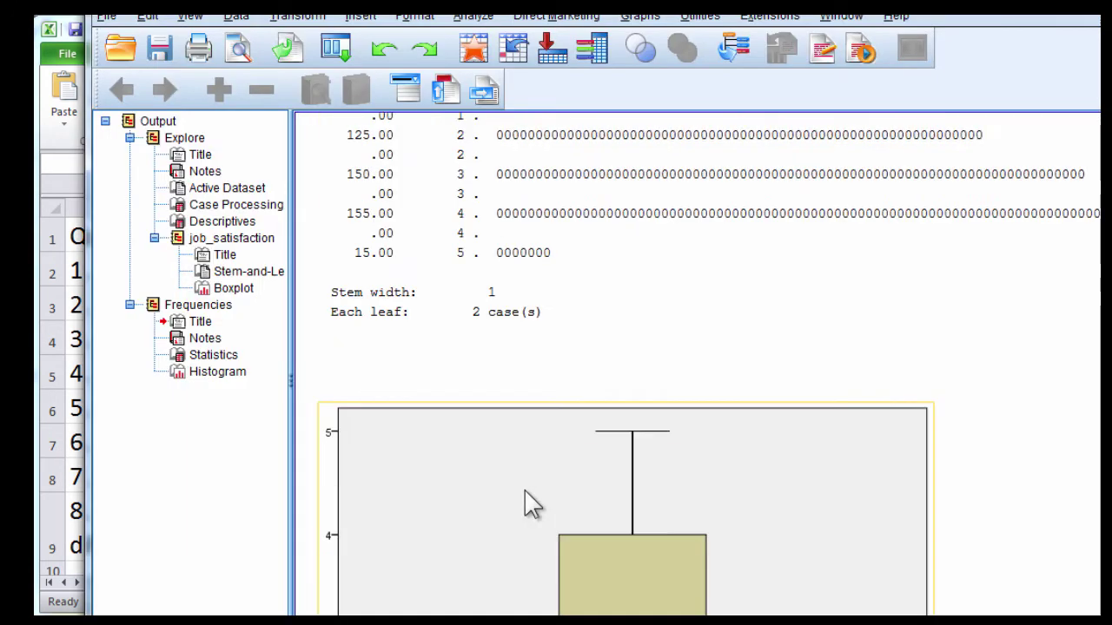
scroll(529, 504, "up", 5)
left_click(529, 496)
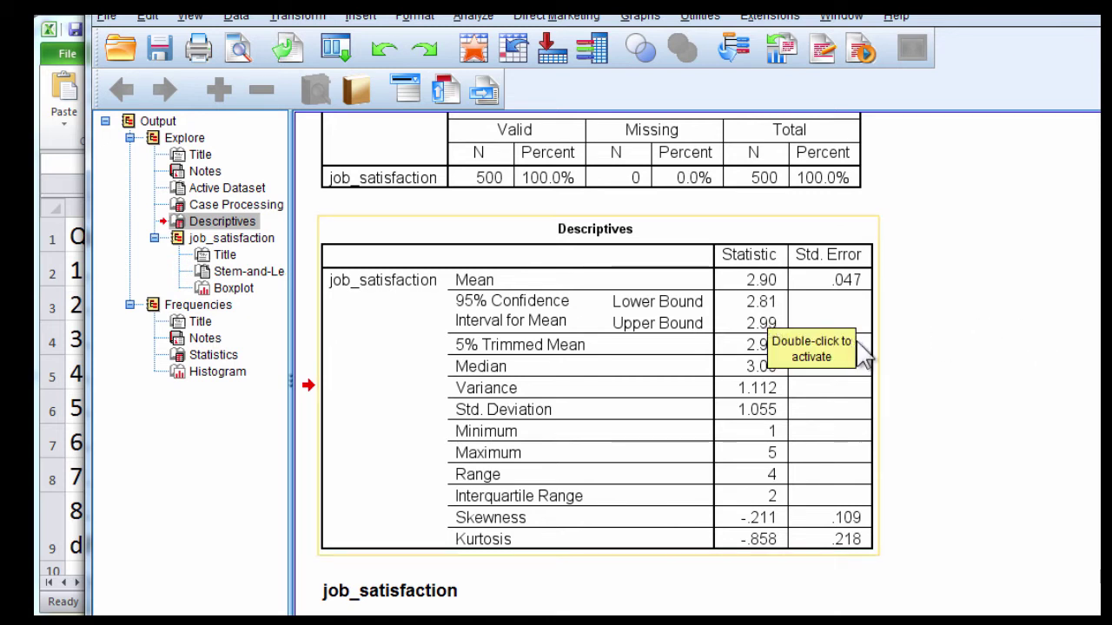
scroll(899, 408, "up", 3)
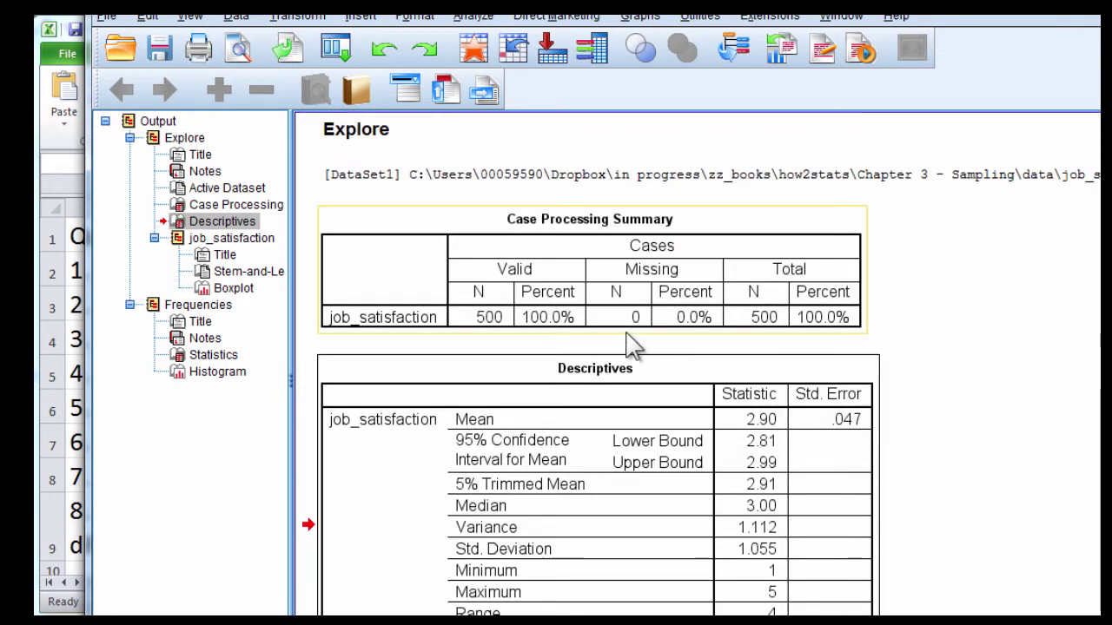
scroll(951, 391, "down", 2)
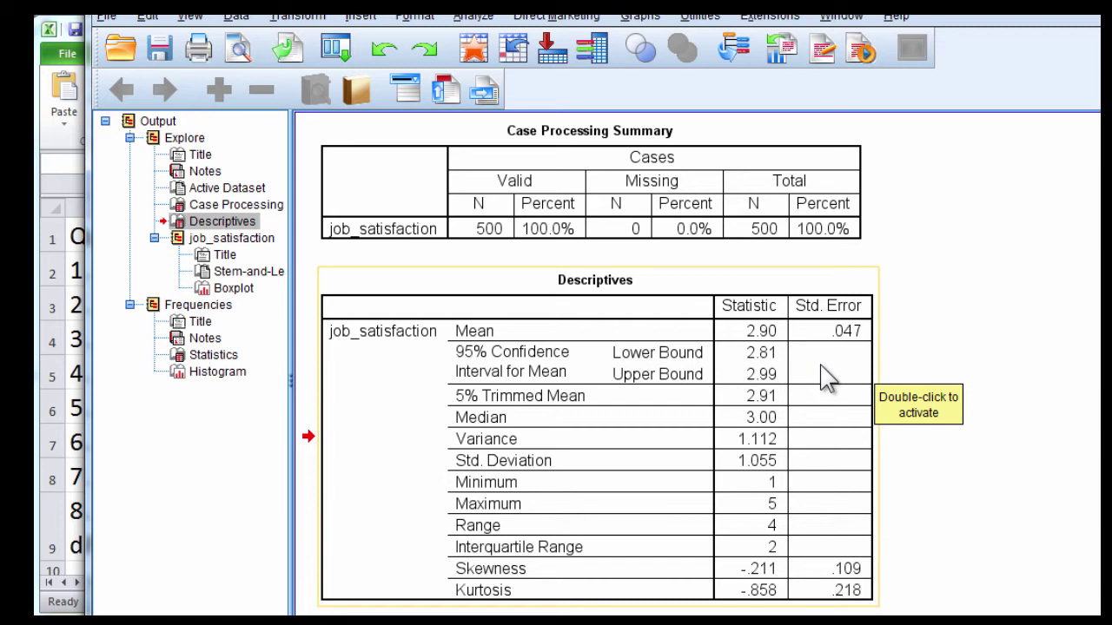
left_click(385, 533)
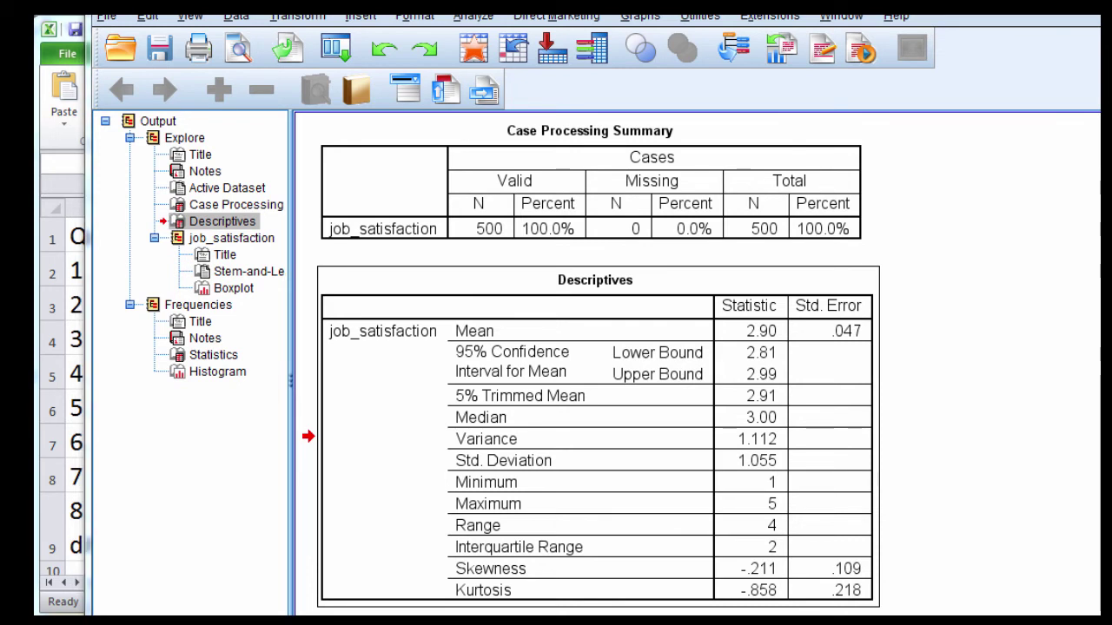
key("alt+Tab")
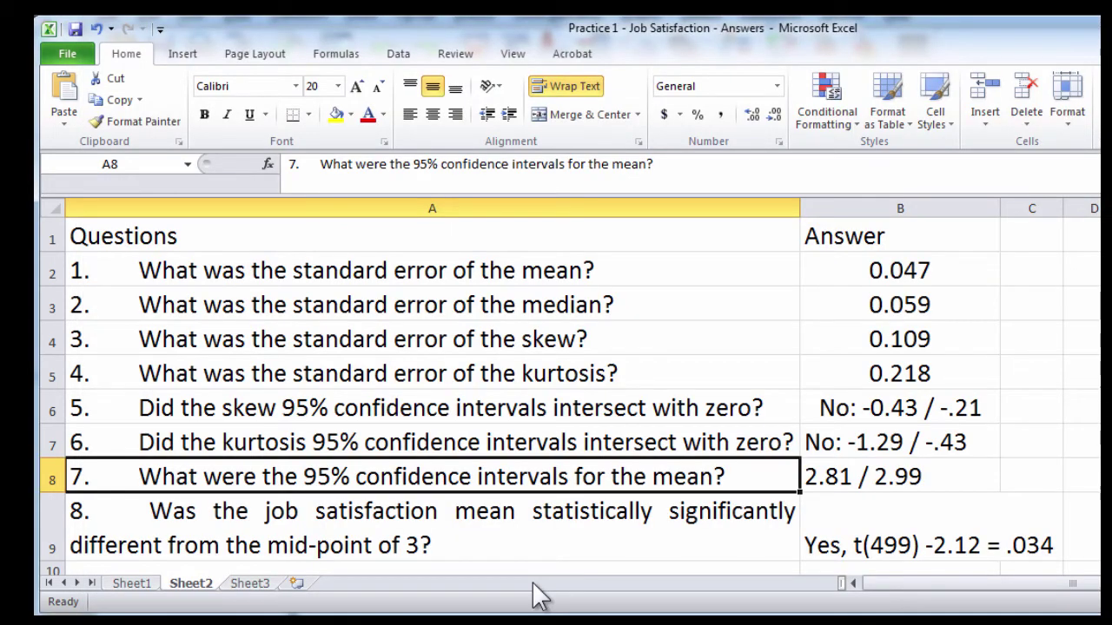
Review question 8 and its answer 'Yes, t(499) -2.12 = .034' in A9 and B9.
key("Down")
scroll(538, 596, "down", 1)
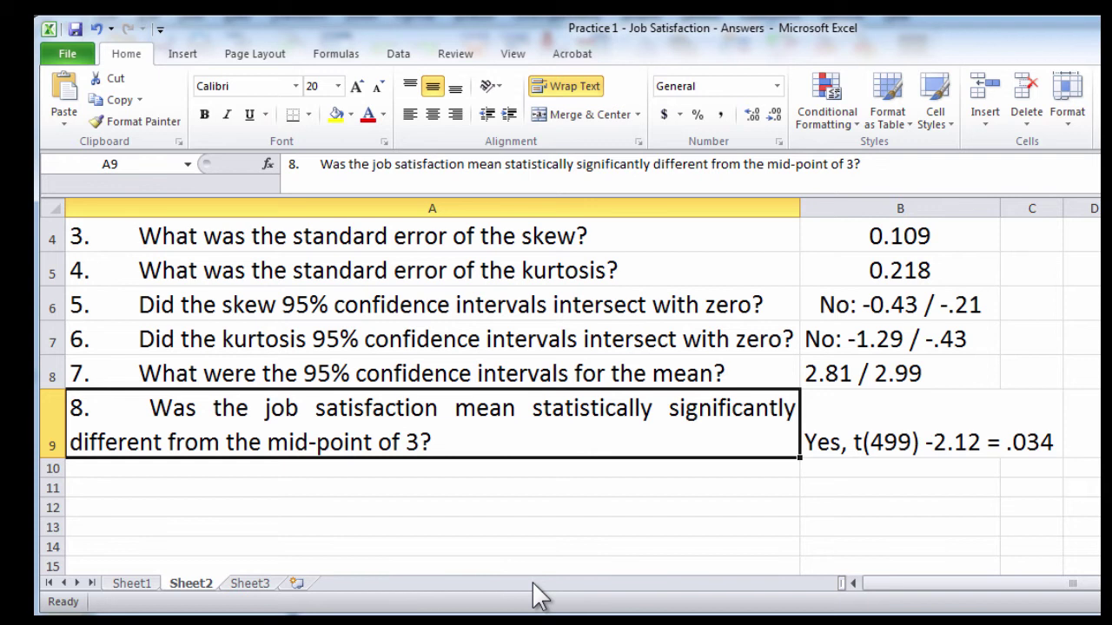
key("Right")
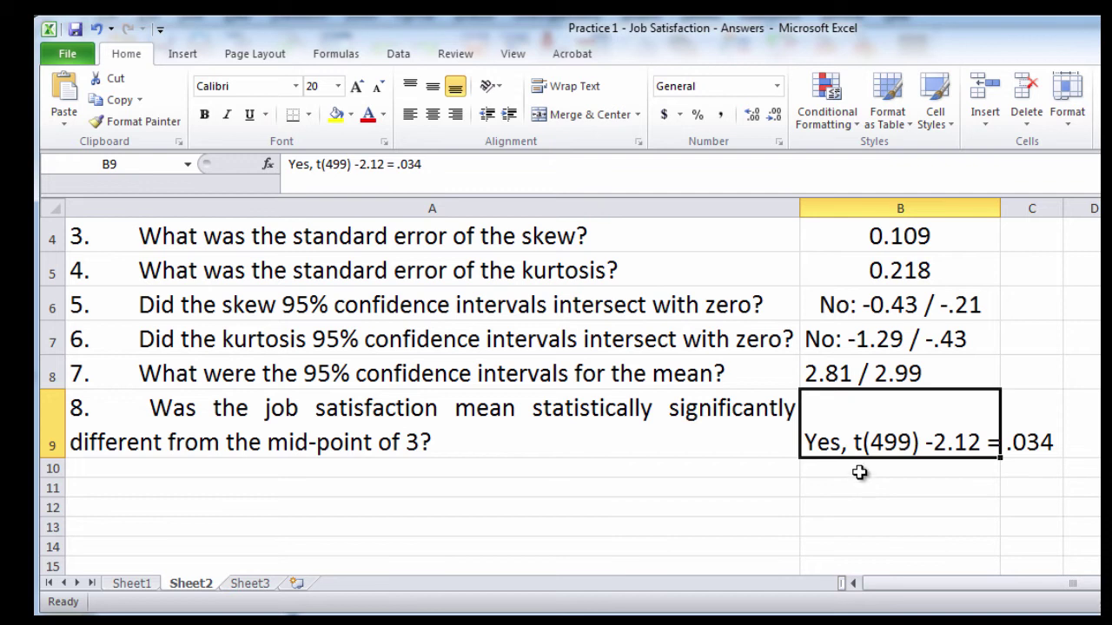
left_click(719, 451)
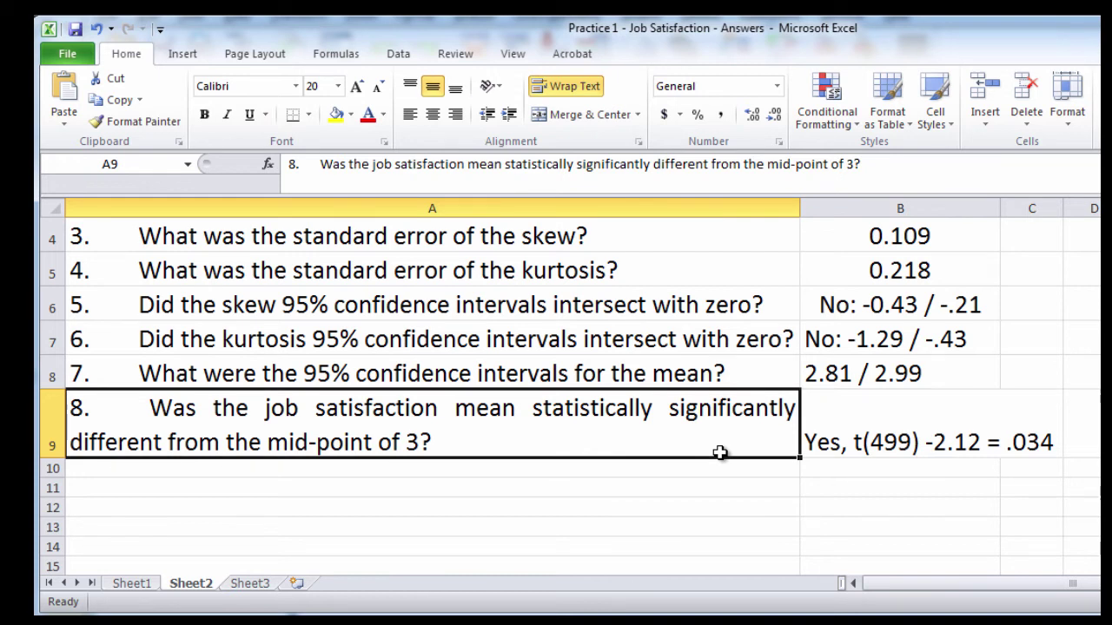
scroll(720, 452, "up", 1)
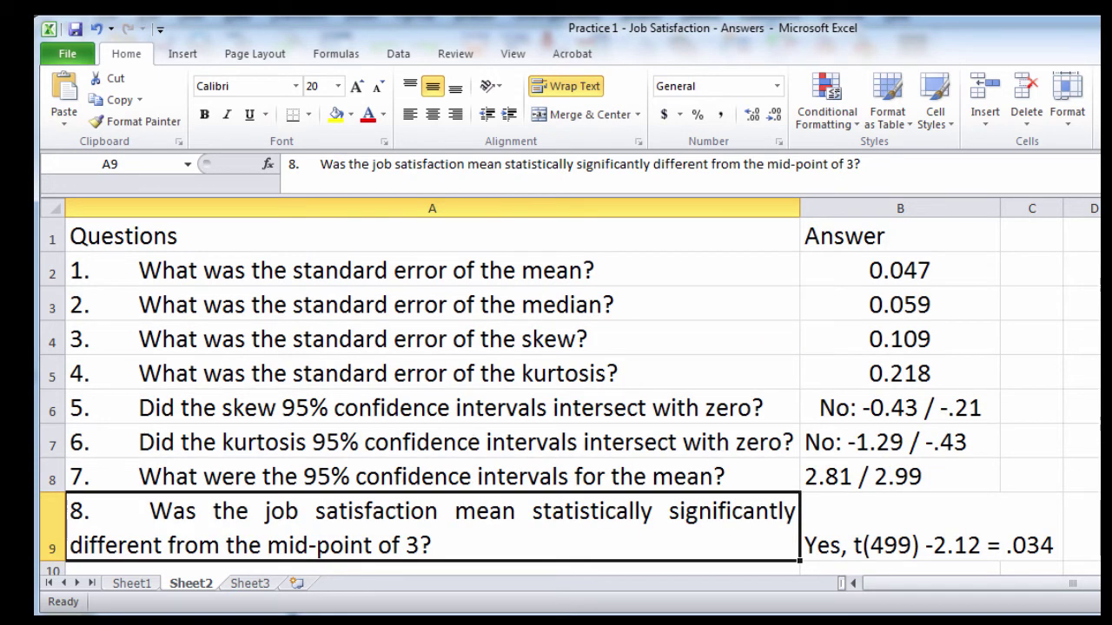
key("alt+Tab")
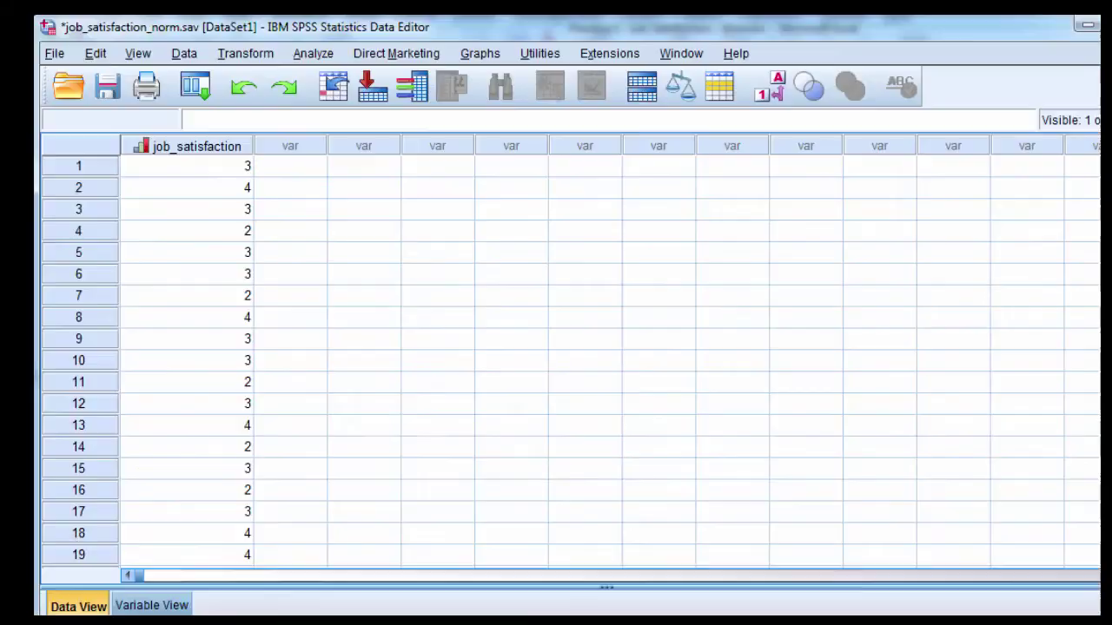
Test job_satisfaction against 3.00 with a one-sample t-test, giving t = -2.120, df 499, Sig. .034.
left_click(319, 52)
mouse_move(436, 149)
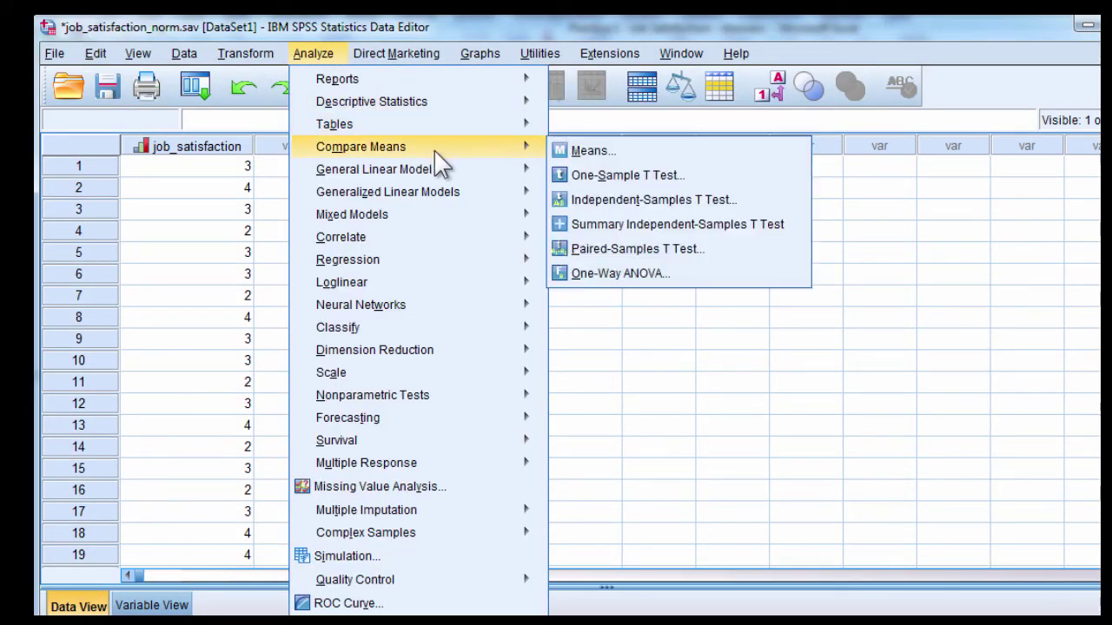
left_click(610, 175)
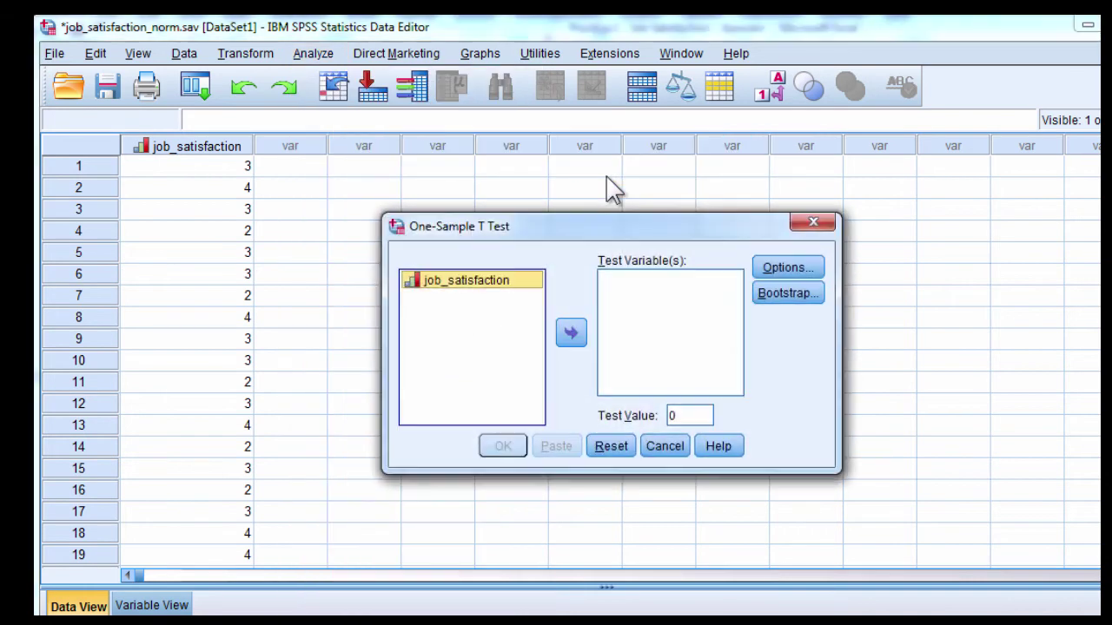
left_click(570, 334)
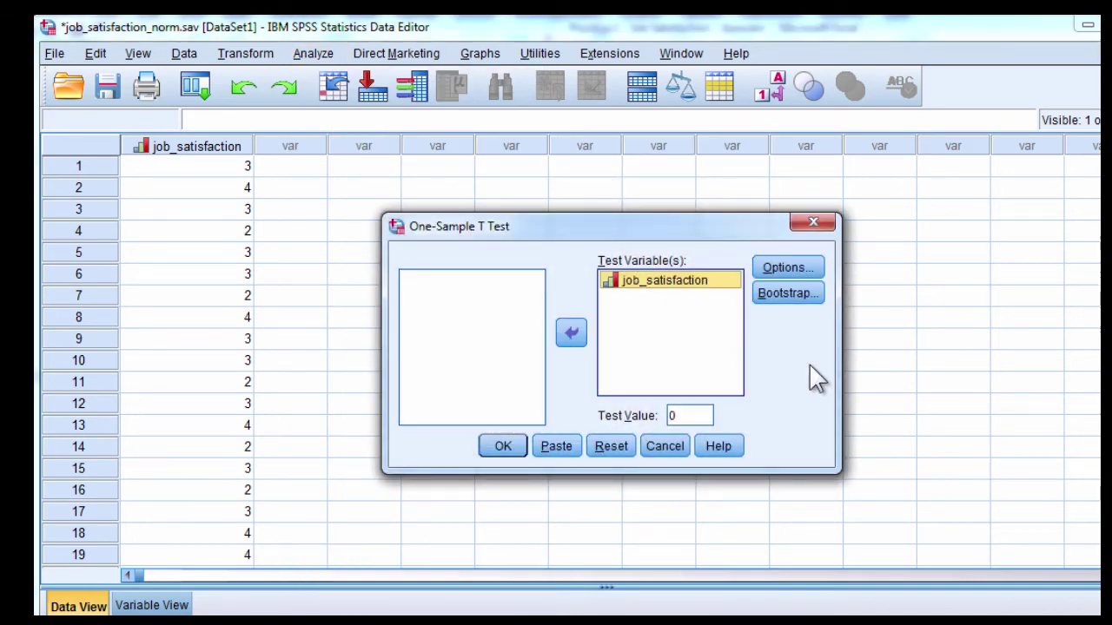
double_click(704, 421)
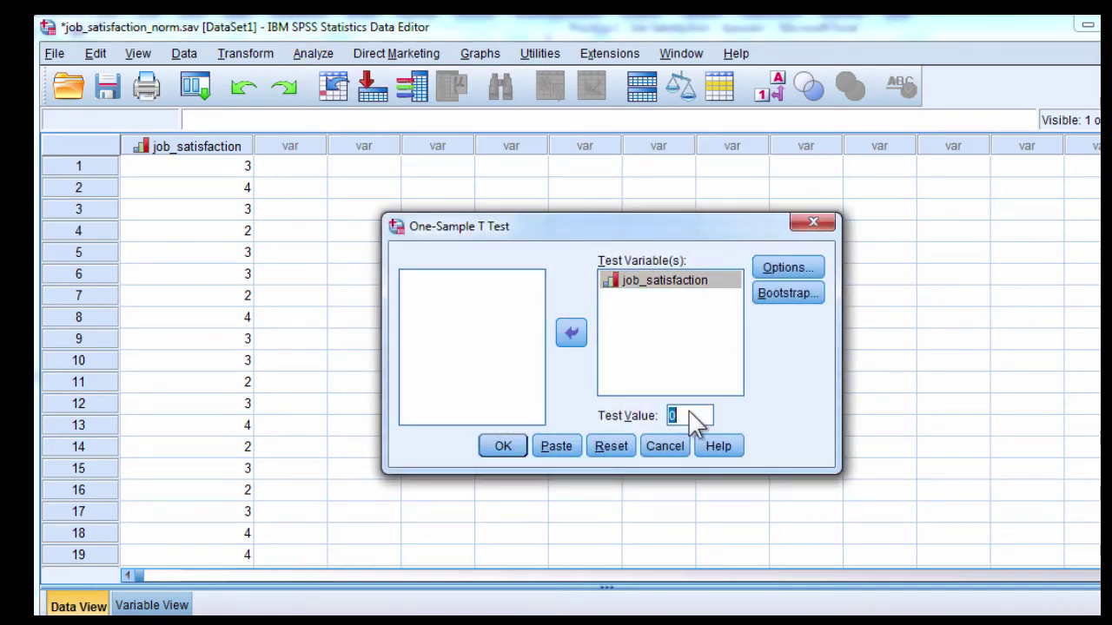
type("3.00")
left_click(506, 444)
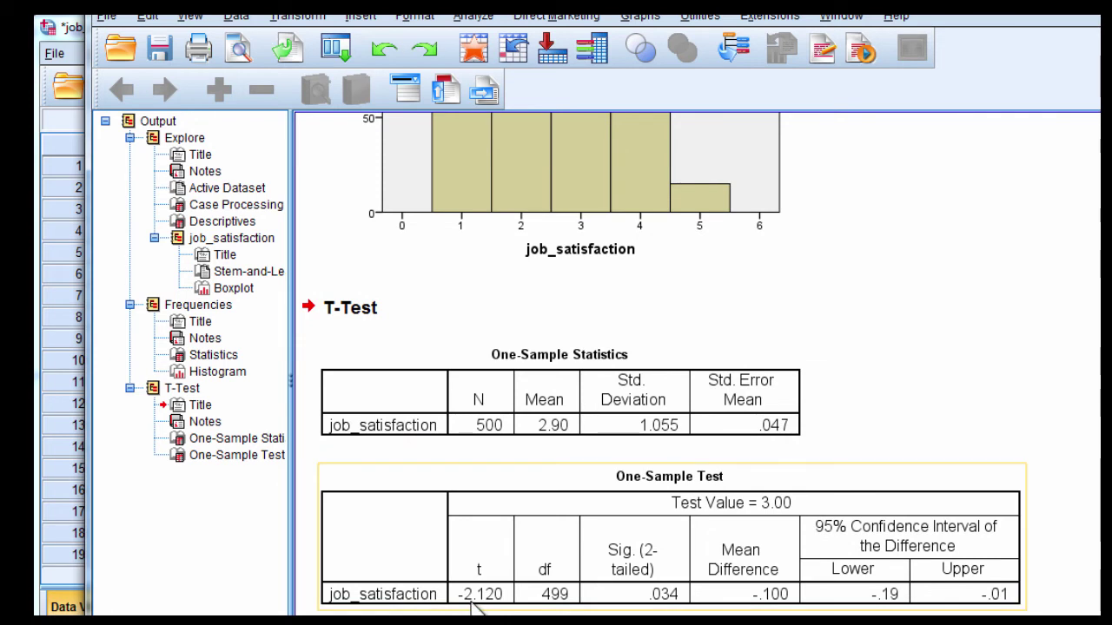
left_click(542, 432)
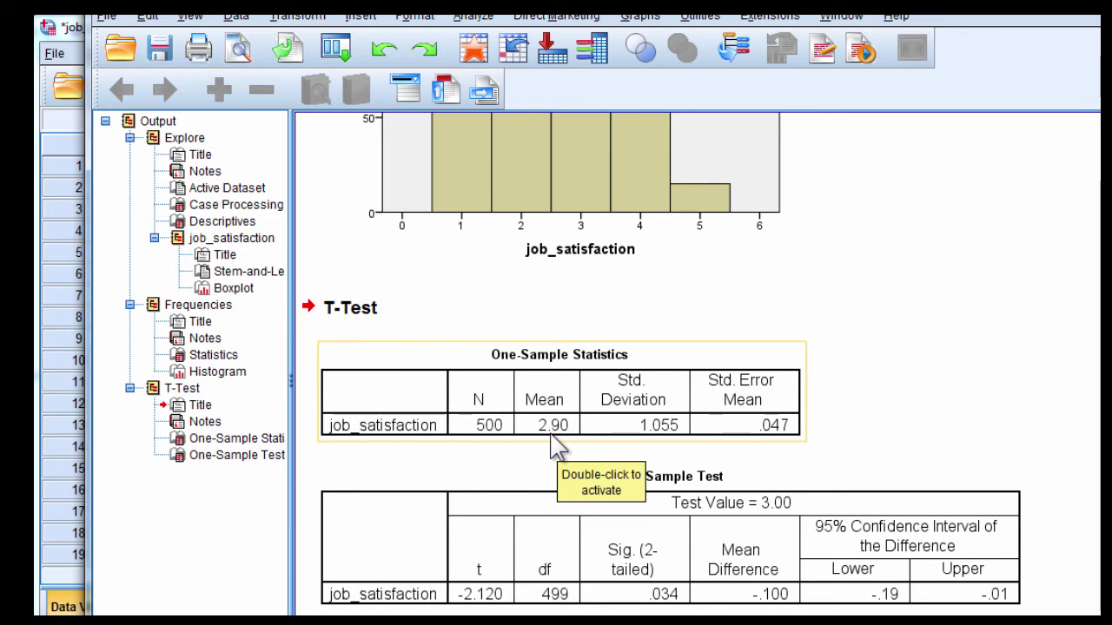
left_click(608, 497)
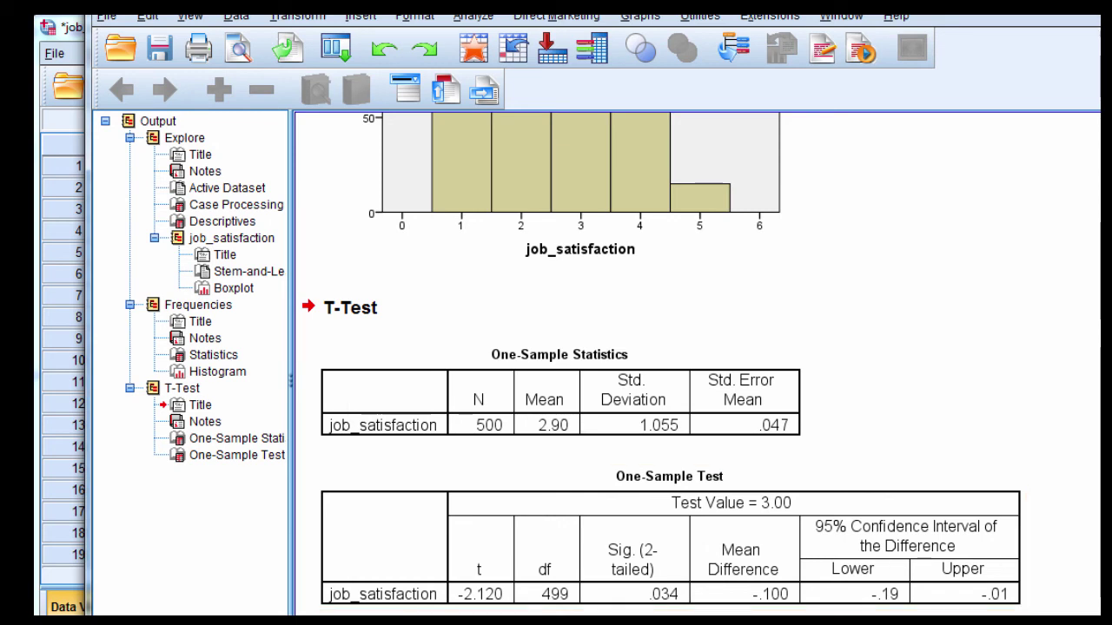
Back in the Excel answer sheet, review question 5's skew interval answer and question 7's answer.
key("alt+Tab")
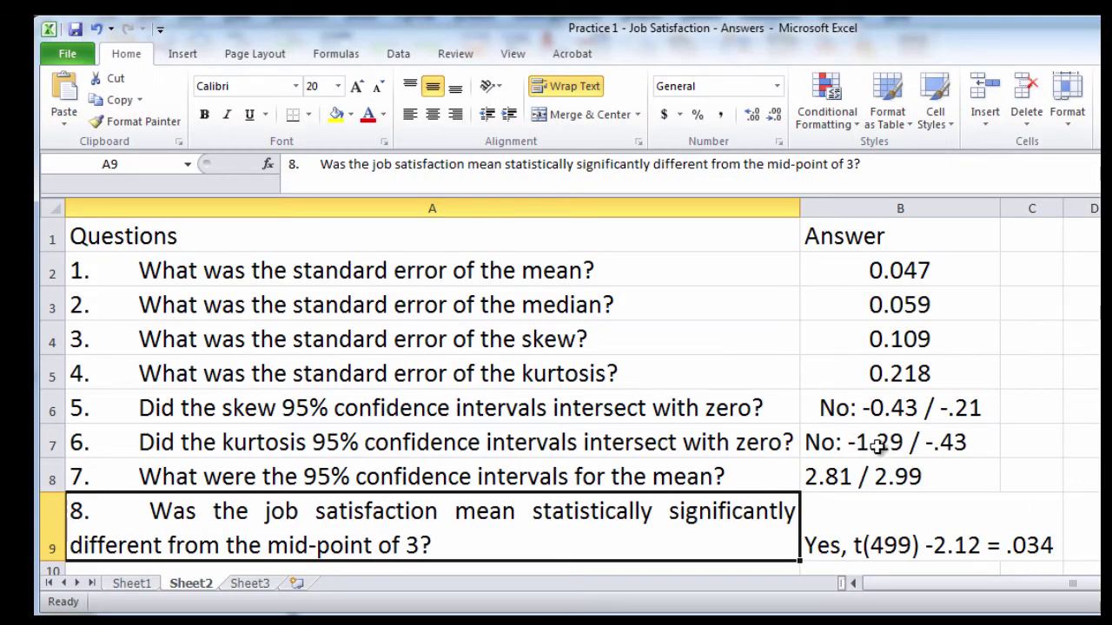
left_click(899, 421)
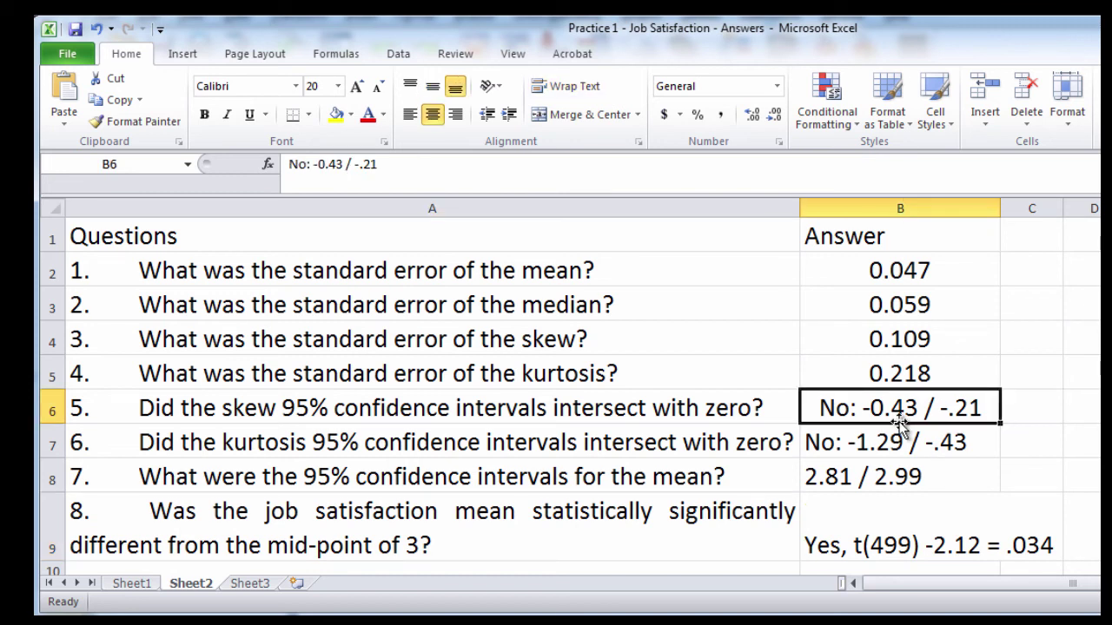
key("Down")
key("Down")
key("Down")
key("Down")
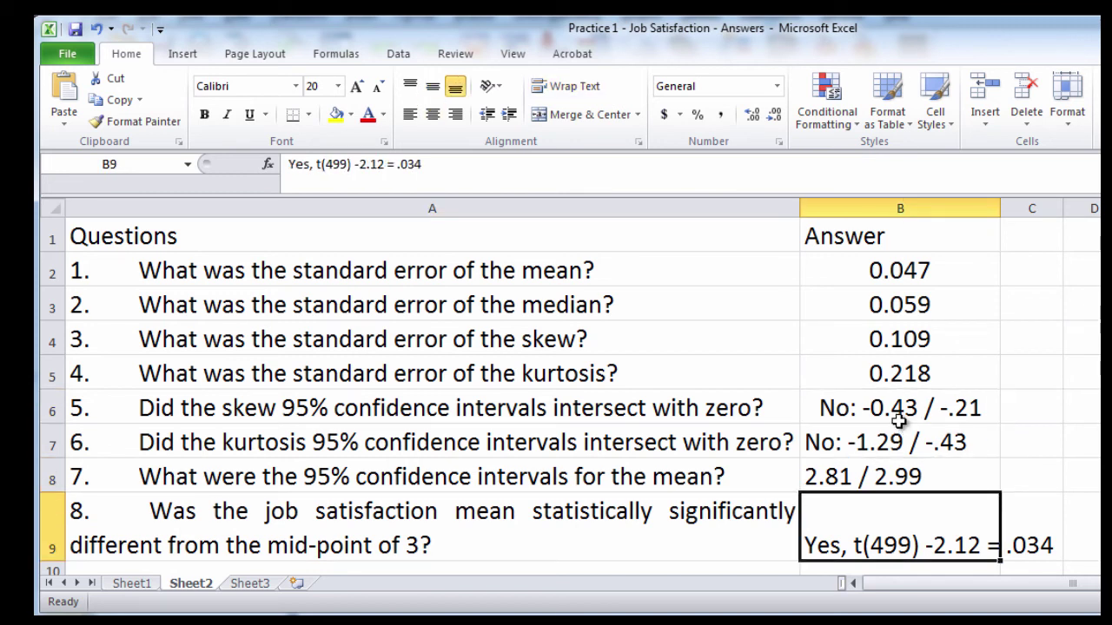
key("Up")
key("Up")
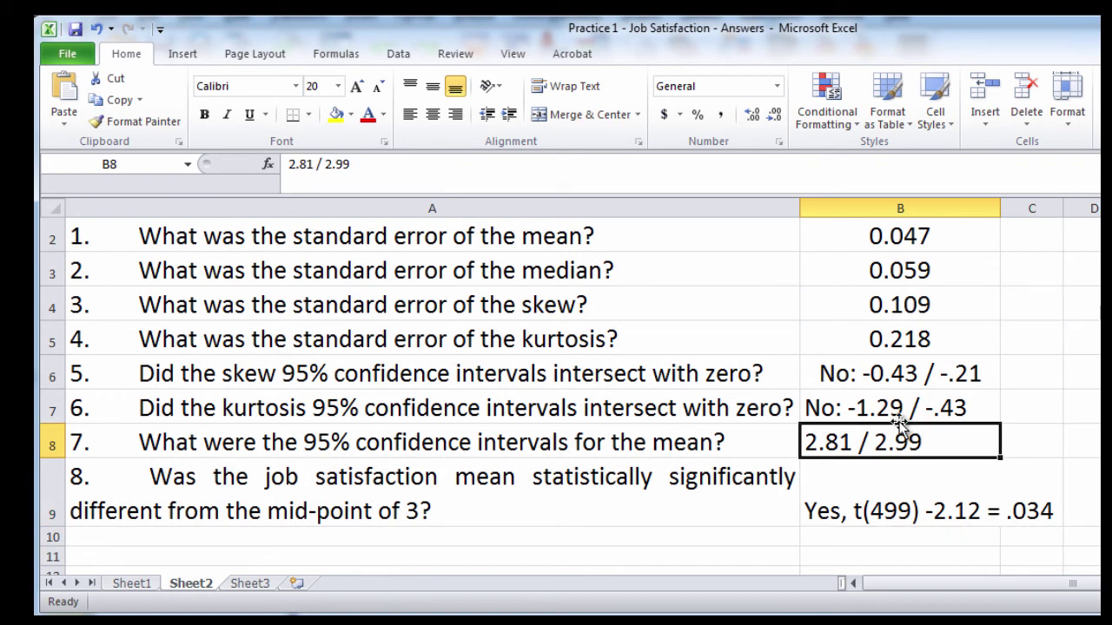
key("Left")
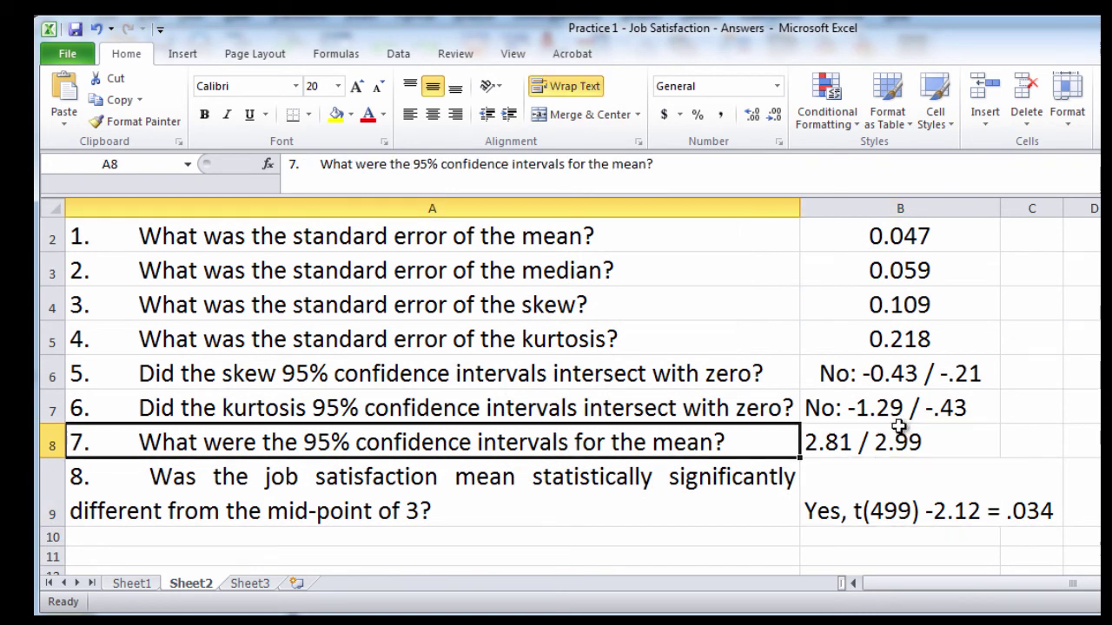
key("Right")
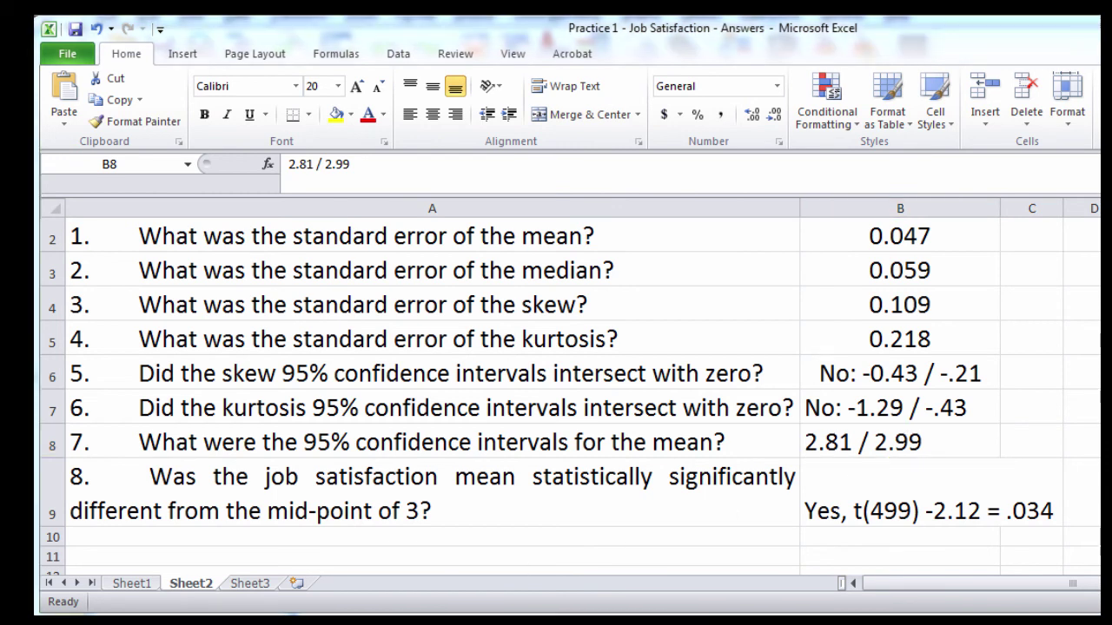
Compare against the SPSS t-test output, then check question 8's answer 'Yes, t(499) -2.12 = .034'.
key("alt+Tab")
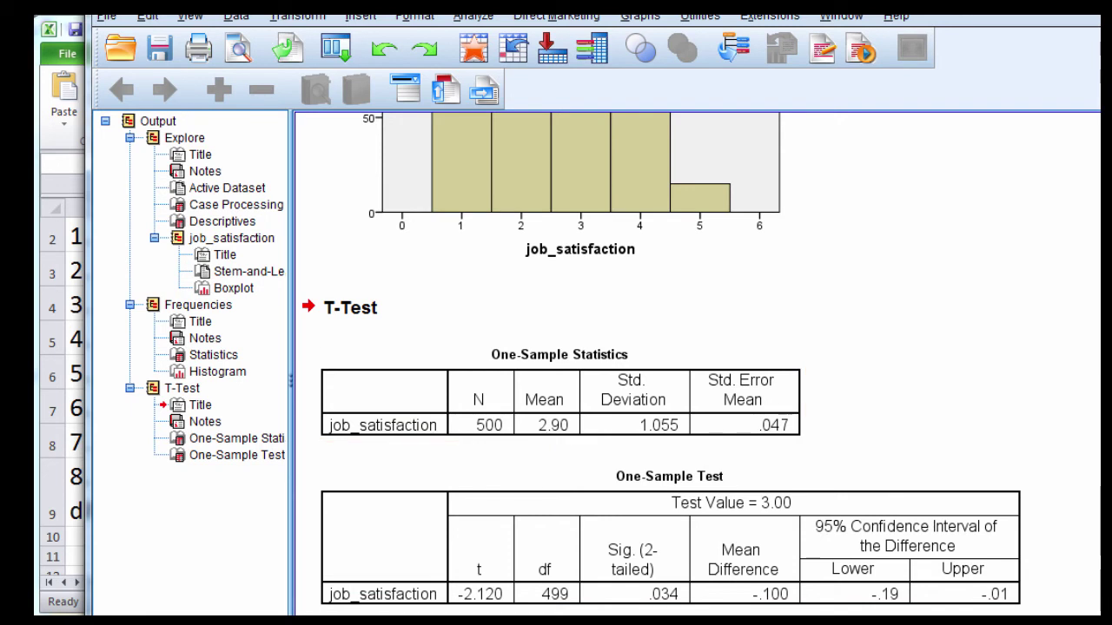
key("alt+Tab")
key("Left")
left_click(856, 441)
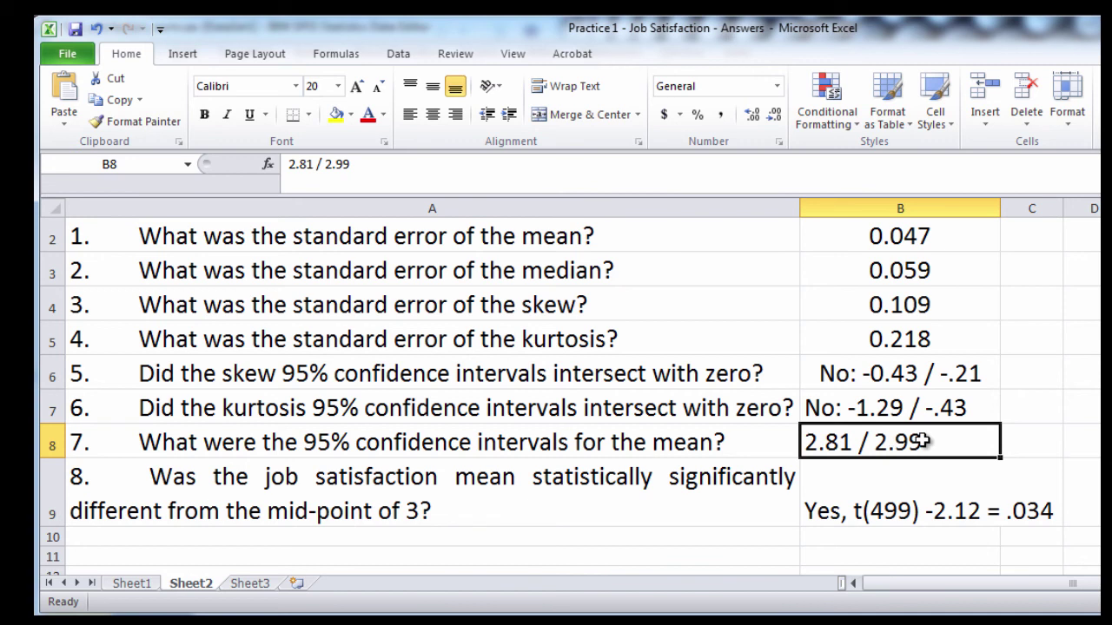
left_click(920, 512)
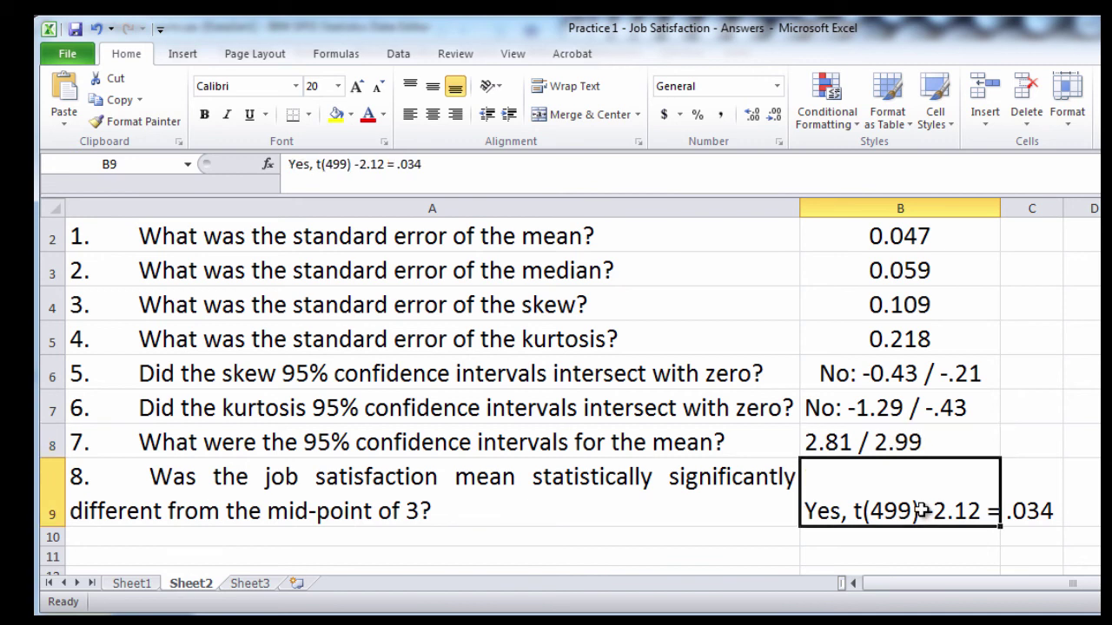